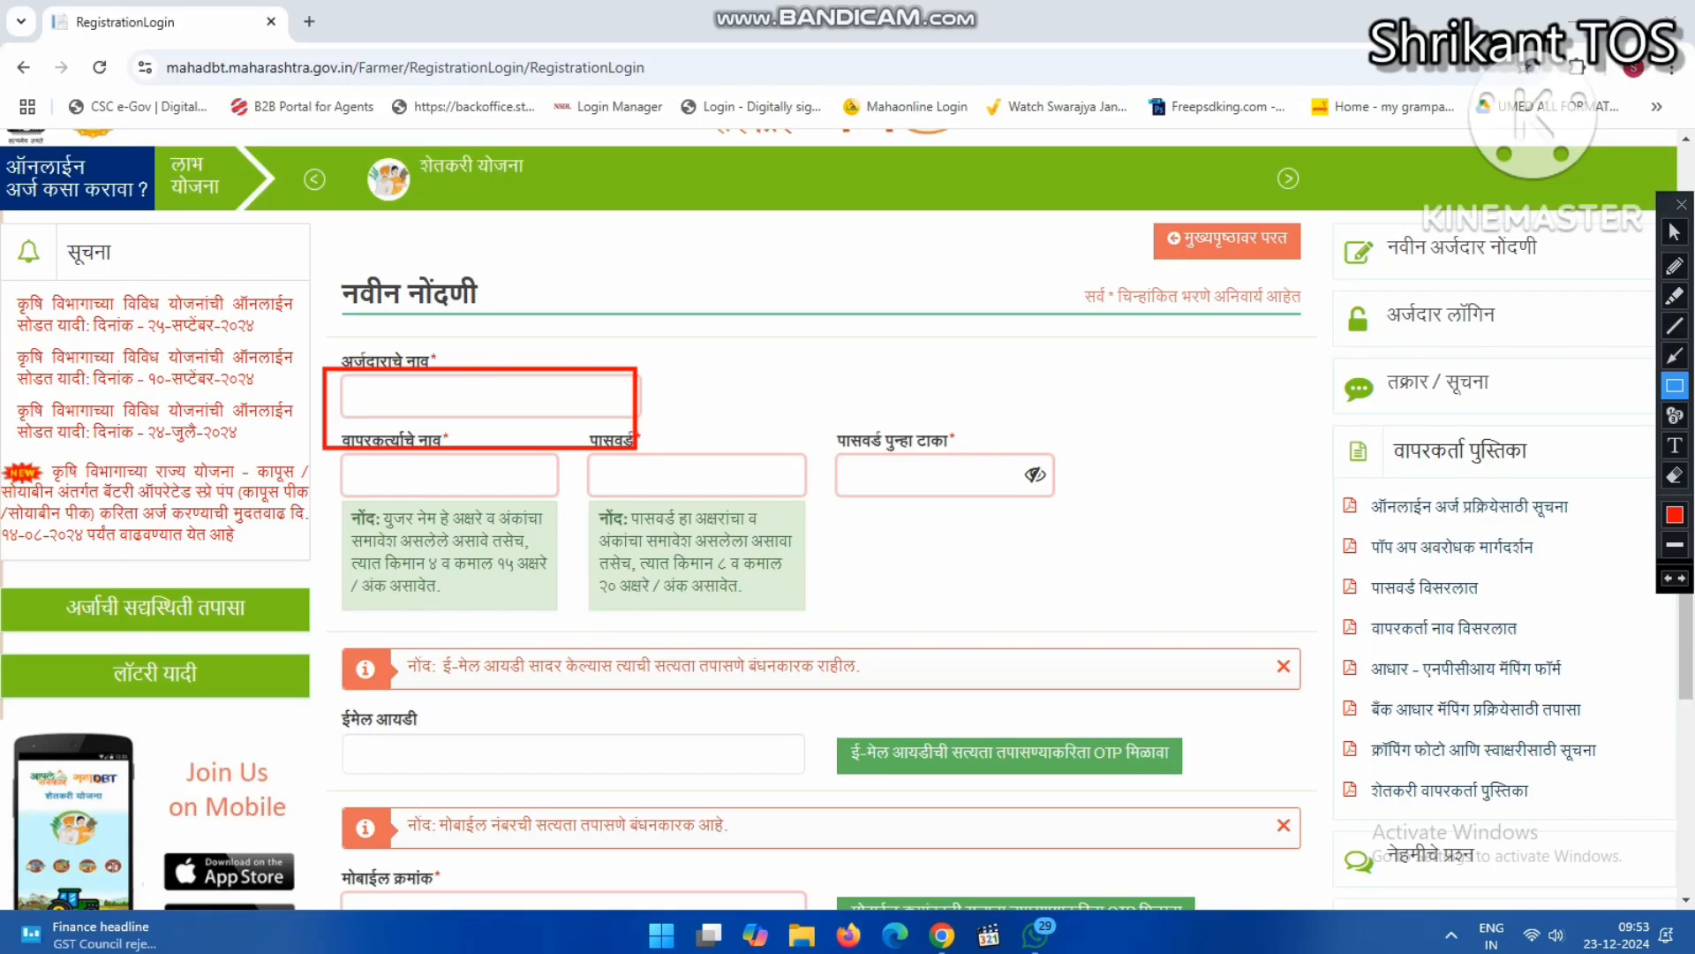
Fill in the mobile number and captcha on the new-user registration form
left_click_drag(384, 452, 516, 496)
left_click_drag(647, 469, 771, 507)
left_click_drag(886, 479, 985, 479)
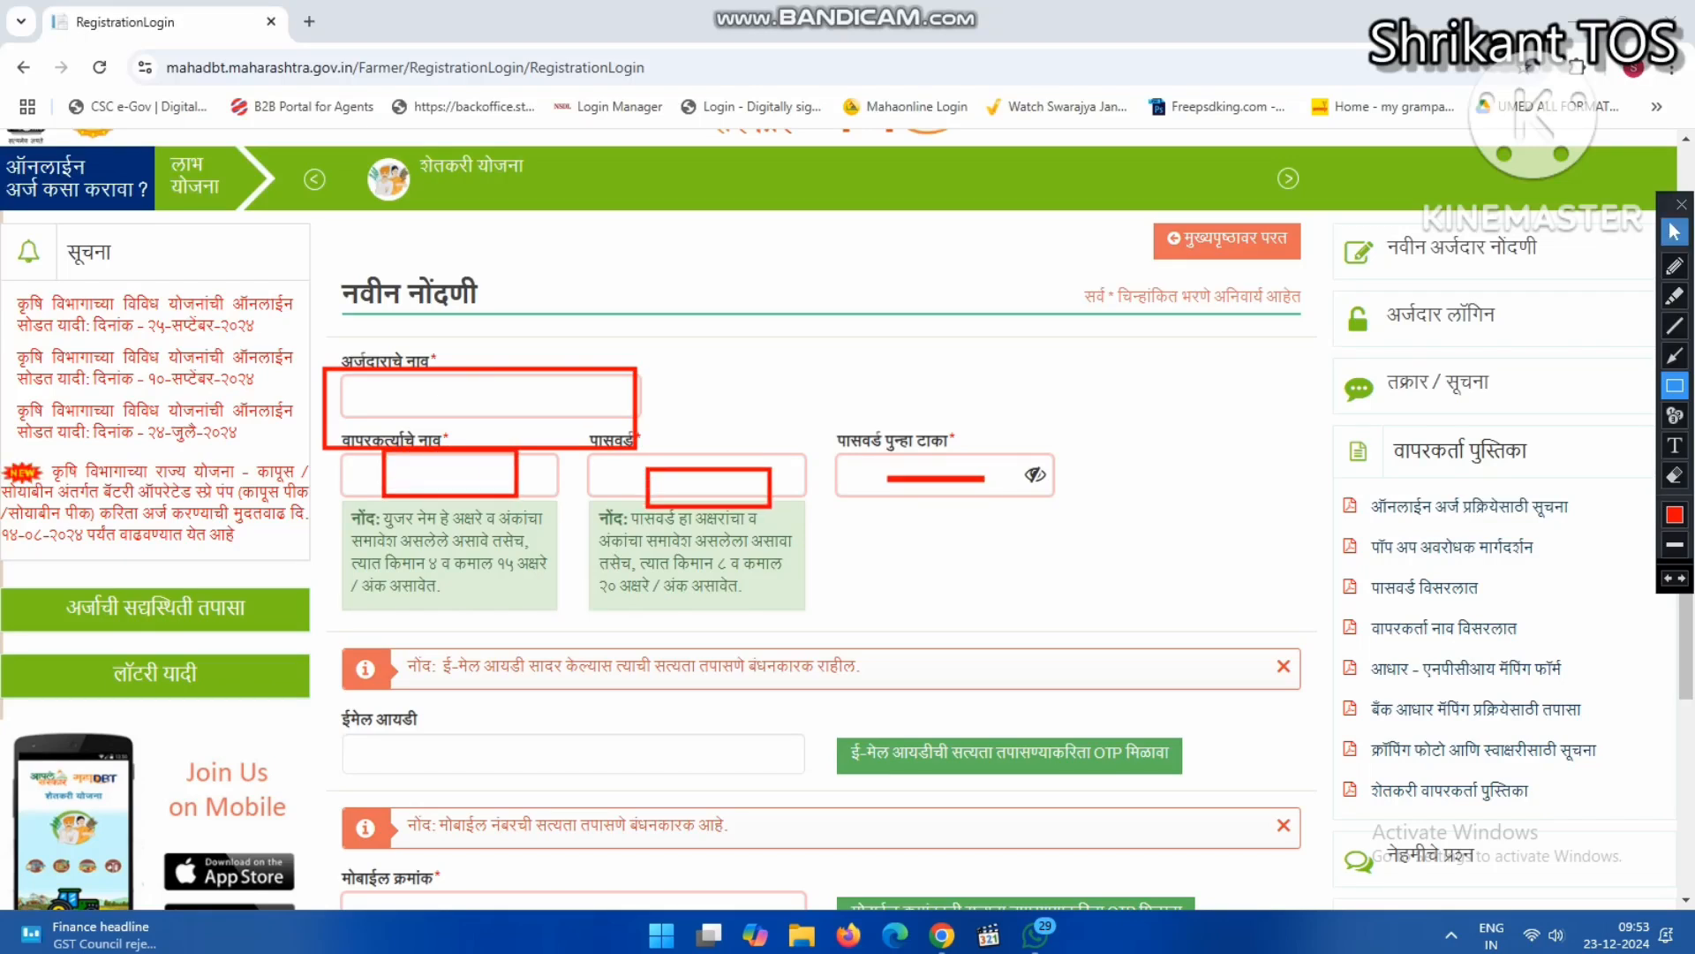
left_click(1676, 232)
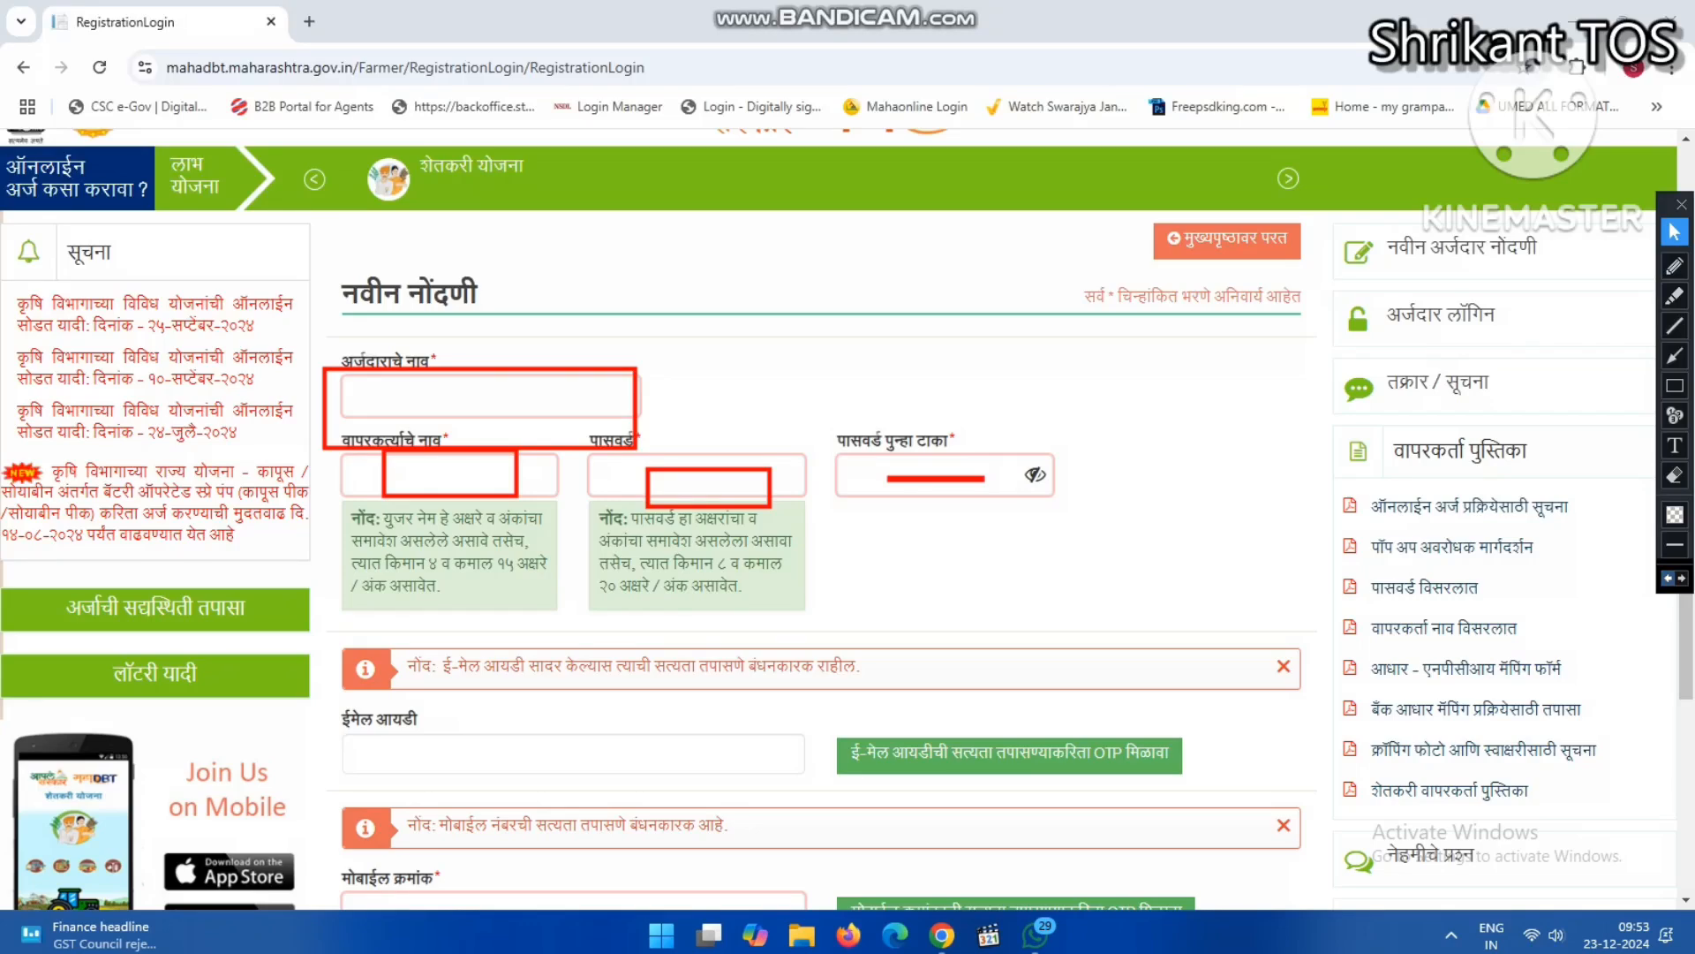
key("ctrl+z")
key("ctrl+z")
key("ctrl+z")
key("ctrl+z")
scroll(574, 605, "down", 4)
left_click(574, 605)
left_click(659, 705)
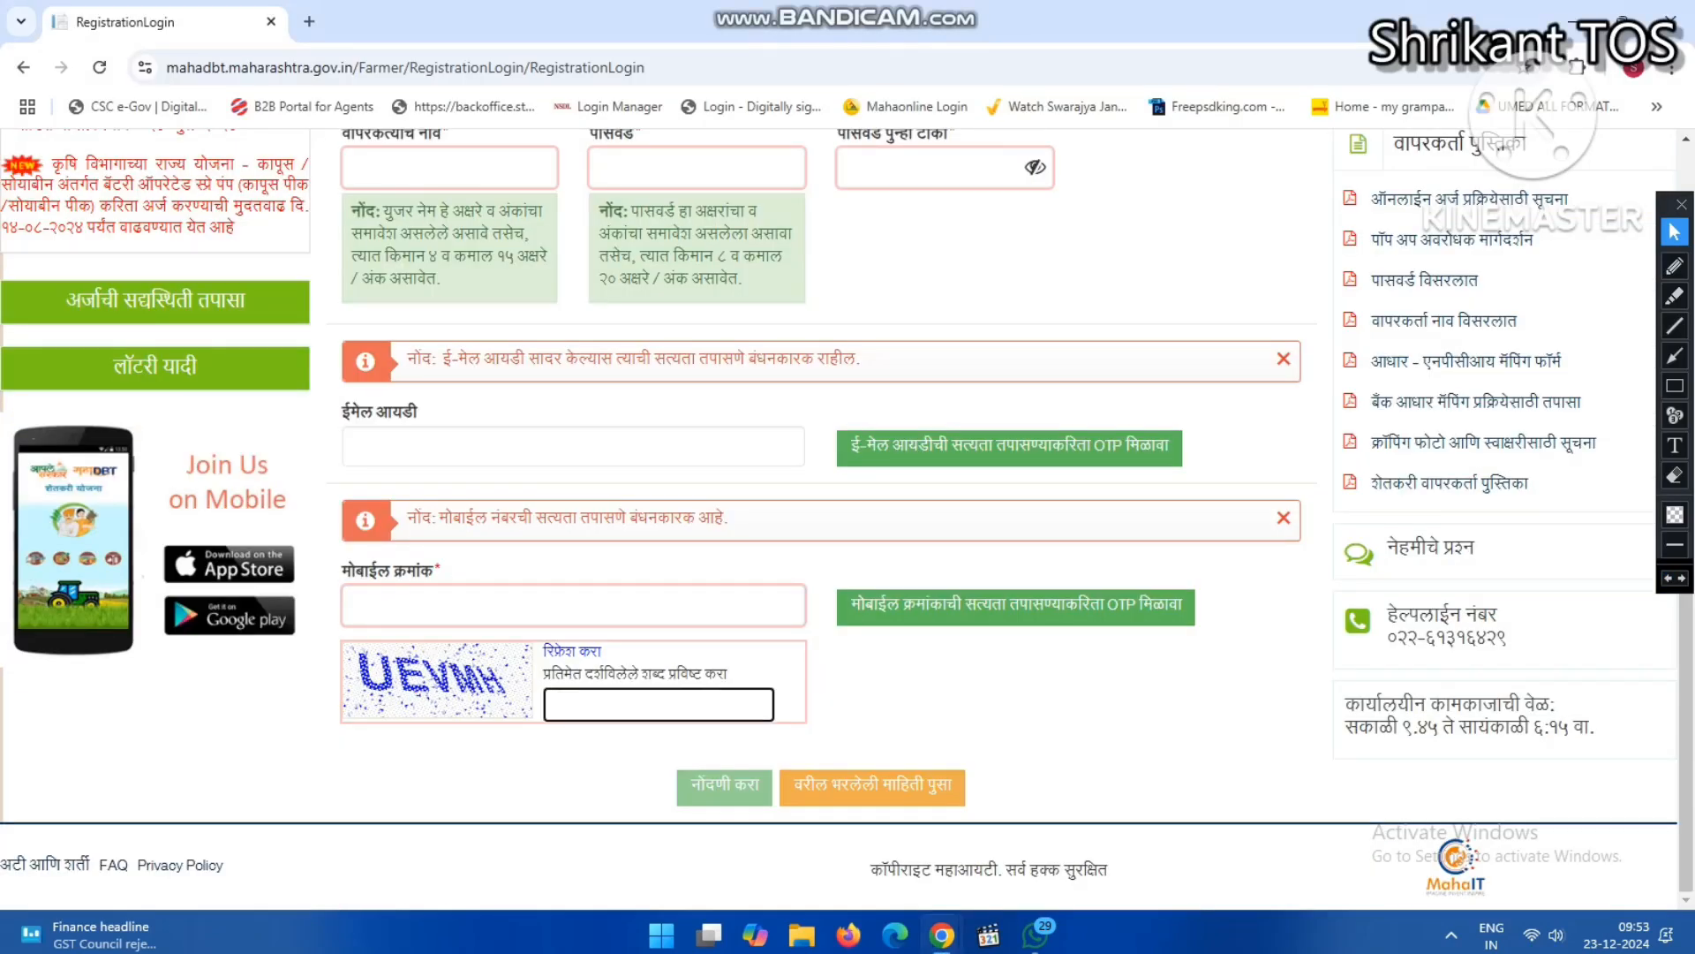
Submit the registration, then log in using the वापरकर्ता आयडी option
mouse_move(883, 7)
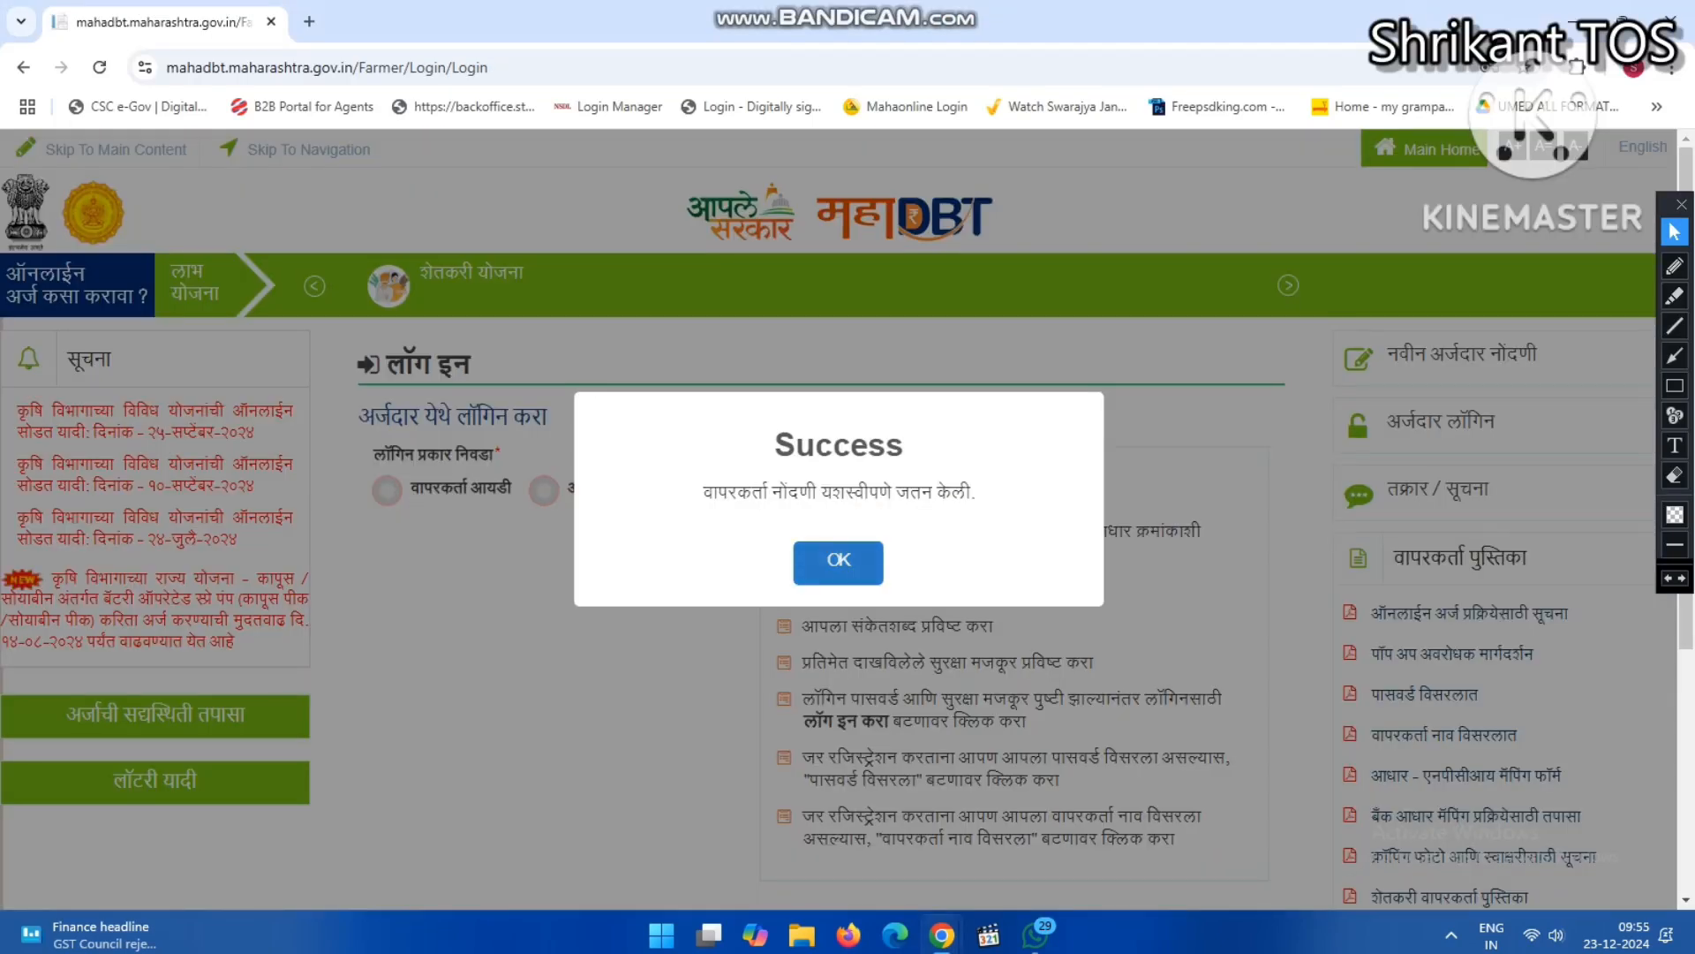
left_click(839, 560)
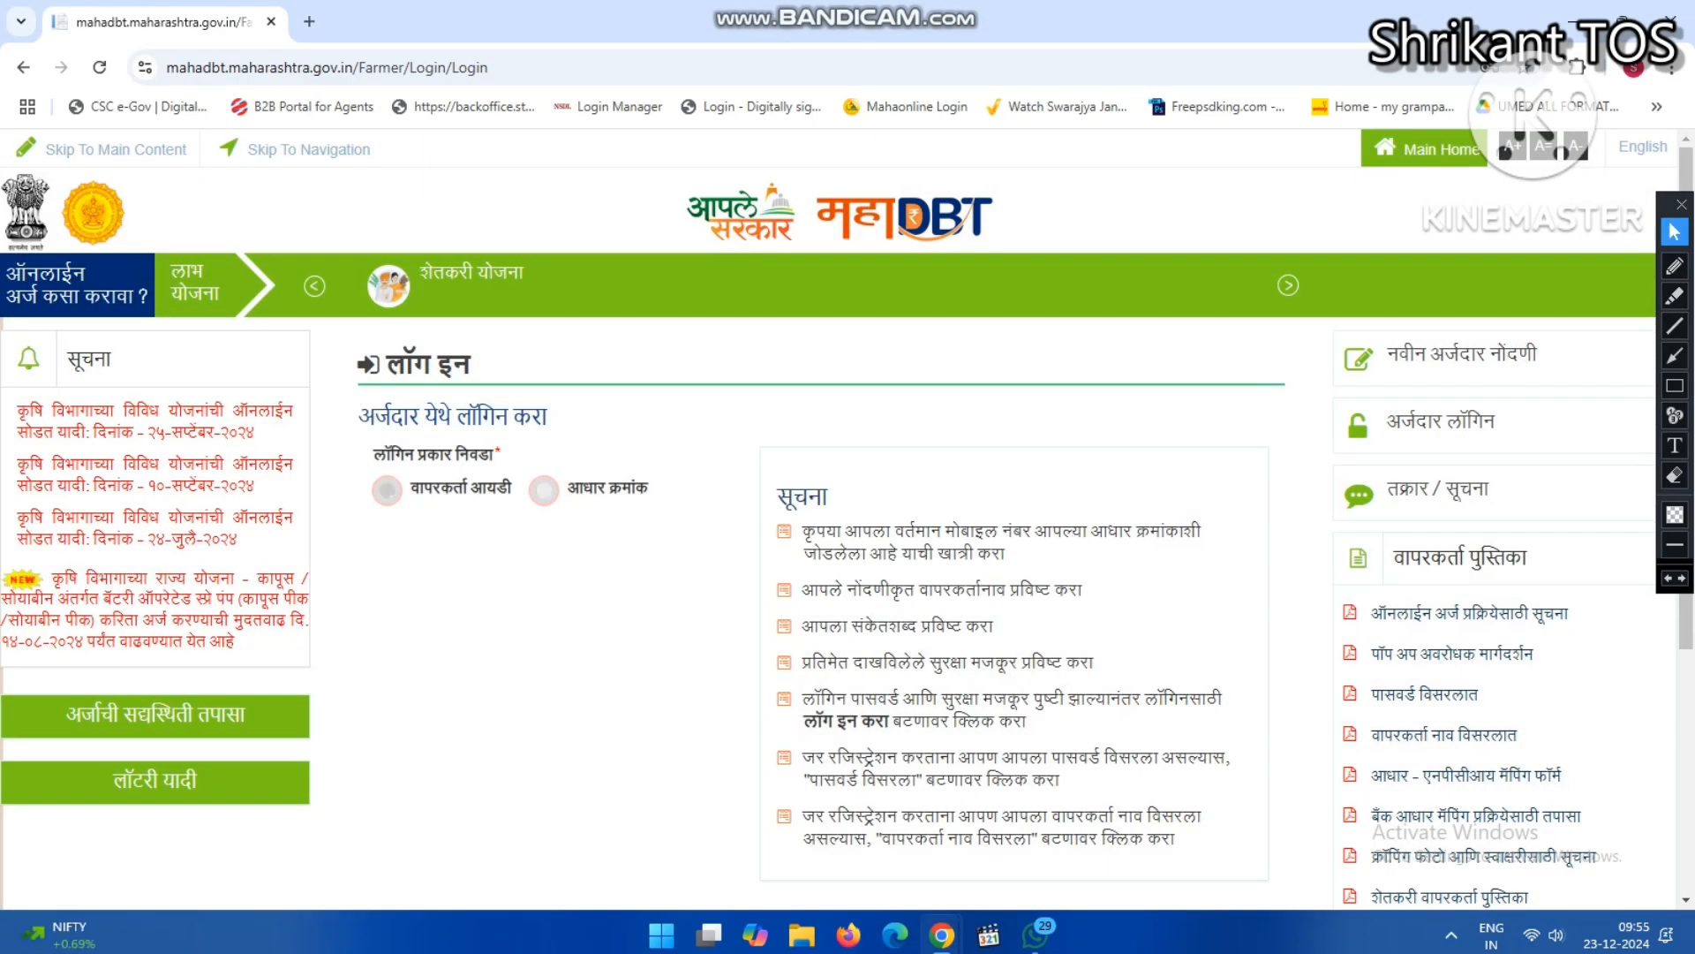
left_click(387, 490)
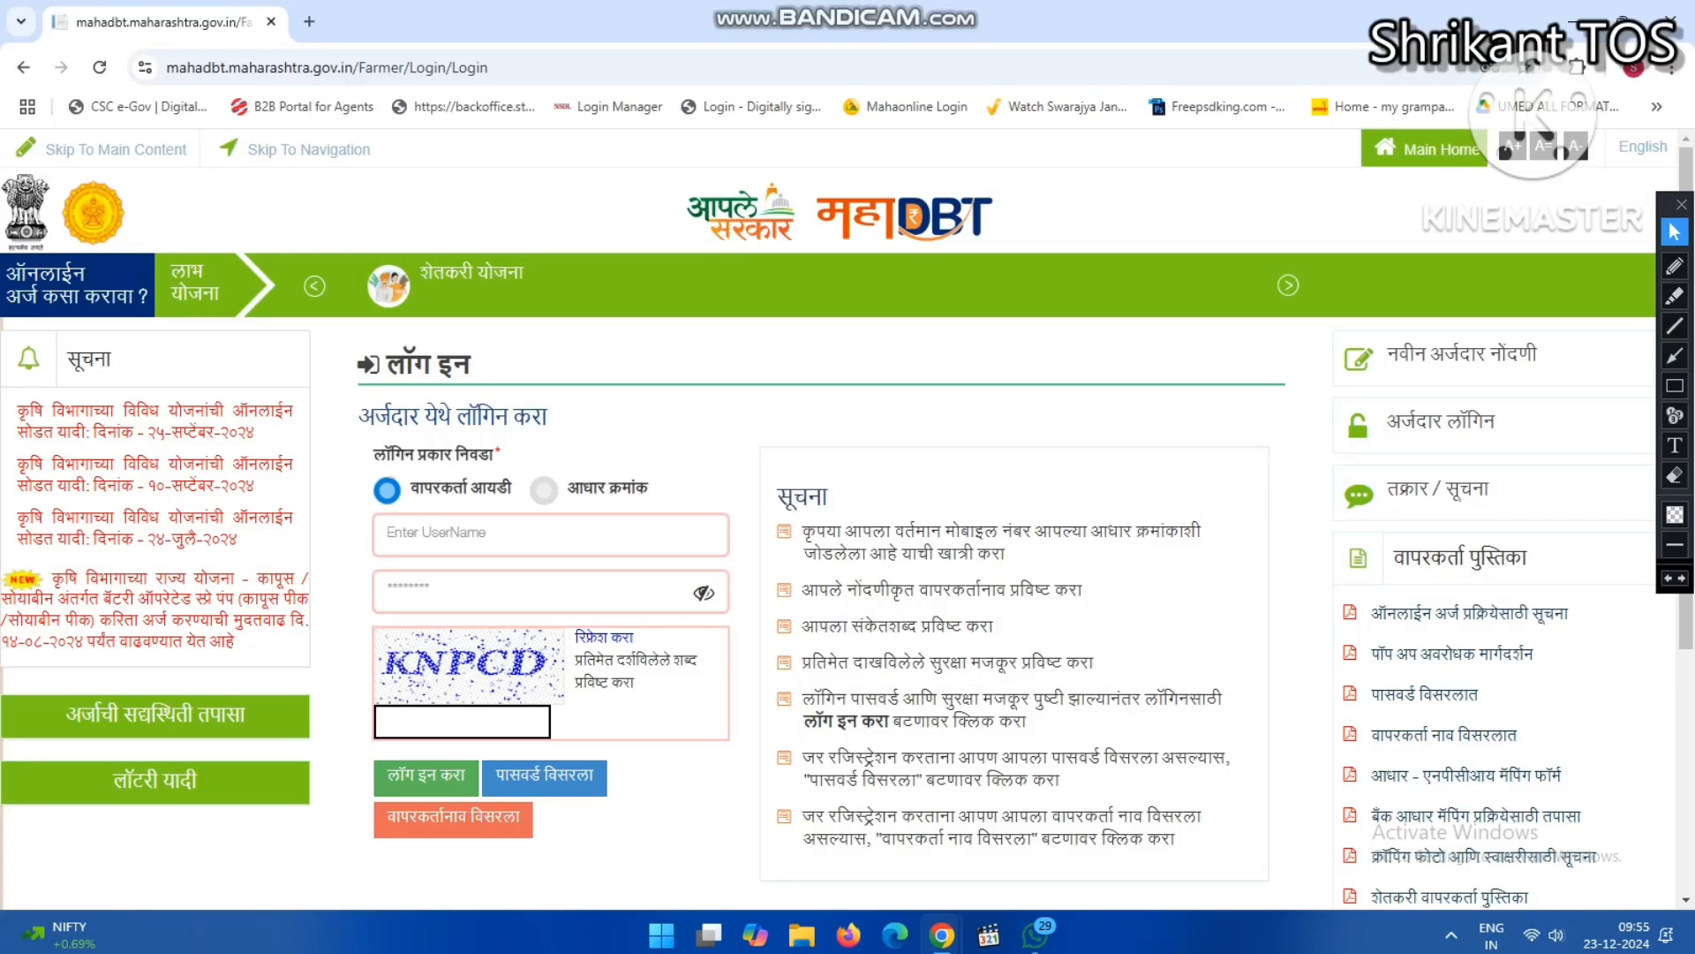
mouse_move(975, 15)
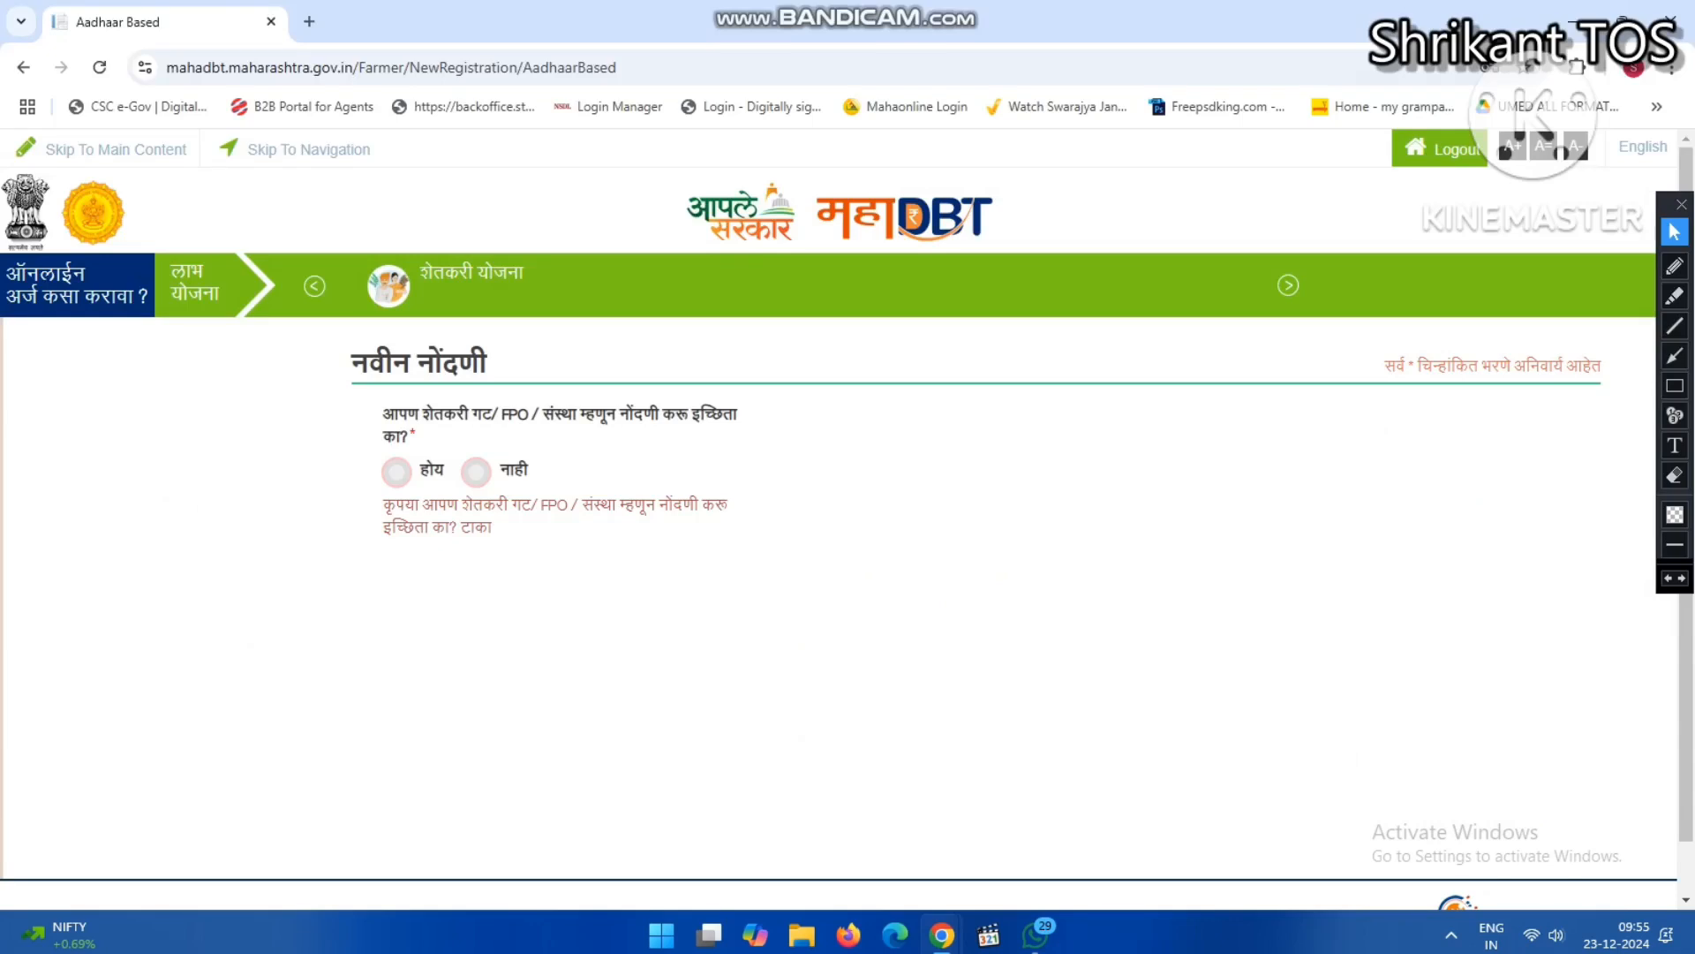
Register as an individual (नाही), enter the Aadhaar number and verify it with the received OTP
left_click(476, 472)
left_click(976, 584)
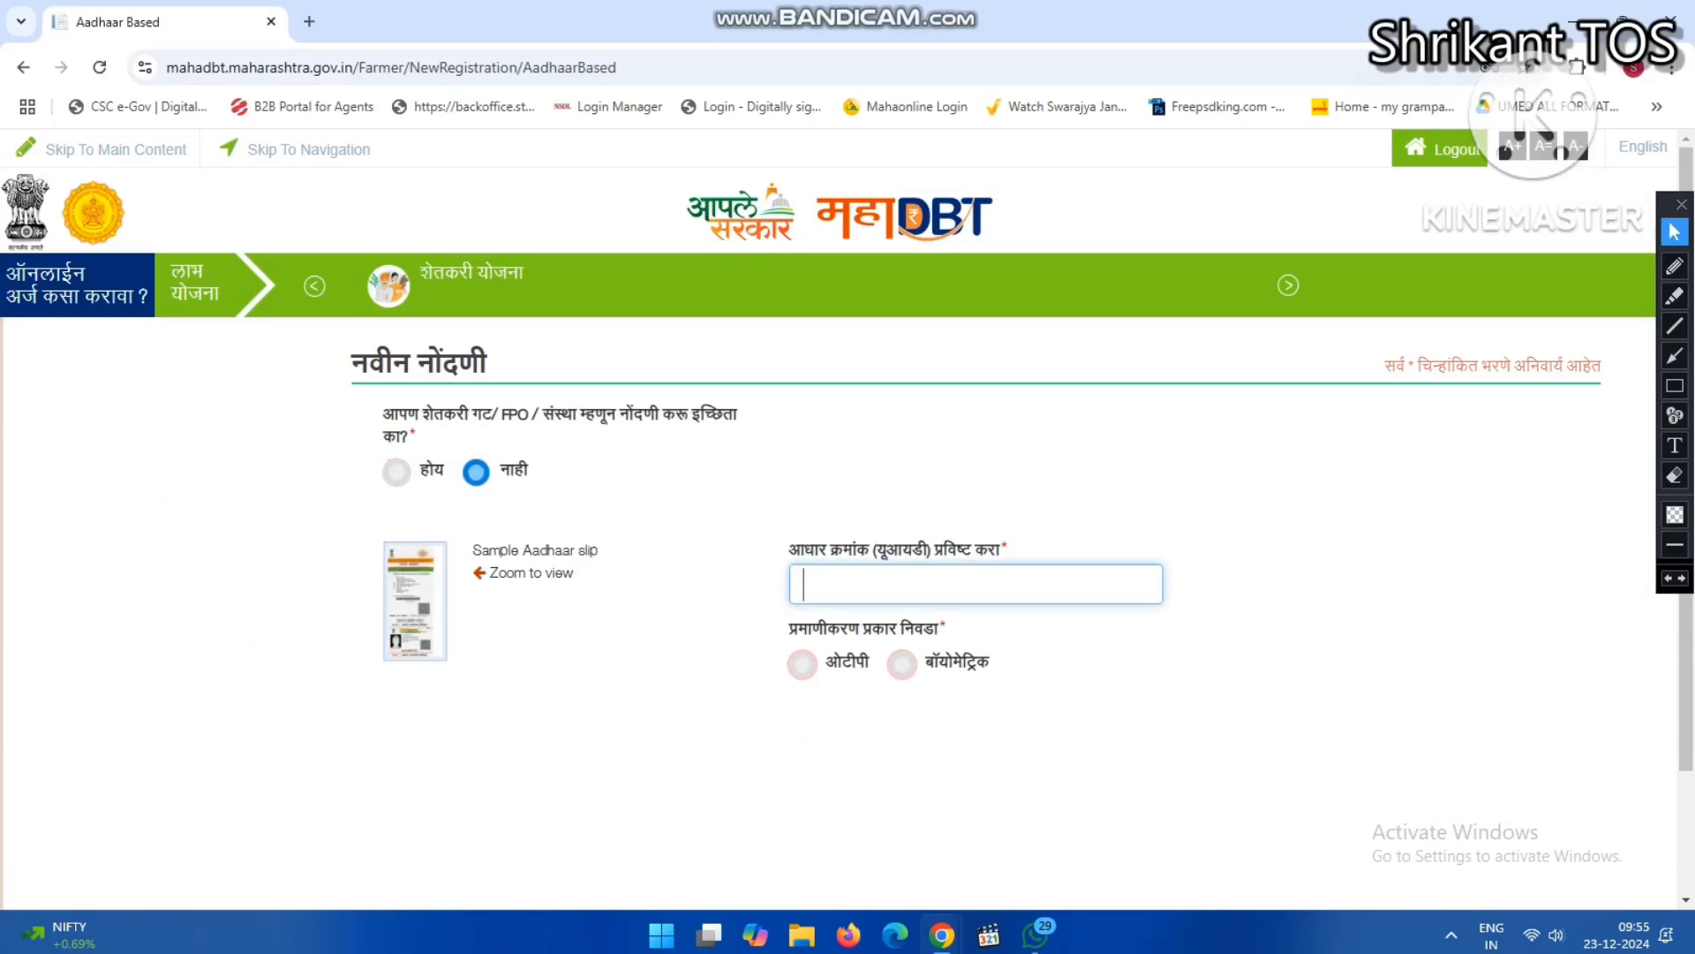
mouse_move(944, 7)
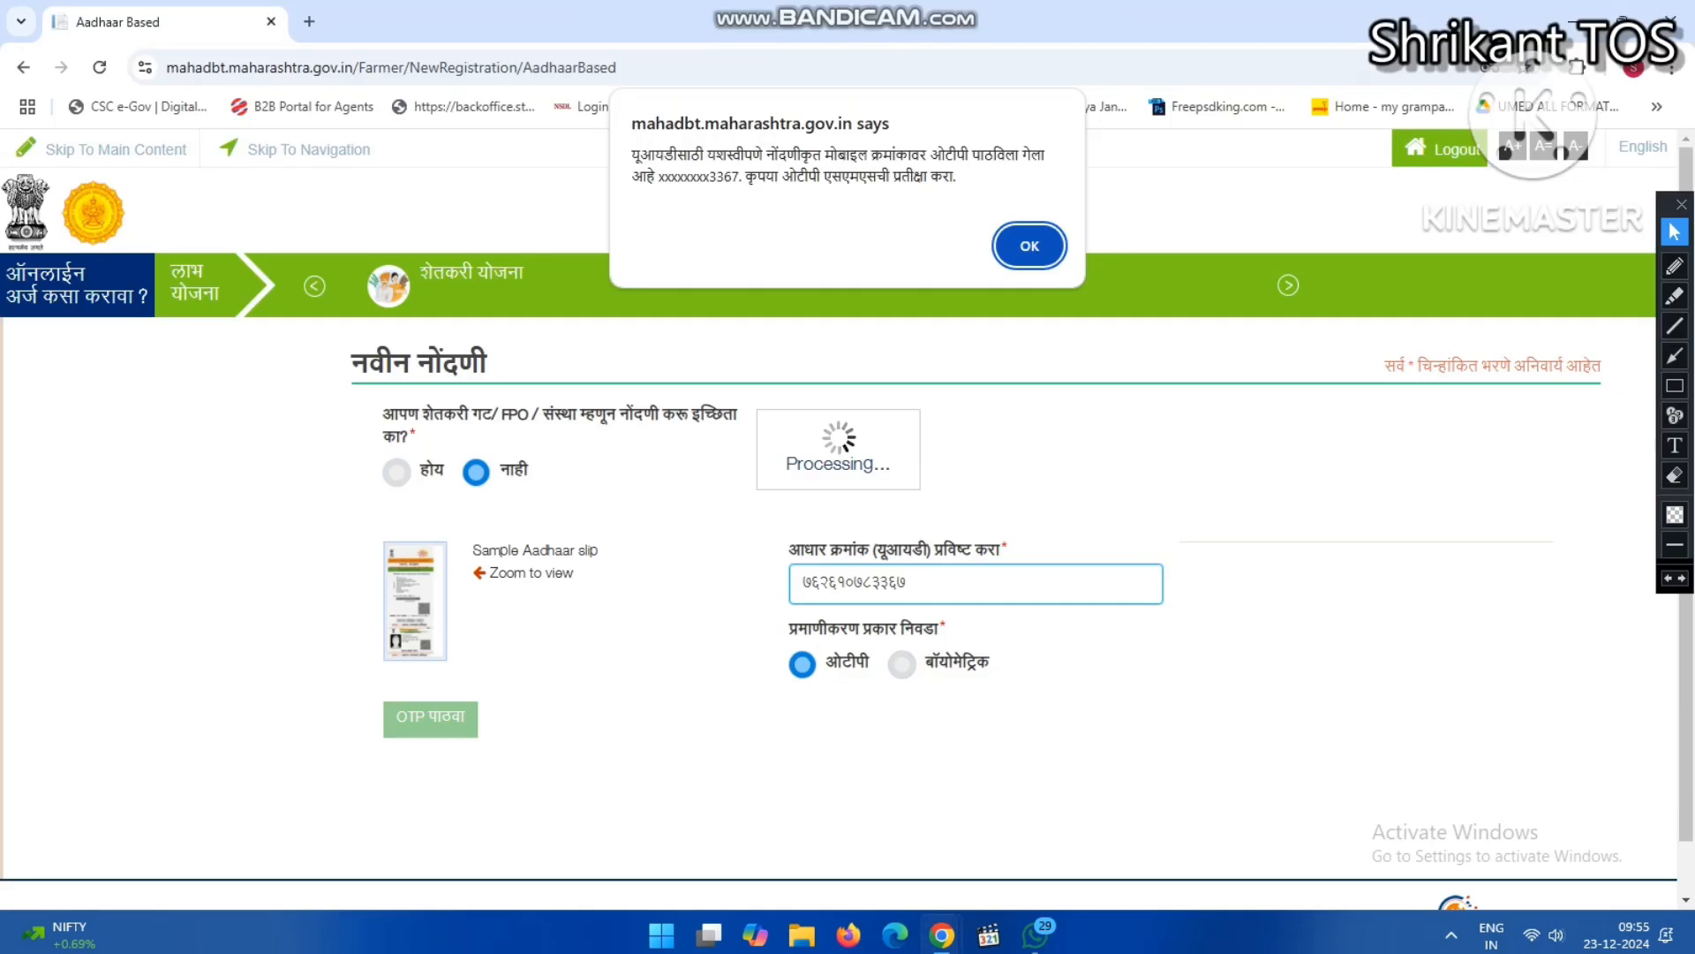
left_click(1030, 245)
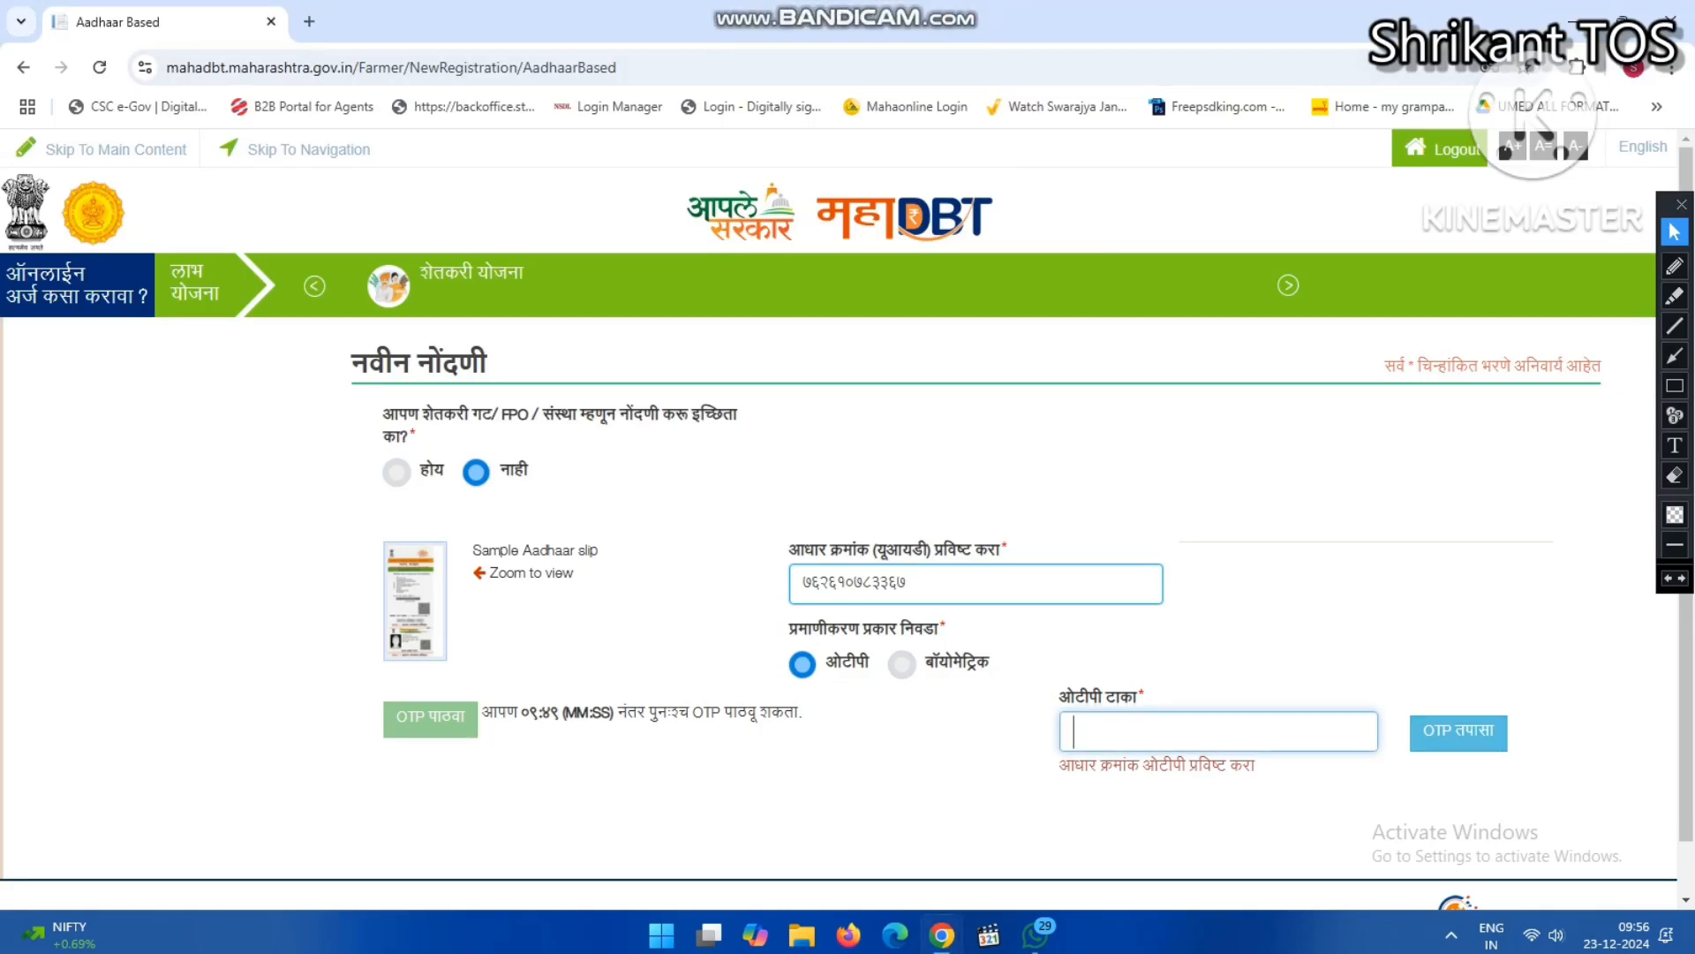
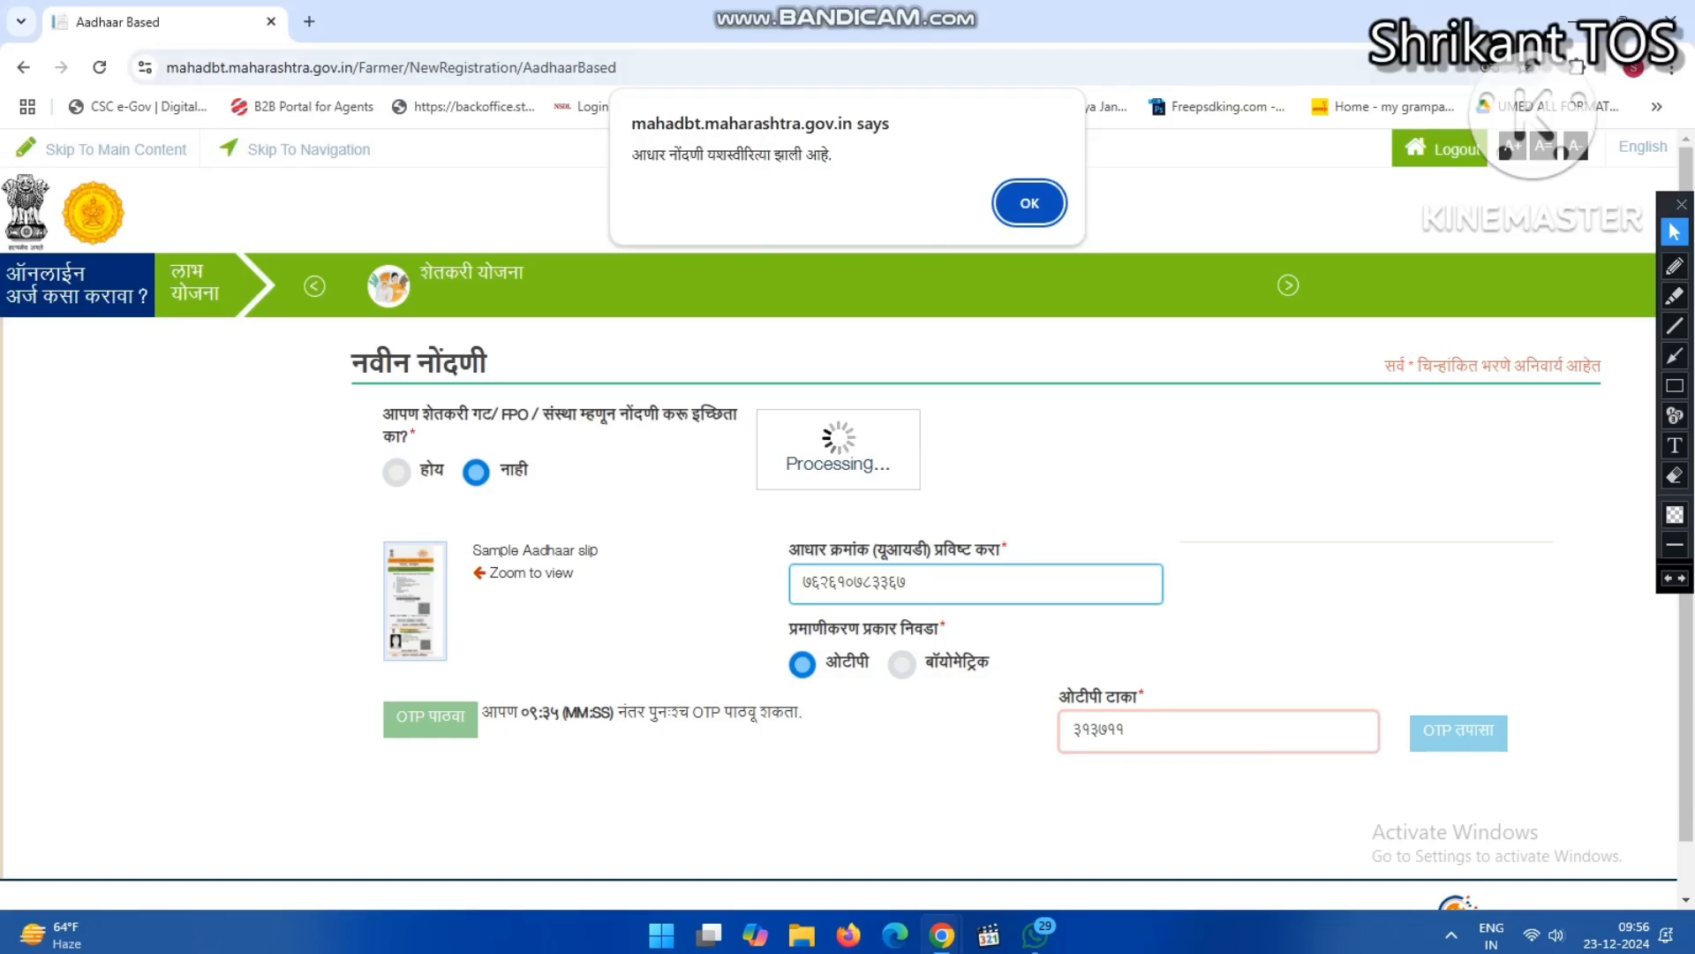
key("Return")
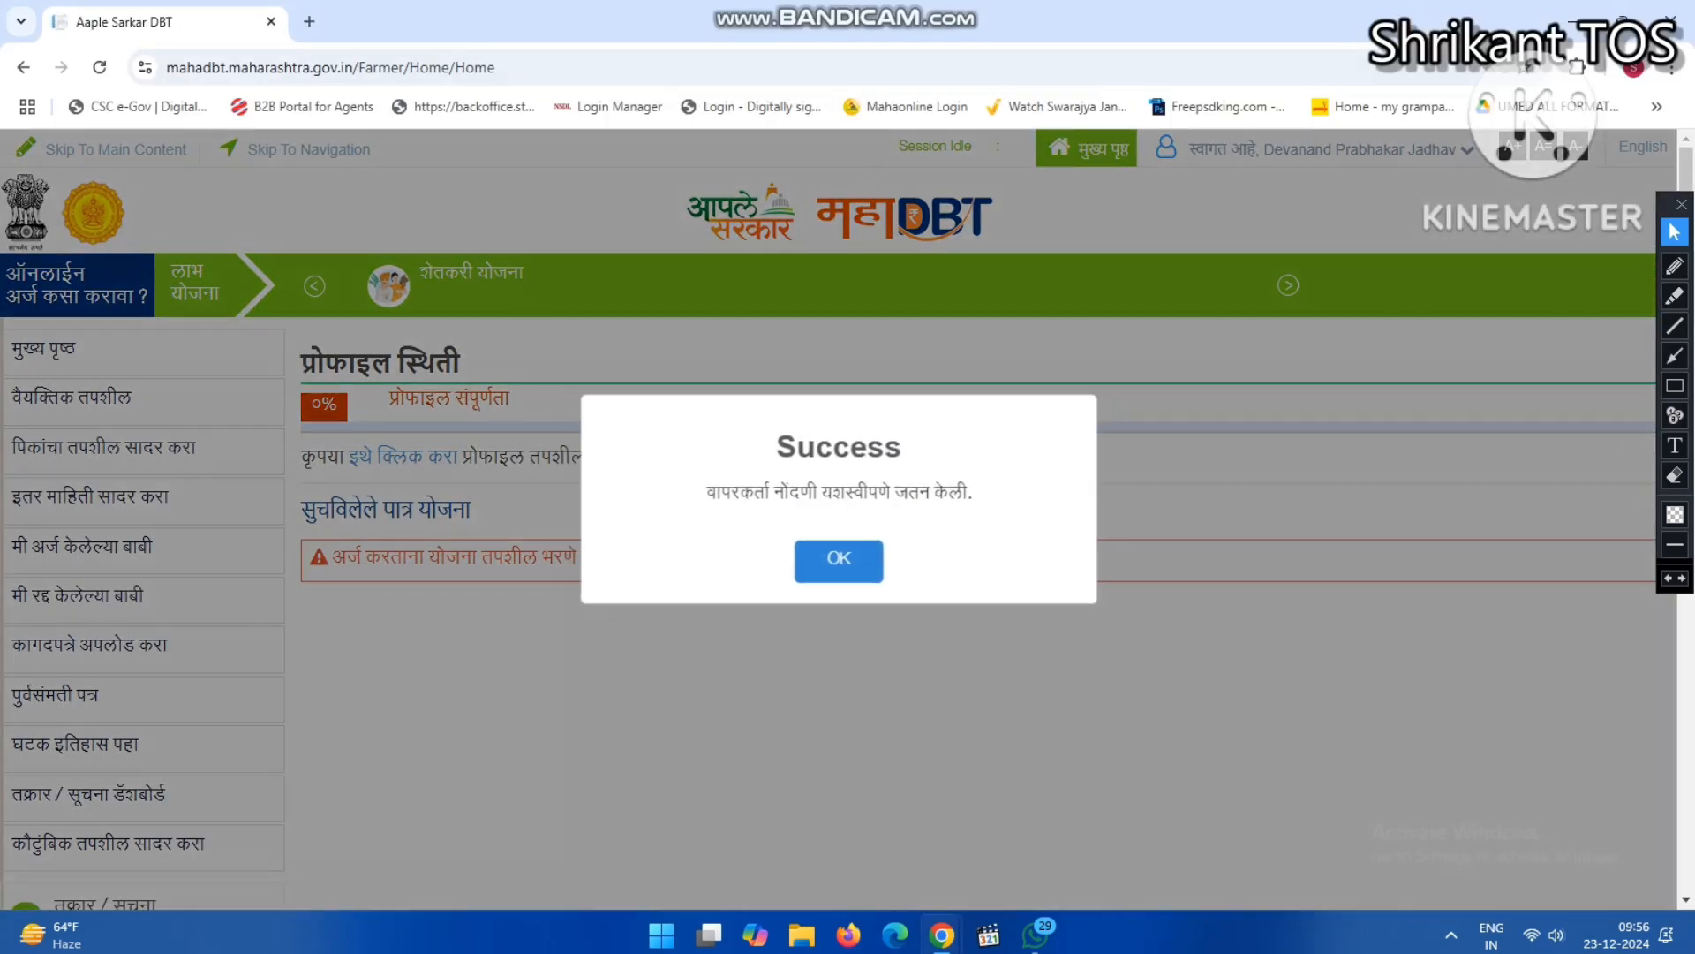
Dismiss the registration Success notice and the profile-incomplete Information notice
left_click(839, 561)
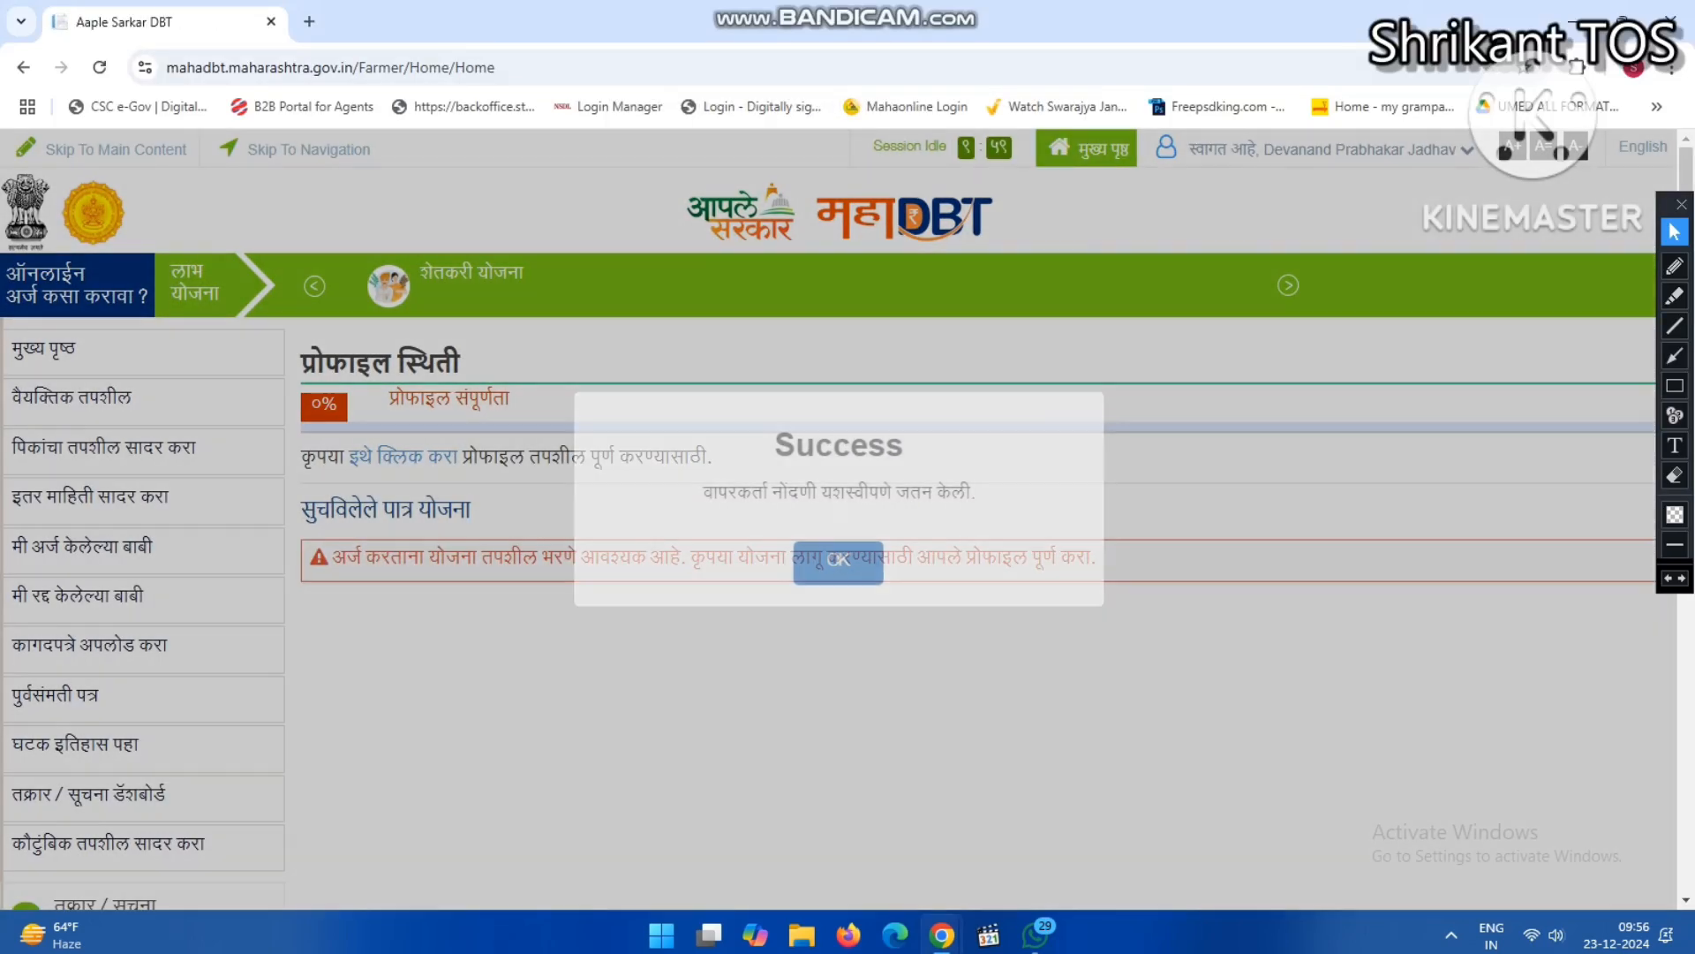
left_click(403, 457)
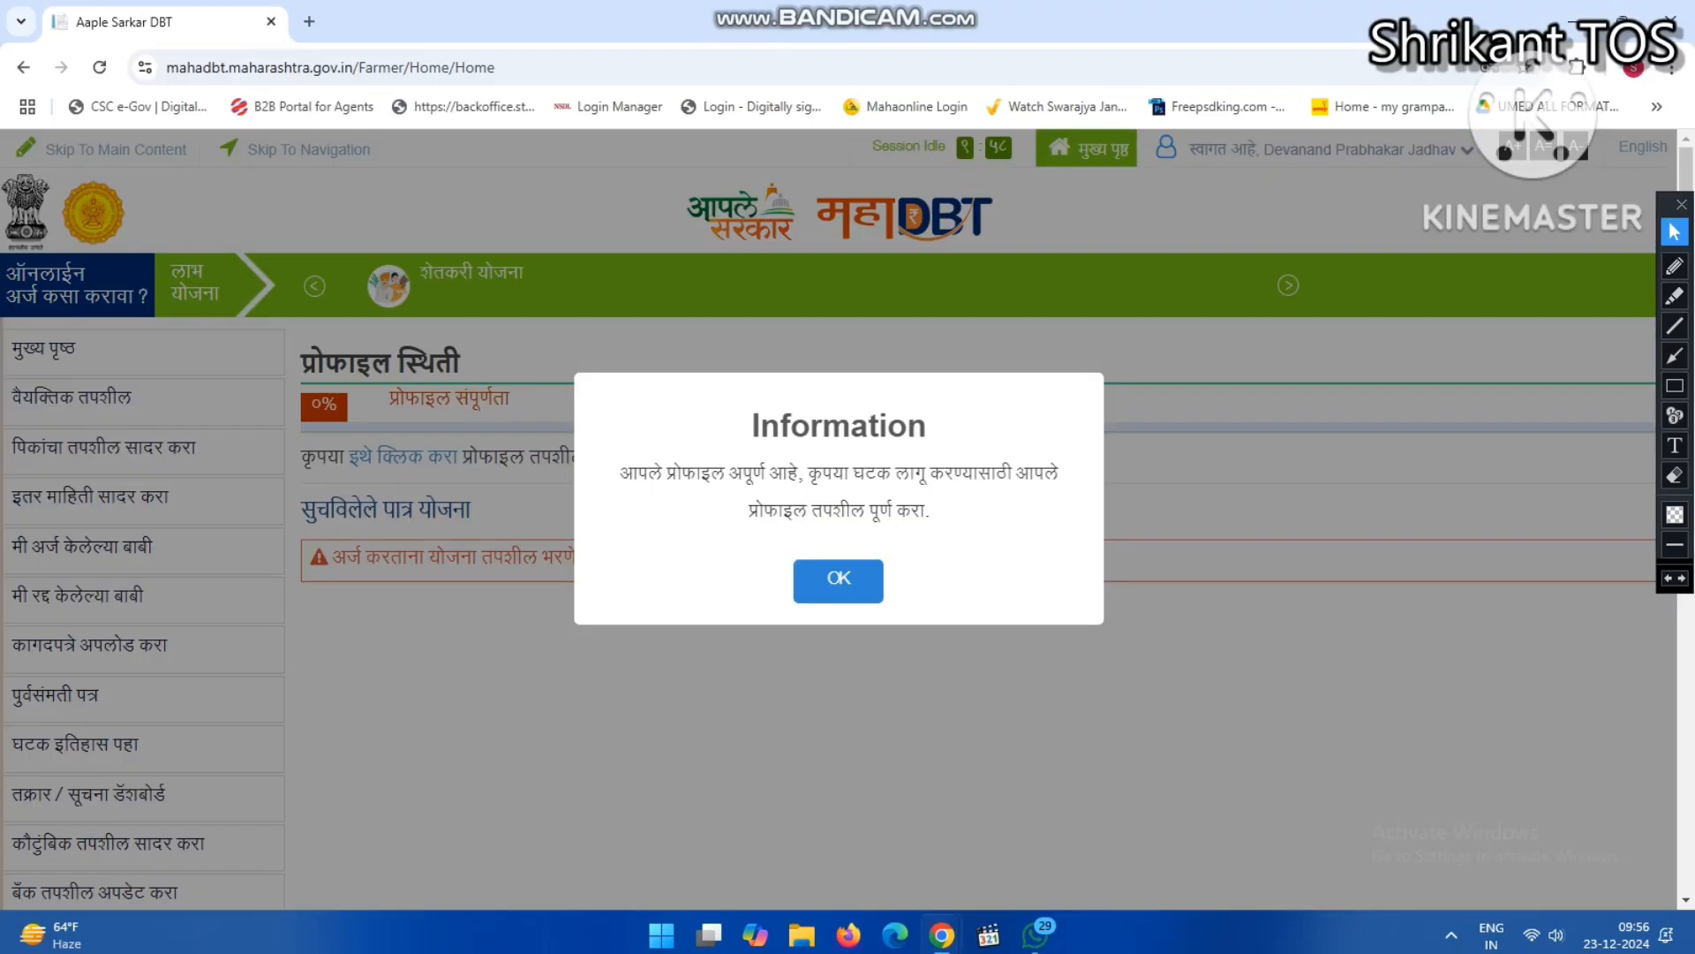
triple_click(839, 492)
left_click(839, 512)
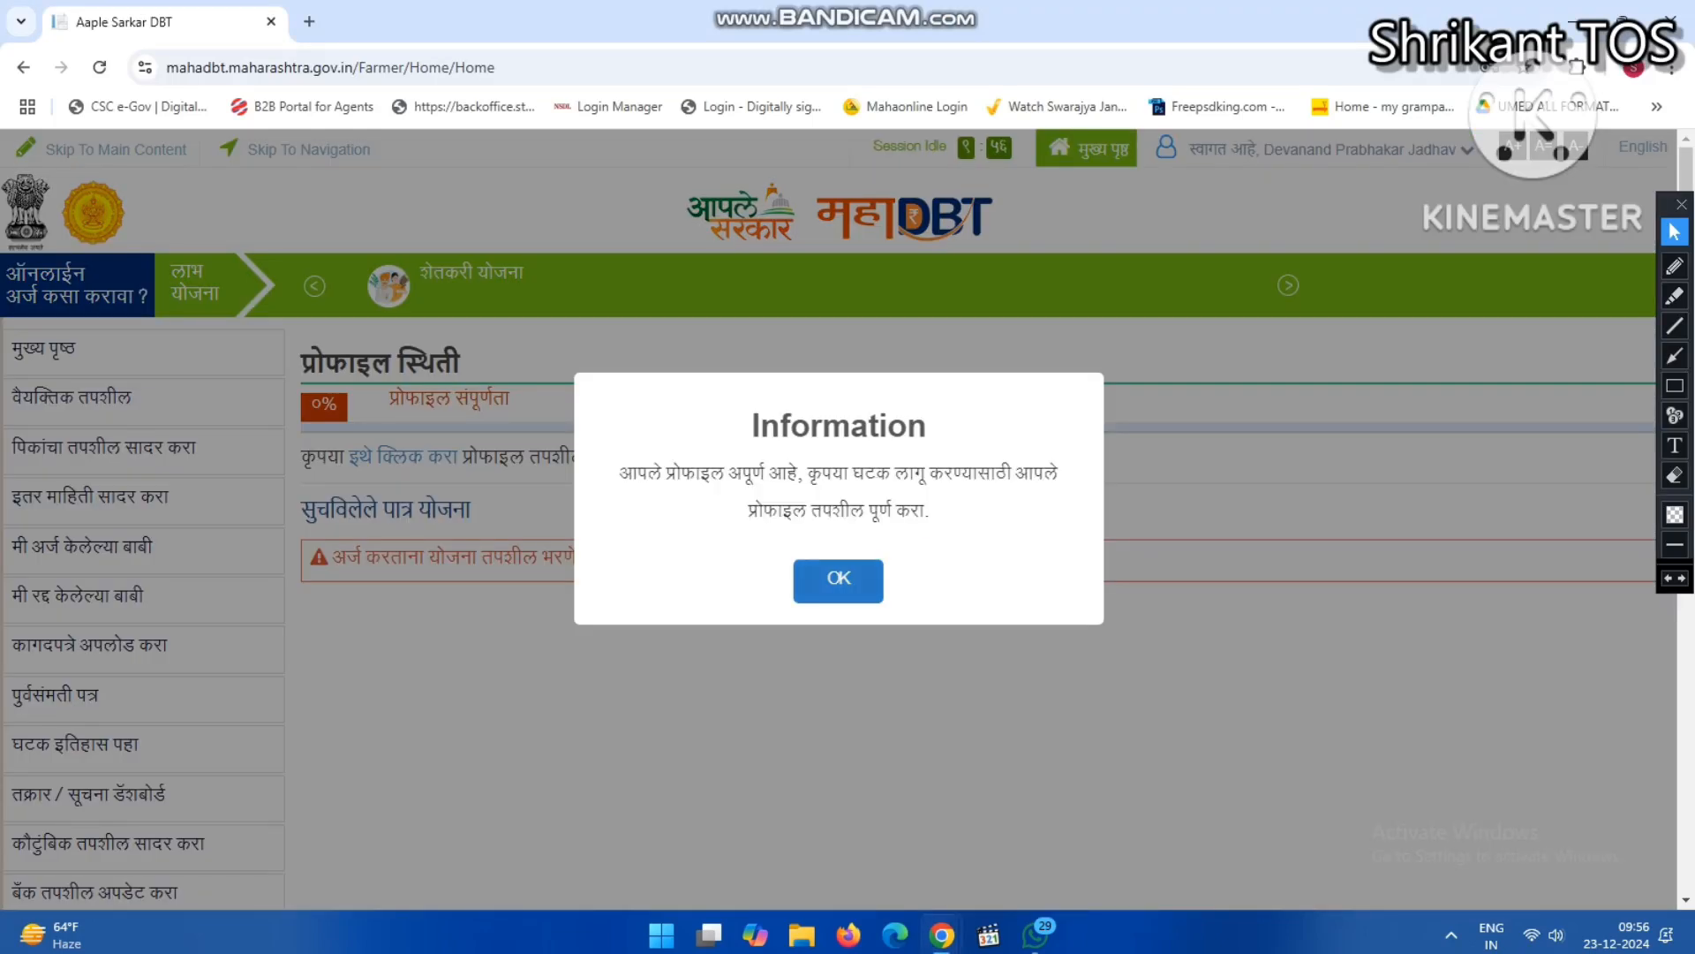
left_click(839, 580)
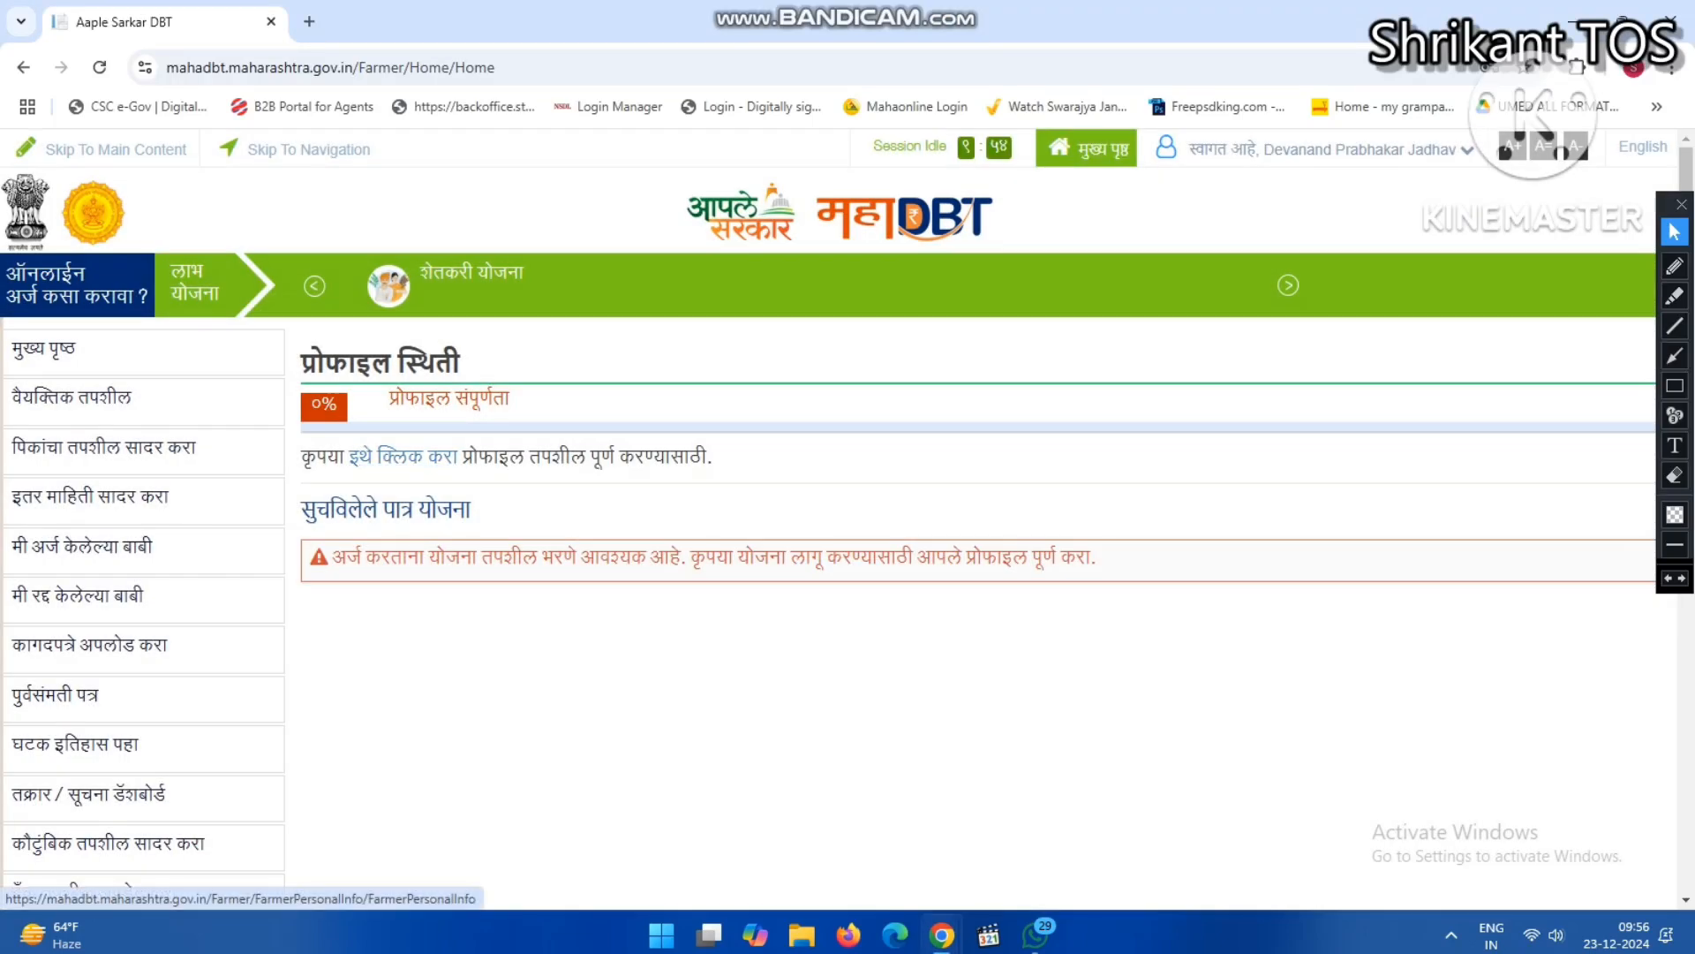
Open the profile form and fill in the first name, father's name and surname
left_click(402, 457)
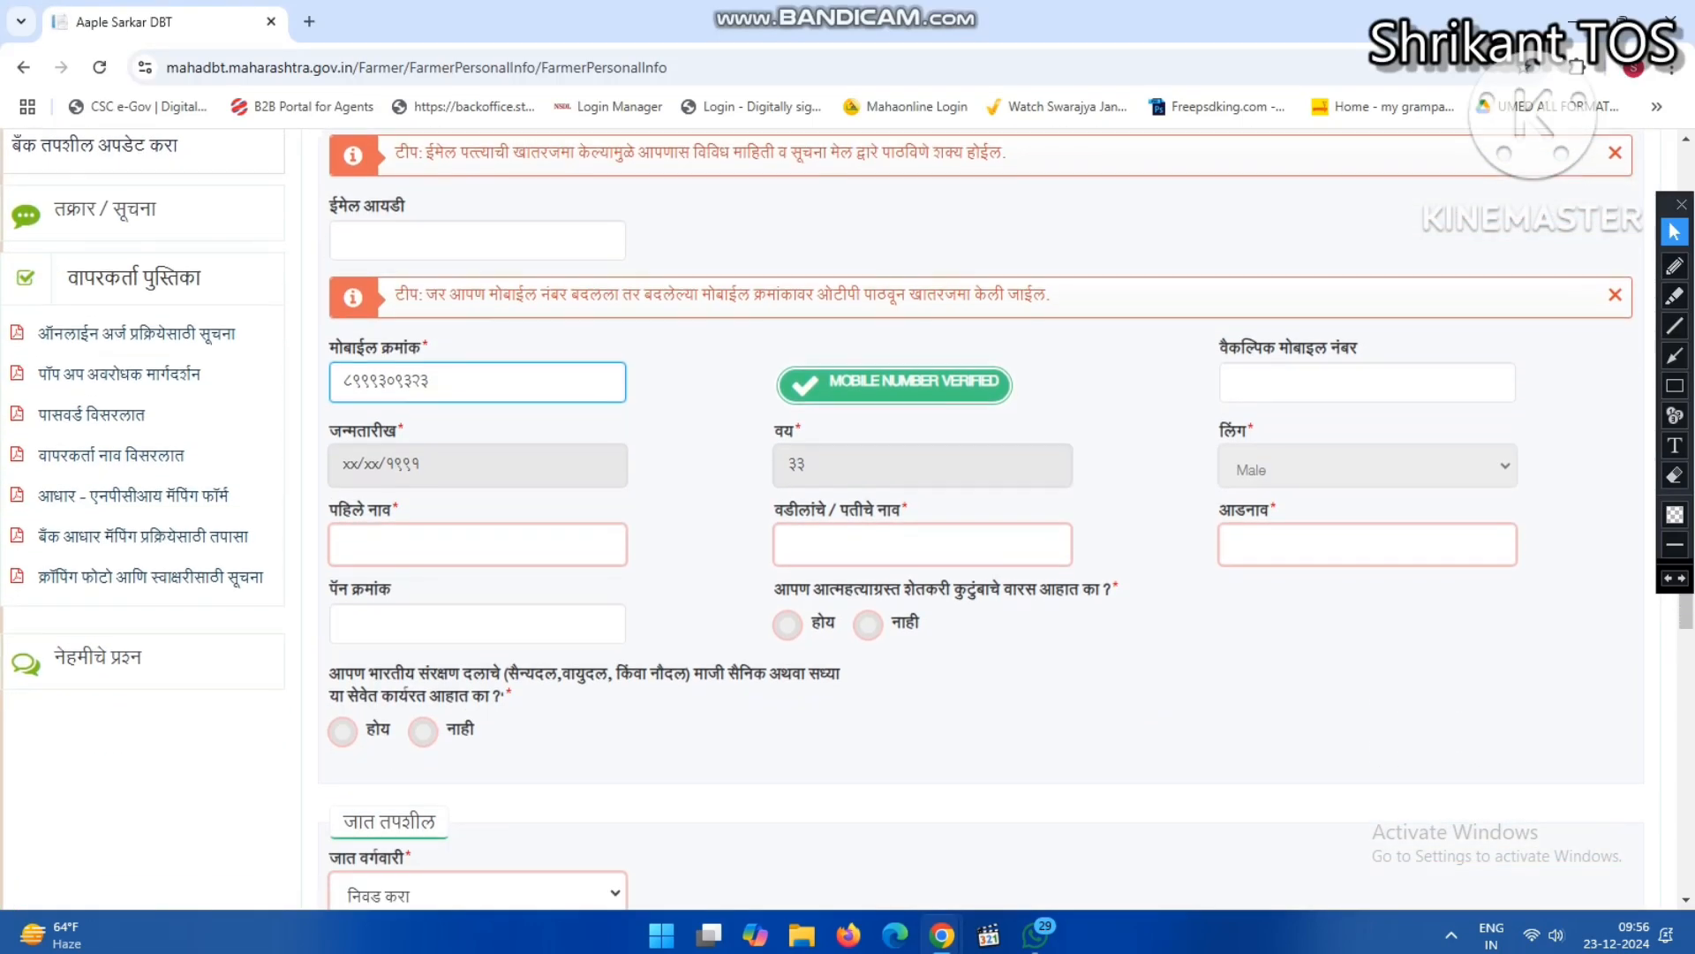
left_click(476, 544)
key("Tab")
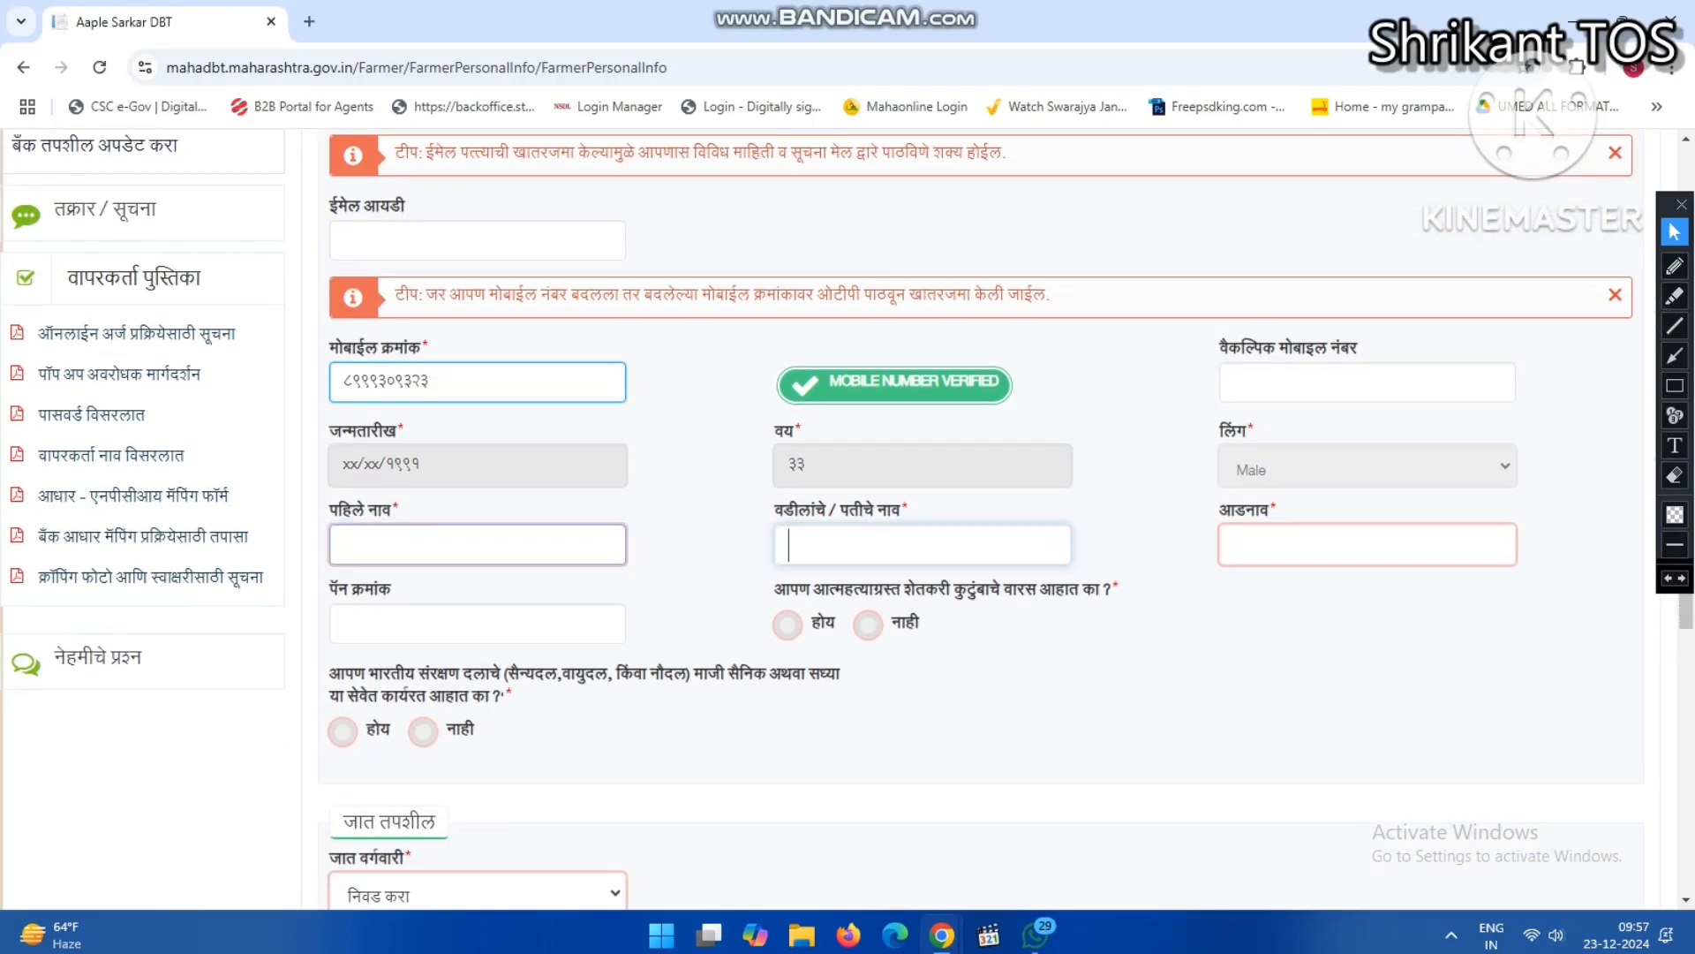
scroll(980, 520, "down", 1)
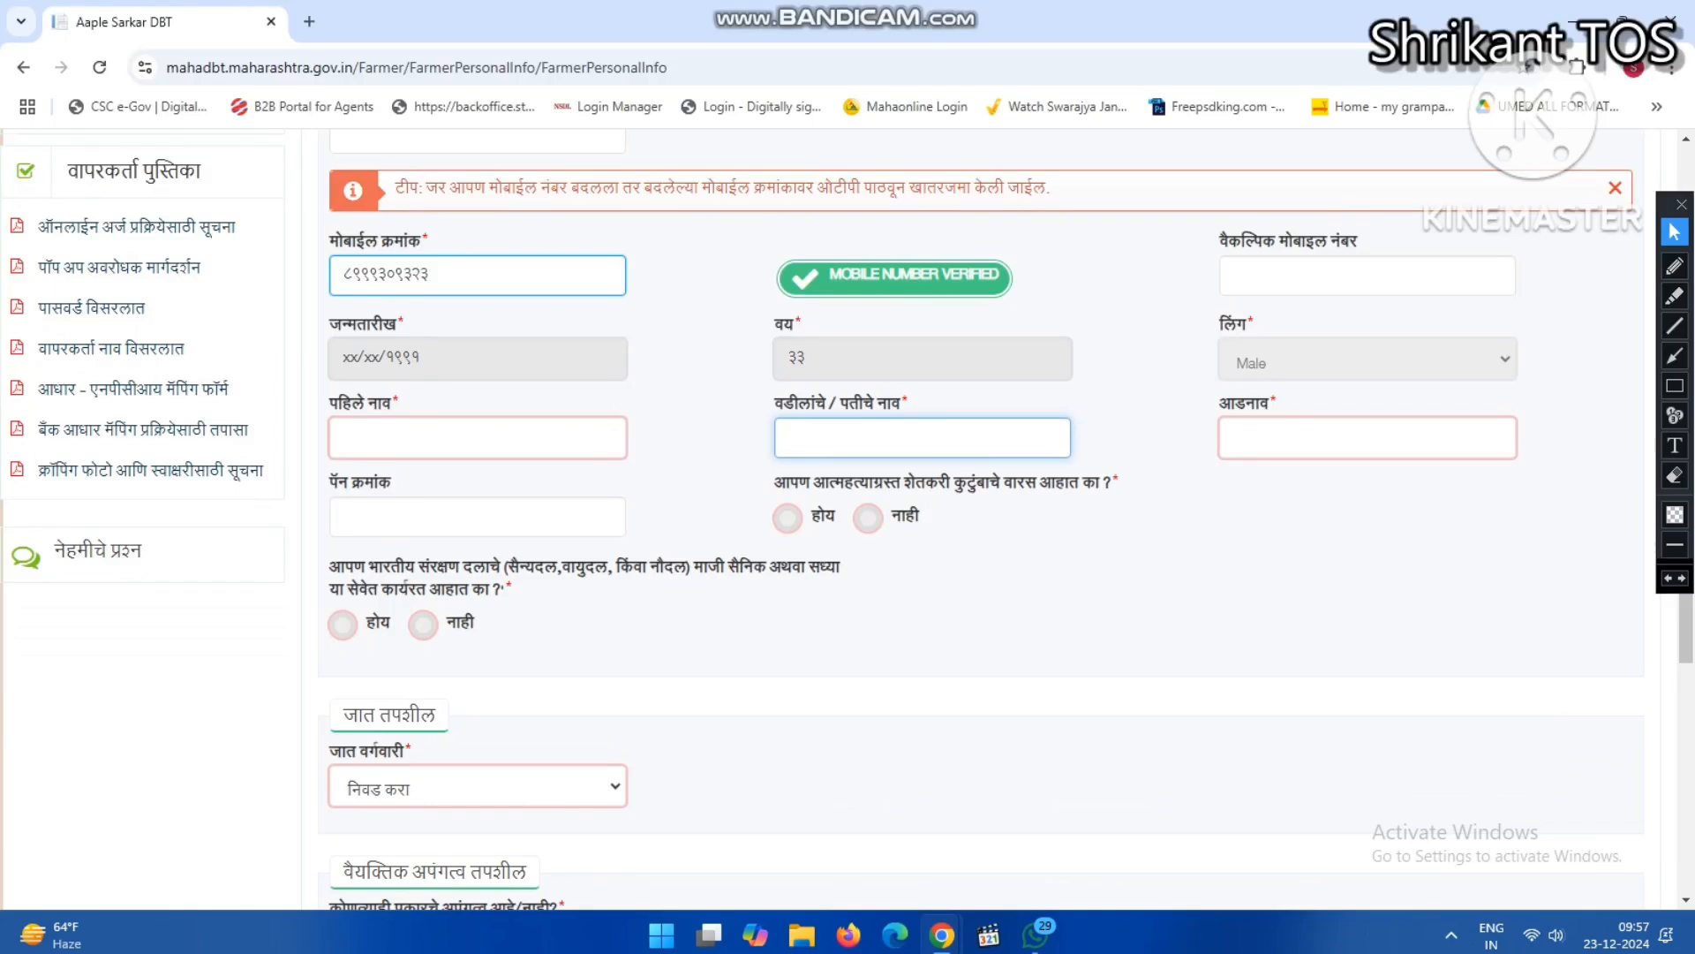
key("Tab")
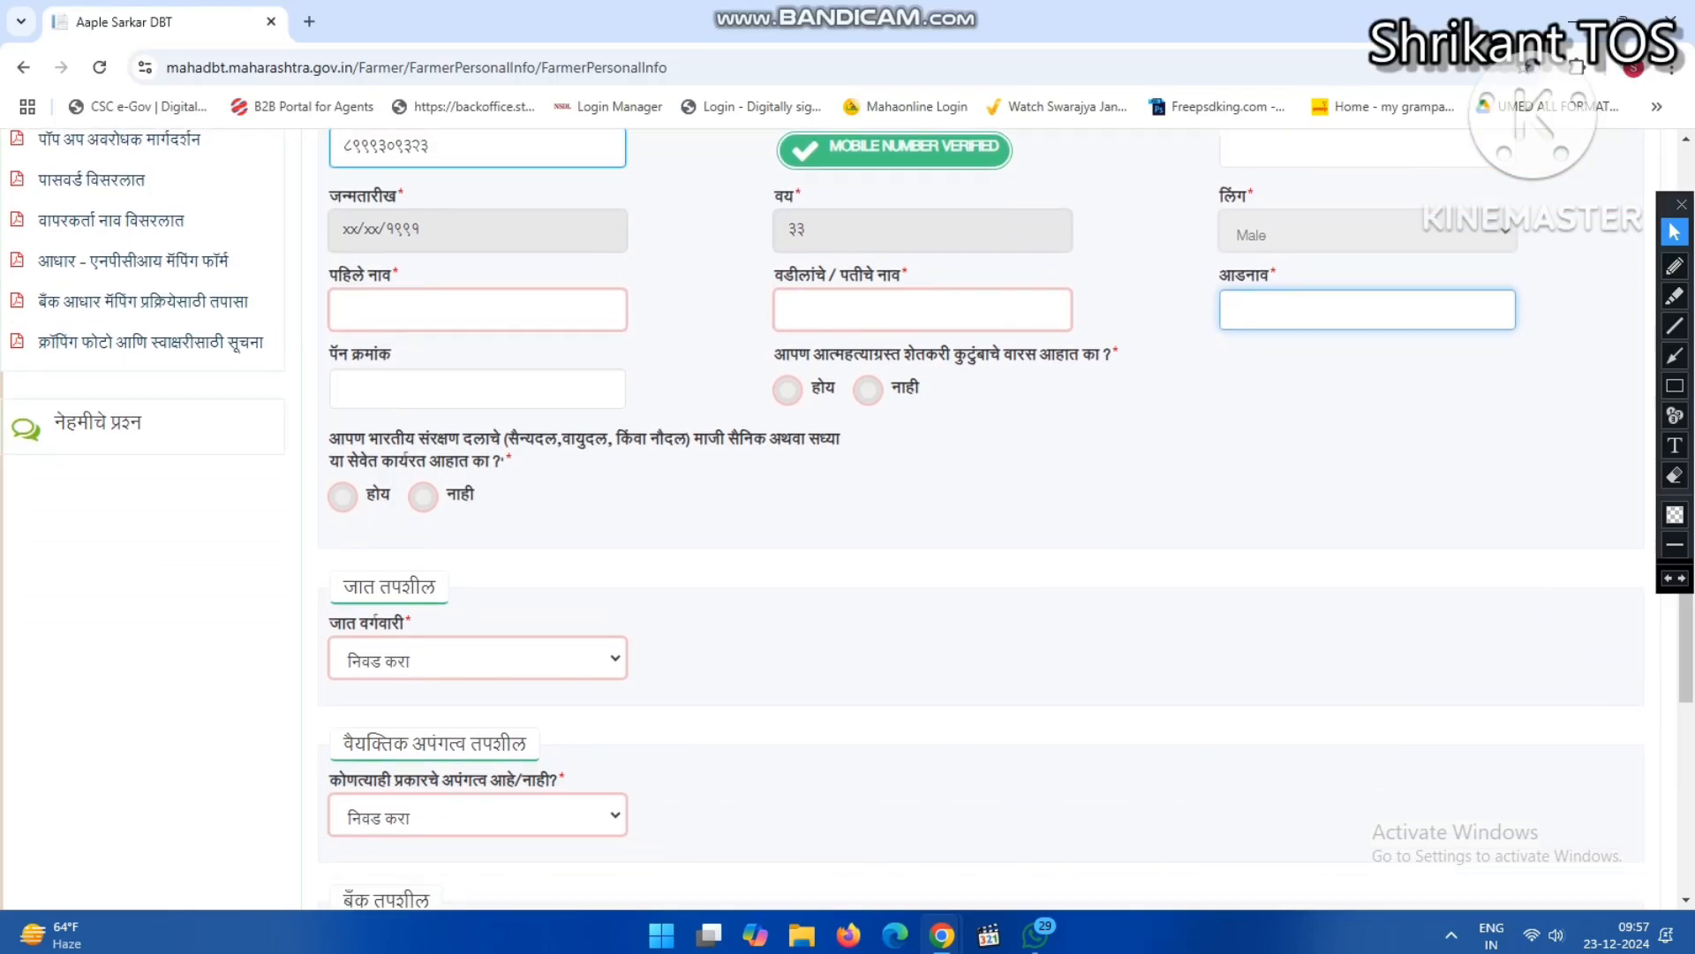
scroll(868, 515, "down", 2)
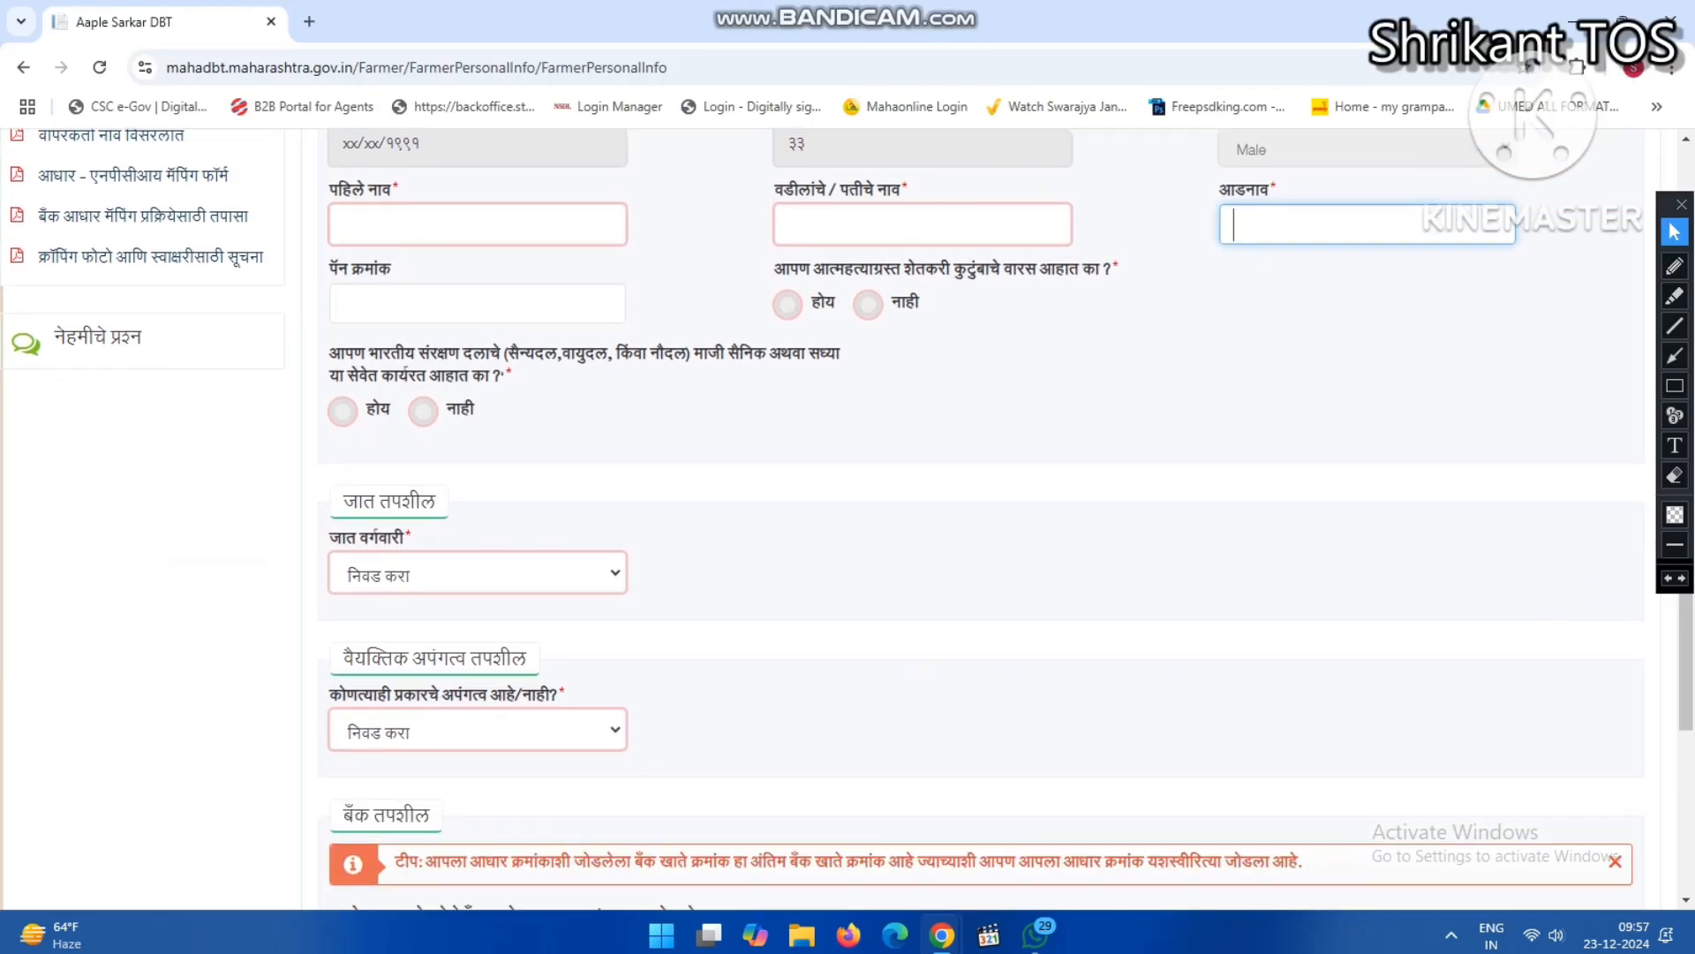
Answer नाही to both family questions, set caste category इतर and disability नाही
left_click(868, 305)
scroll(868, 304, "down", 2)
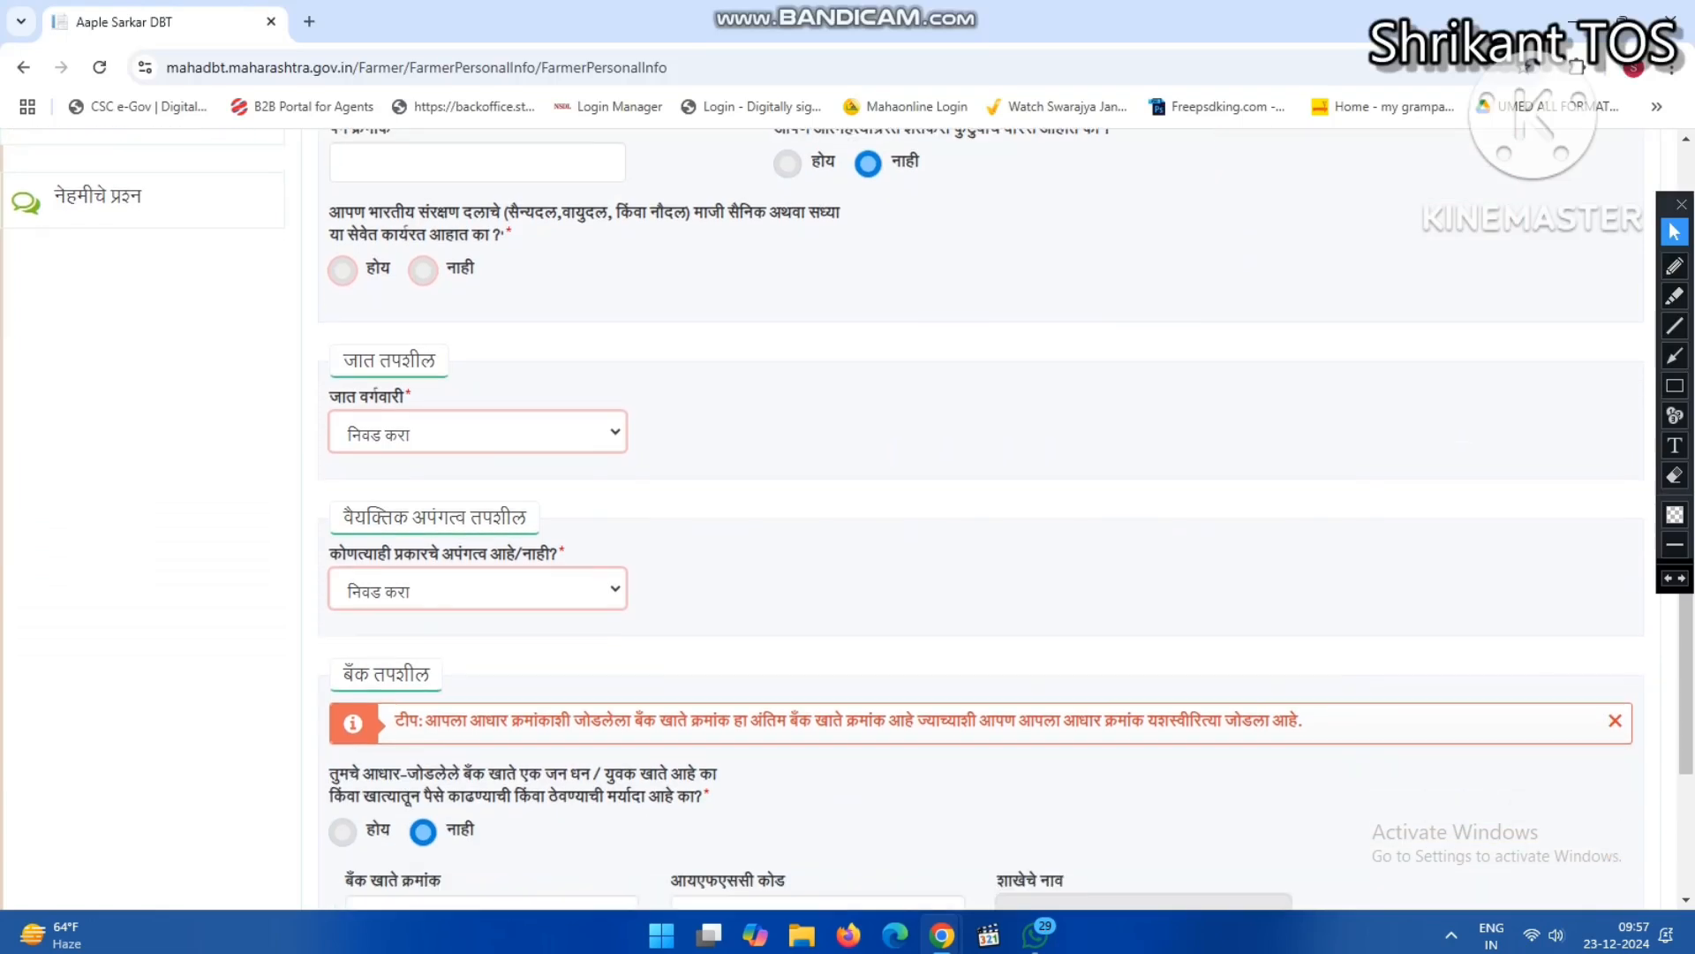
scroll(868, 305, "up", 1)
left_click(423, 304)
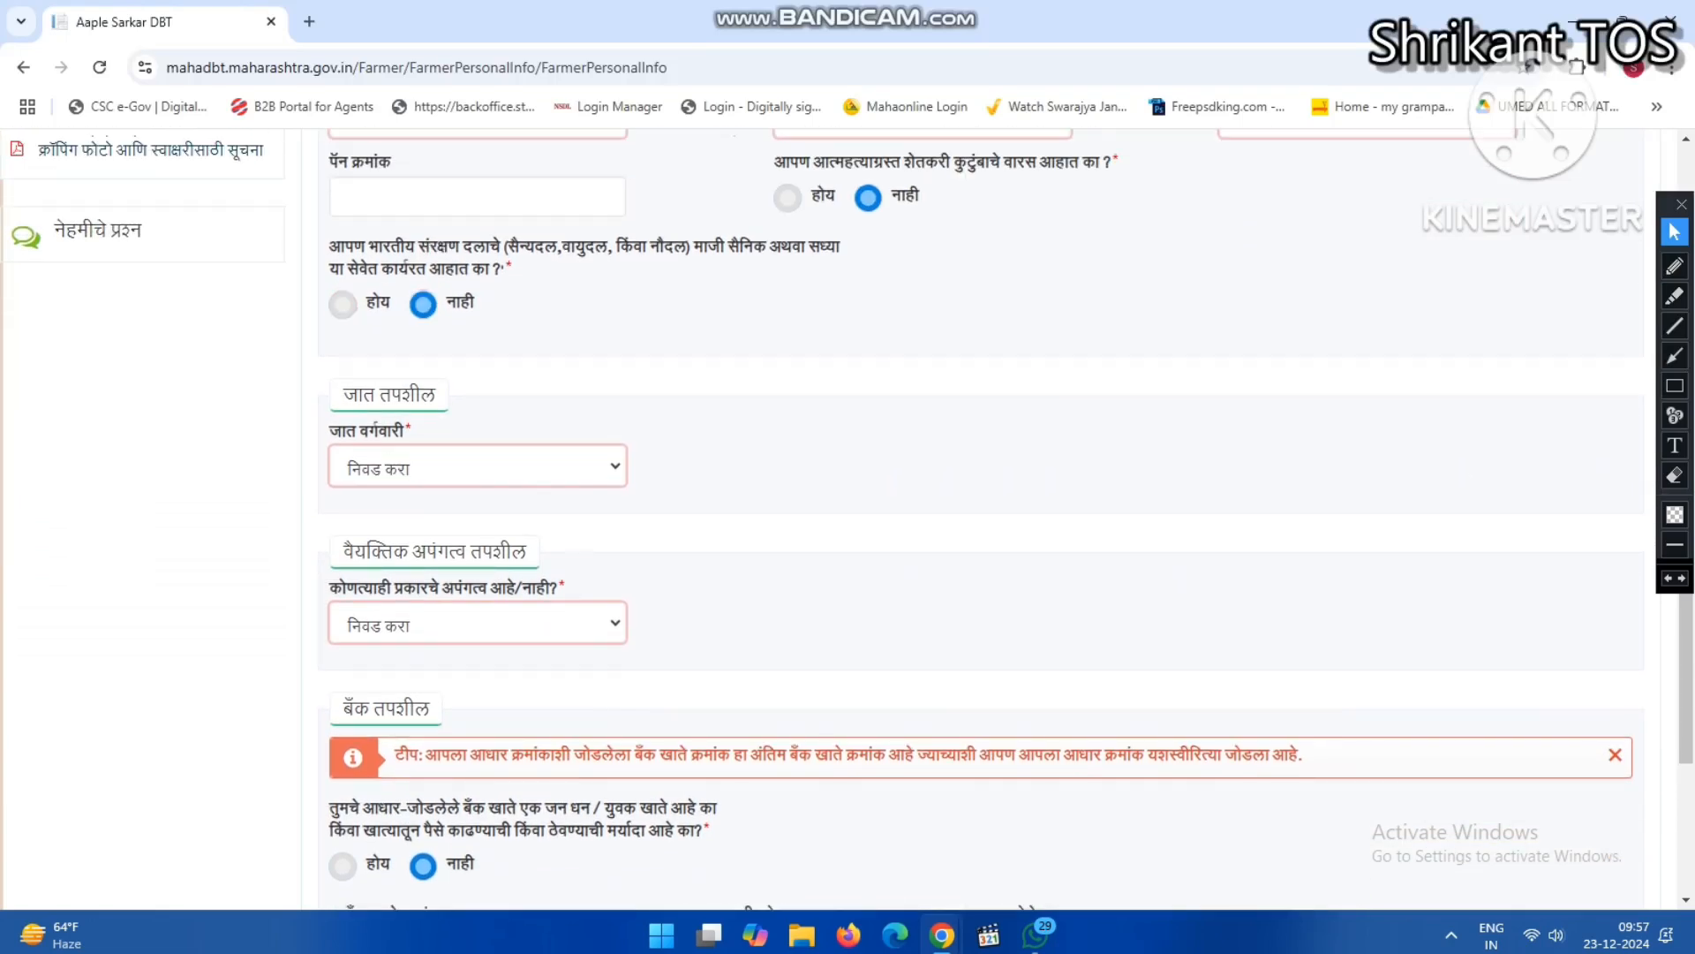
left_click(460, 466)
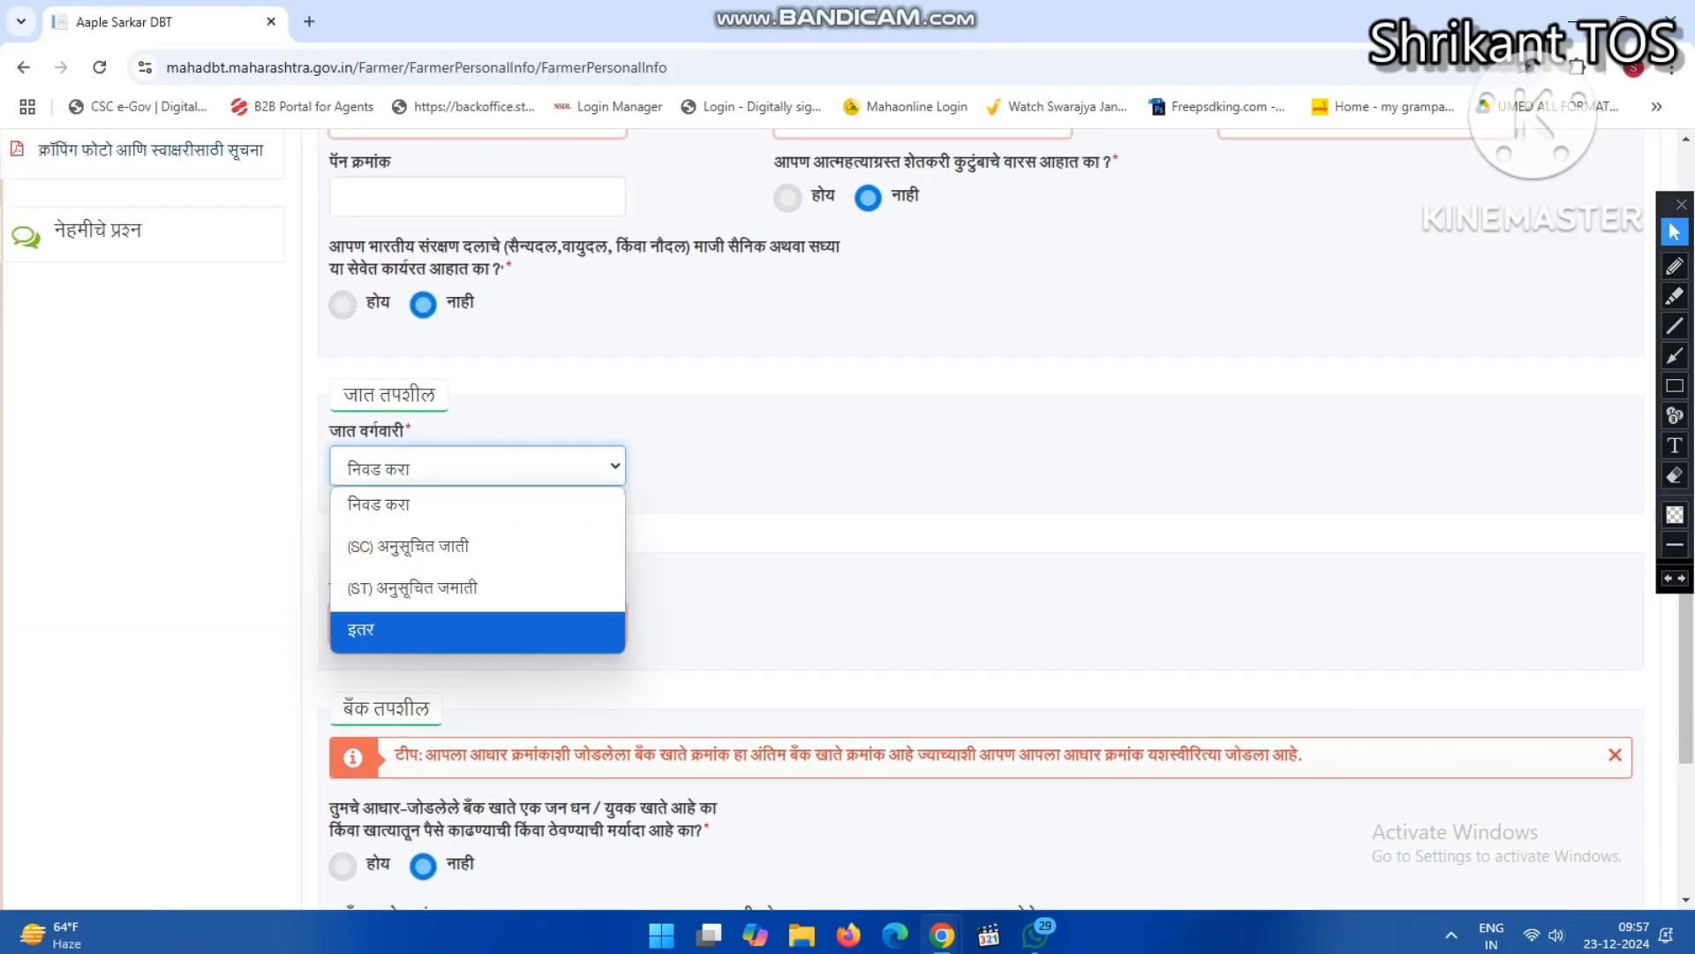
left_click(441, 631)
scroll(477, 618, "down", 2)
left_click(477, 408)
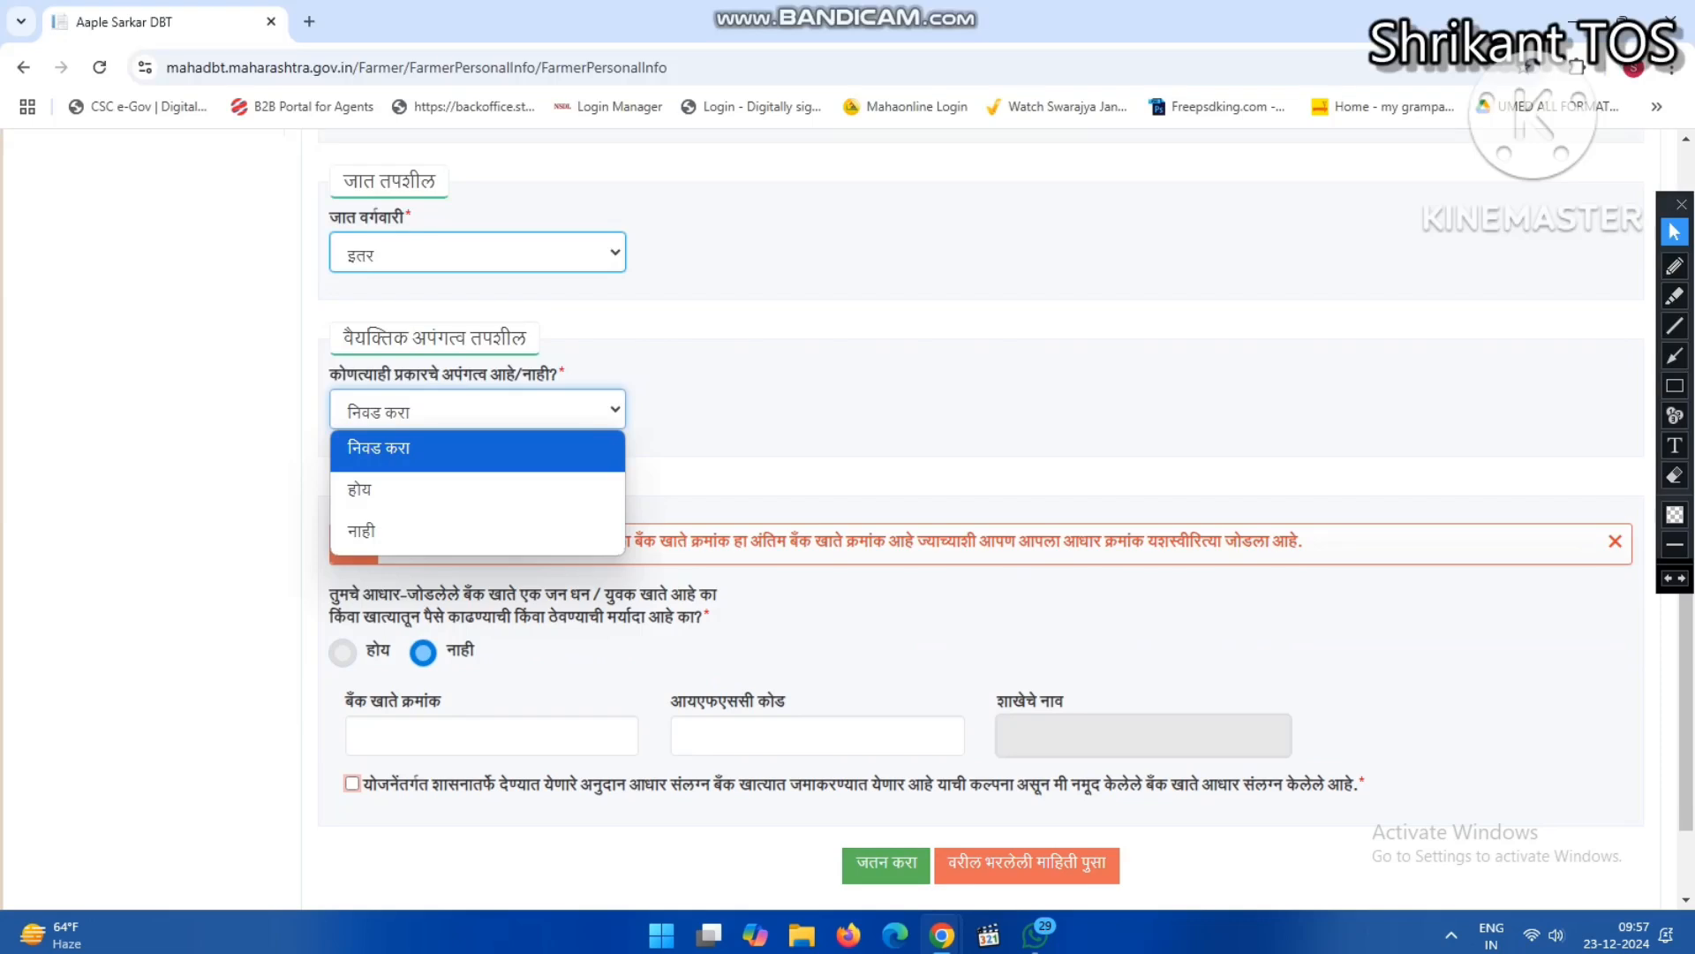
left_click(362, 531)
scroll(477, 530, "down", 1)
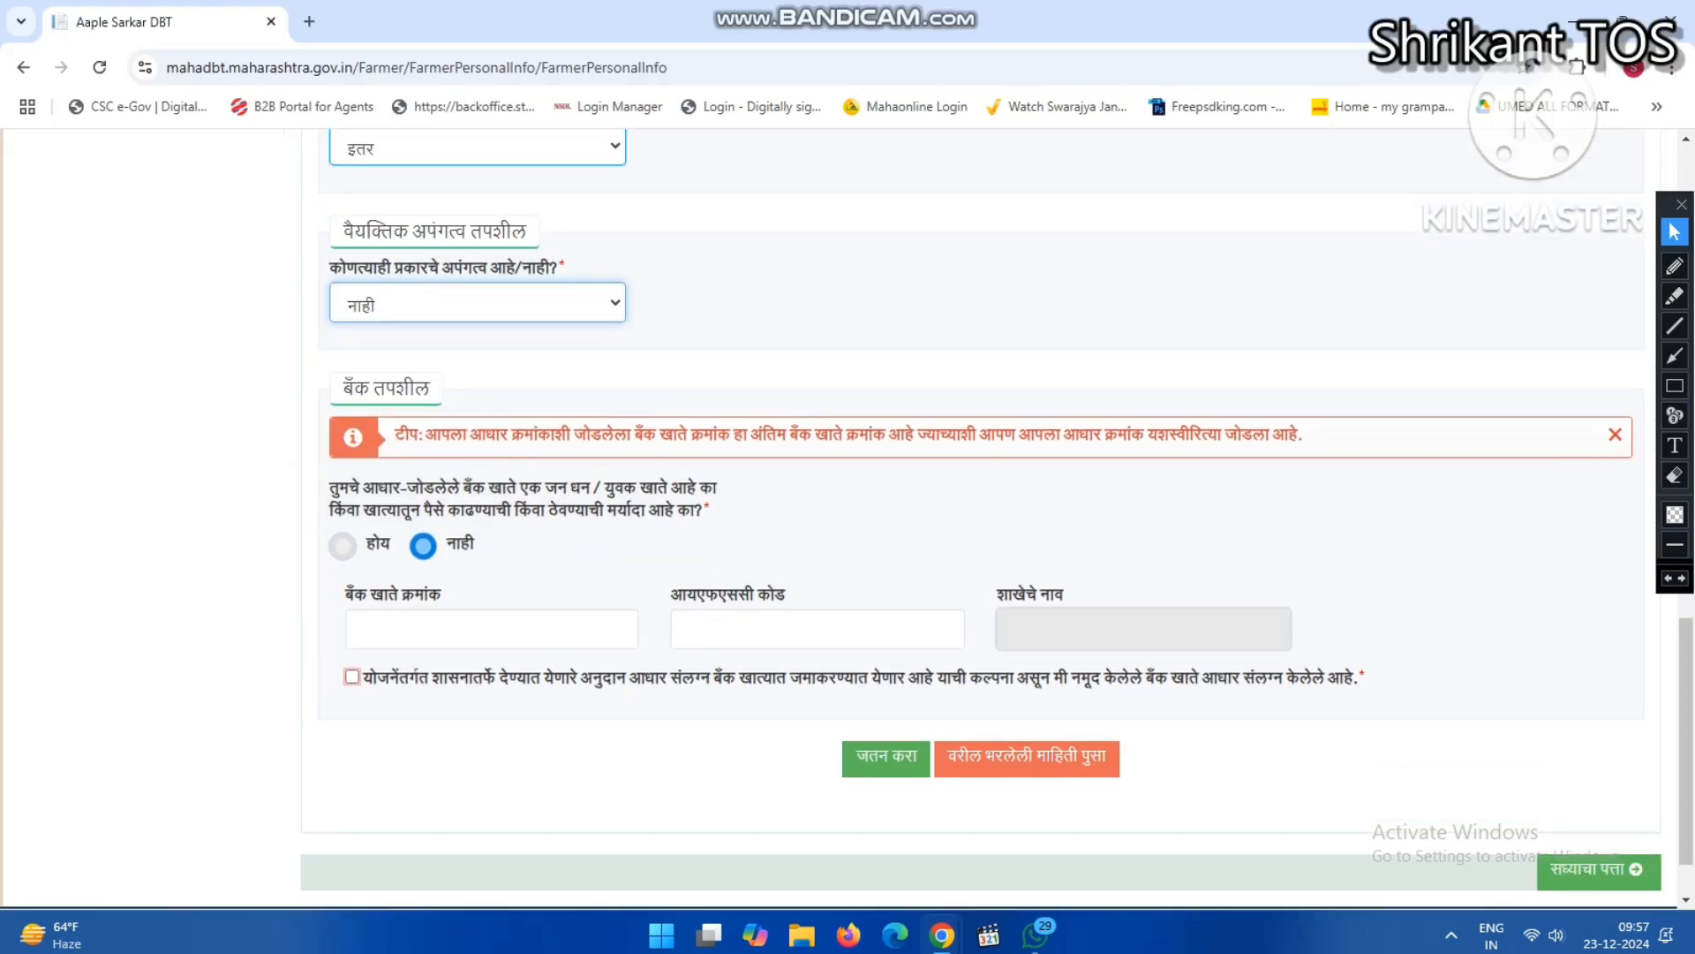
Enter the bank account number and IFSC code
left_click(477, 628)
left_click(685, 629)
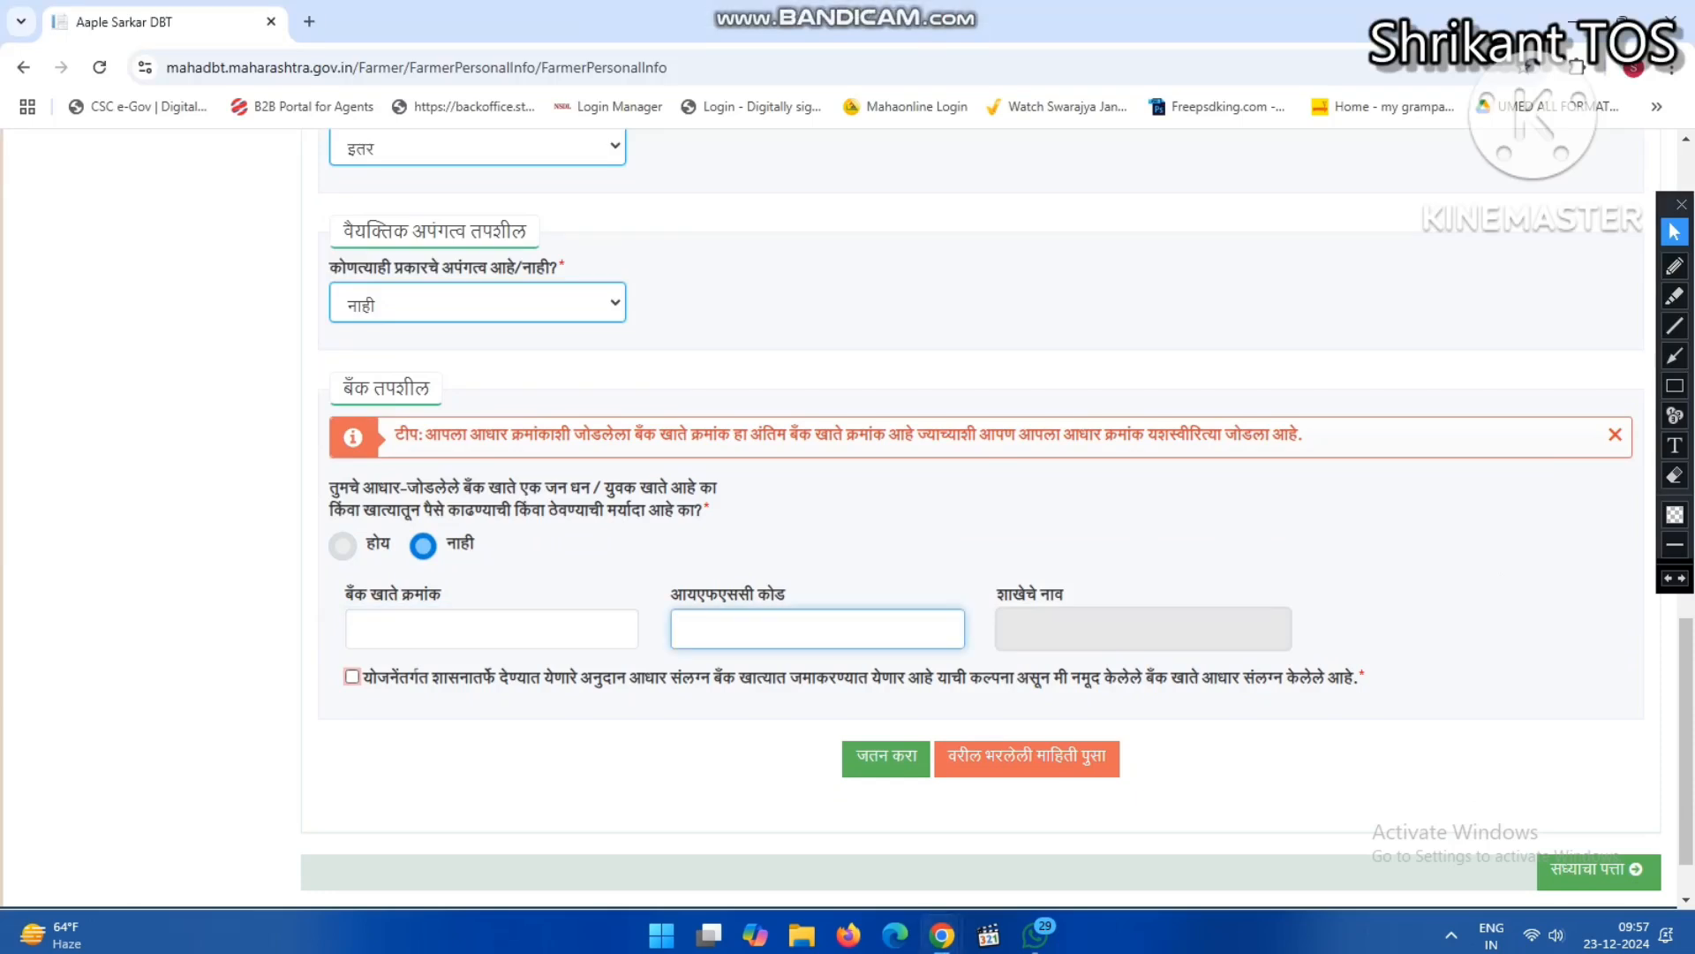
scroll(685, 629, "up", 1)
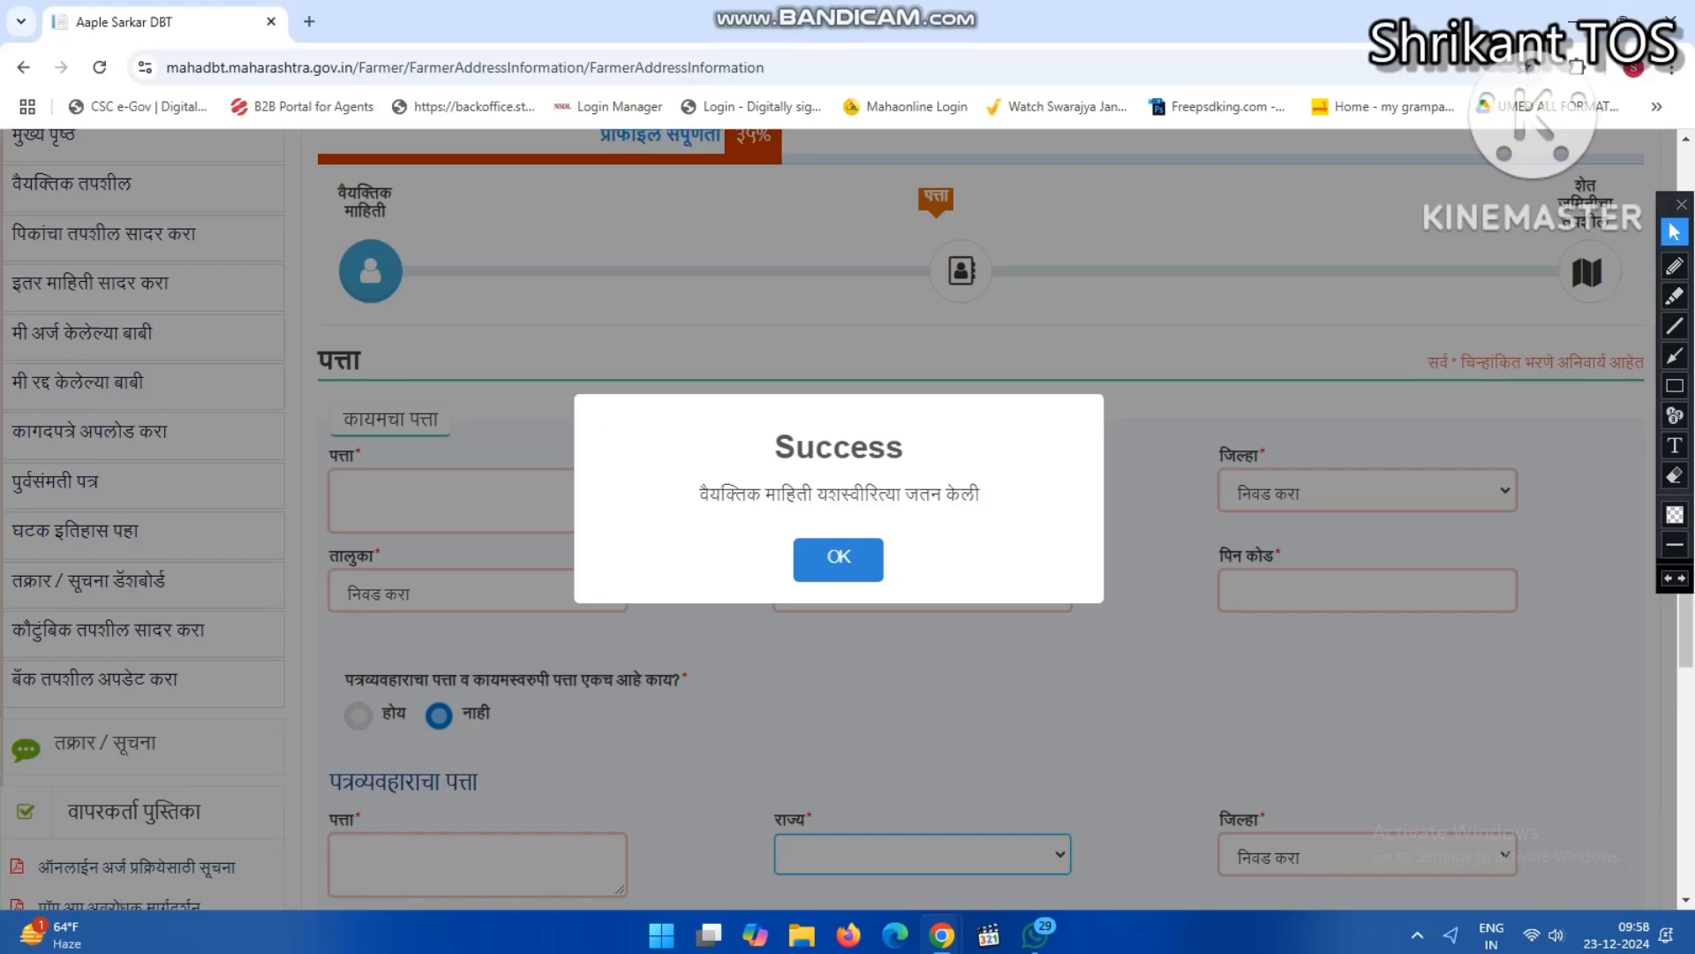
Acknowledge the saved message, enter the permanent address and choose district नांदेड
left_click(838, 559)
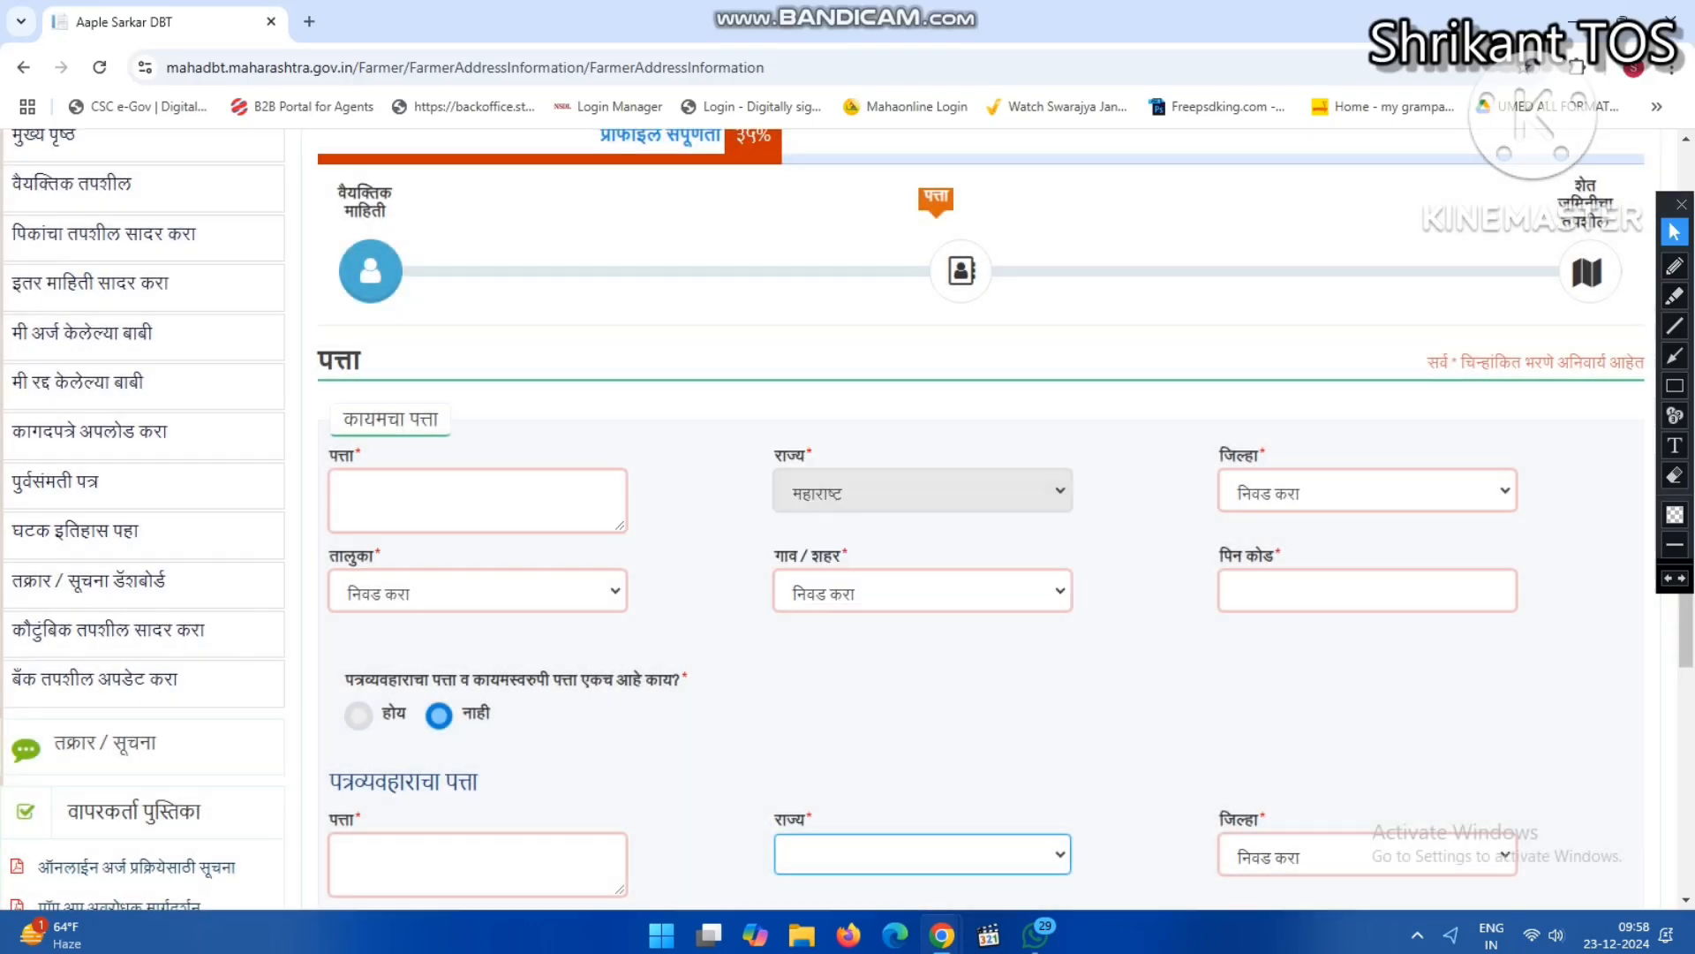
left_click(478, 500)
scroll(478, 501, "down", 1)
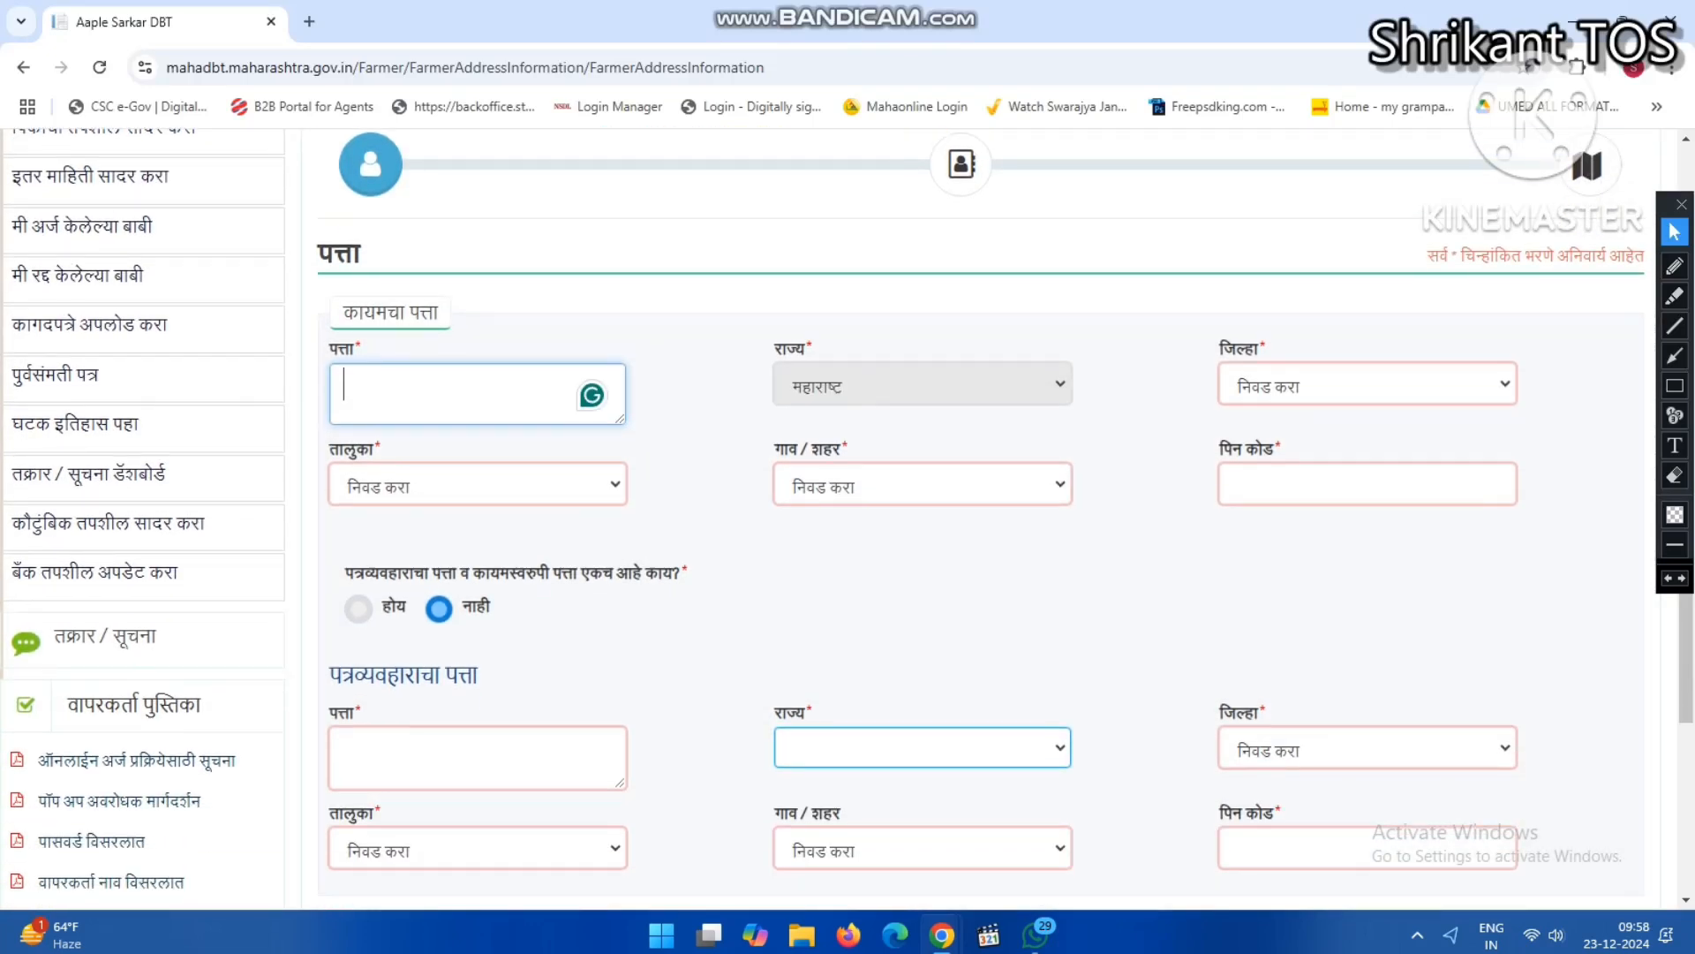
left_click(1367, 384)
scroll(1360, 750, "down", 6)
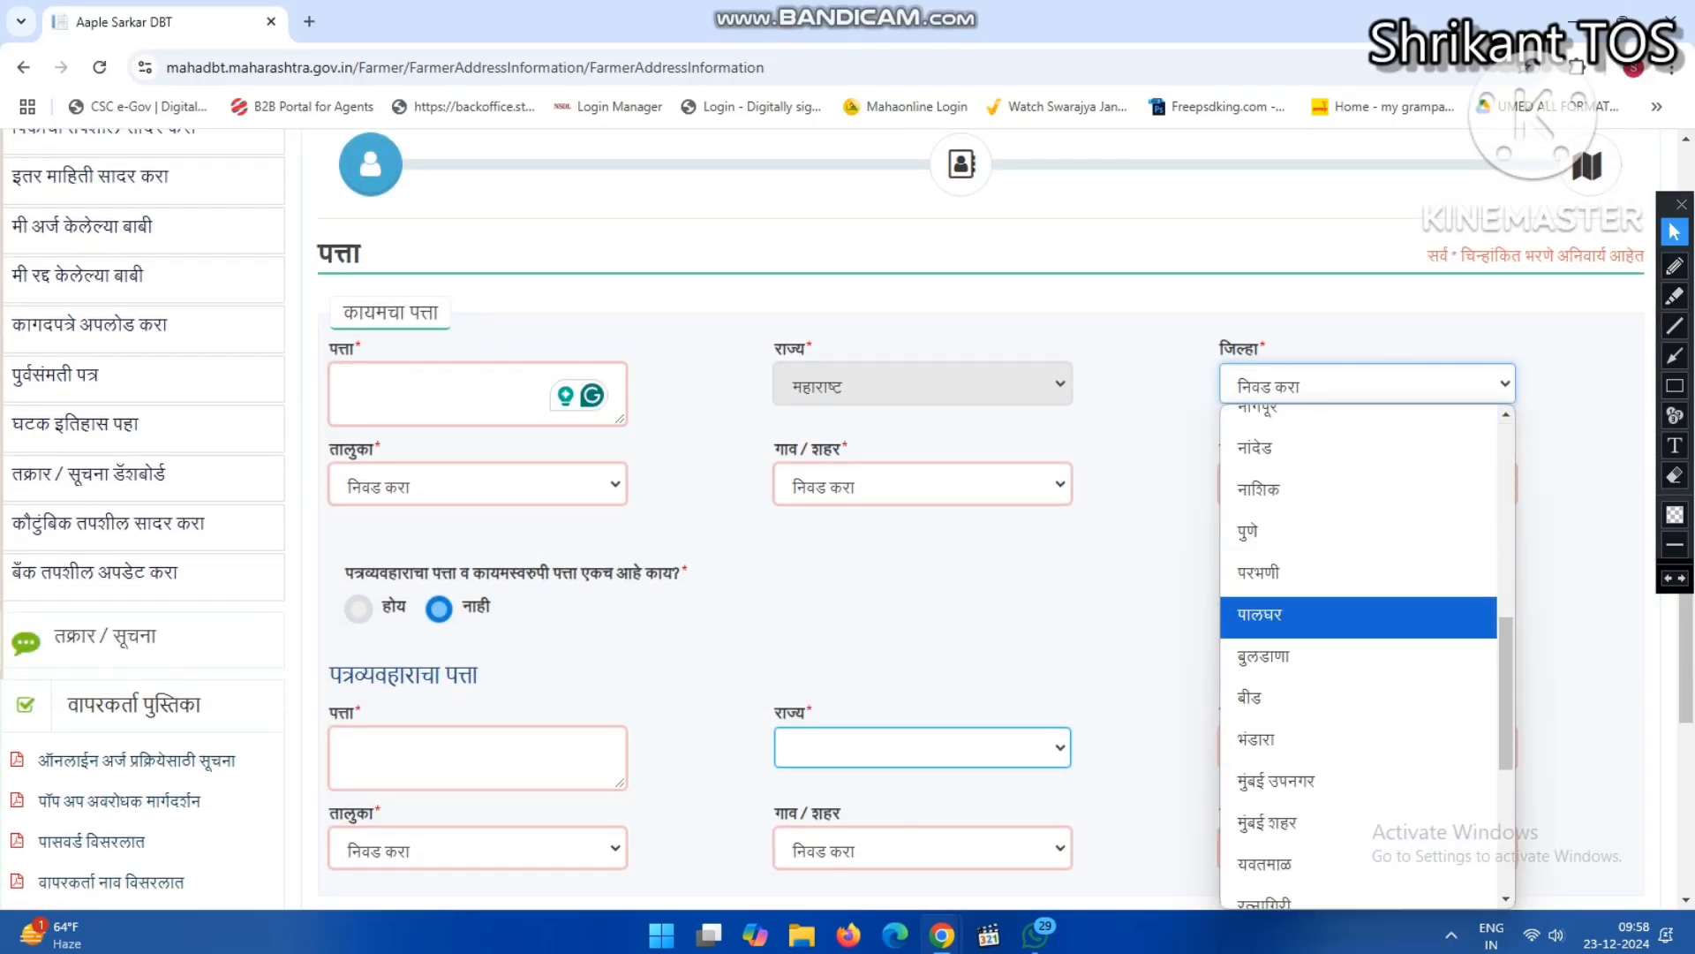
left_click(1254, 448)
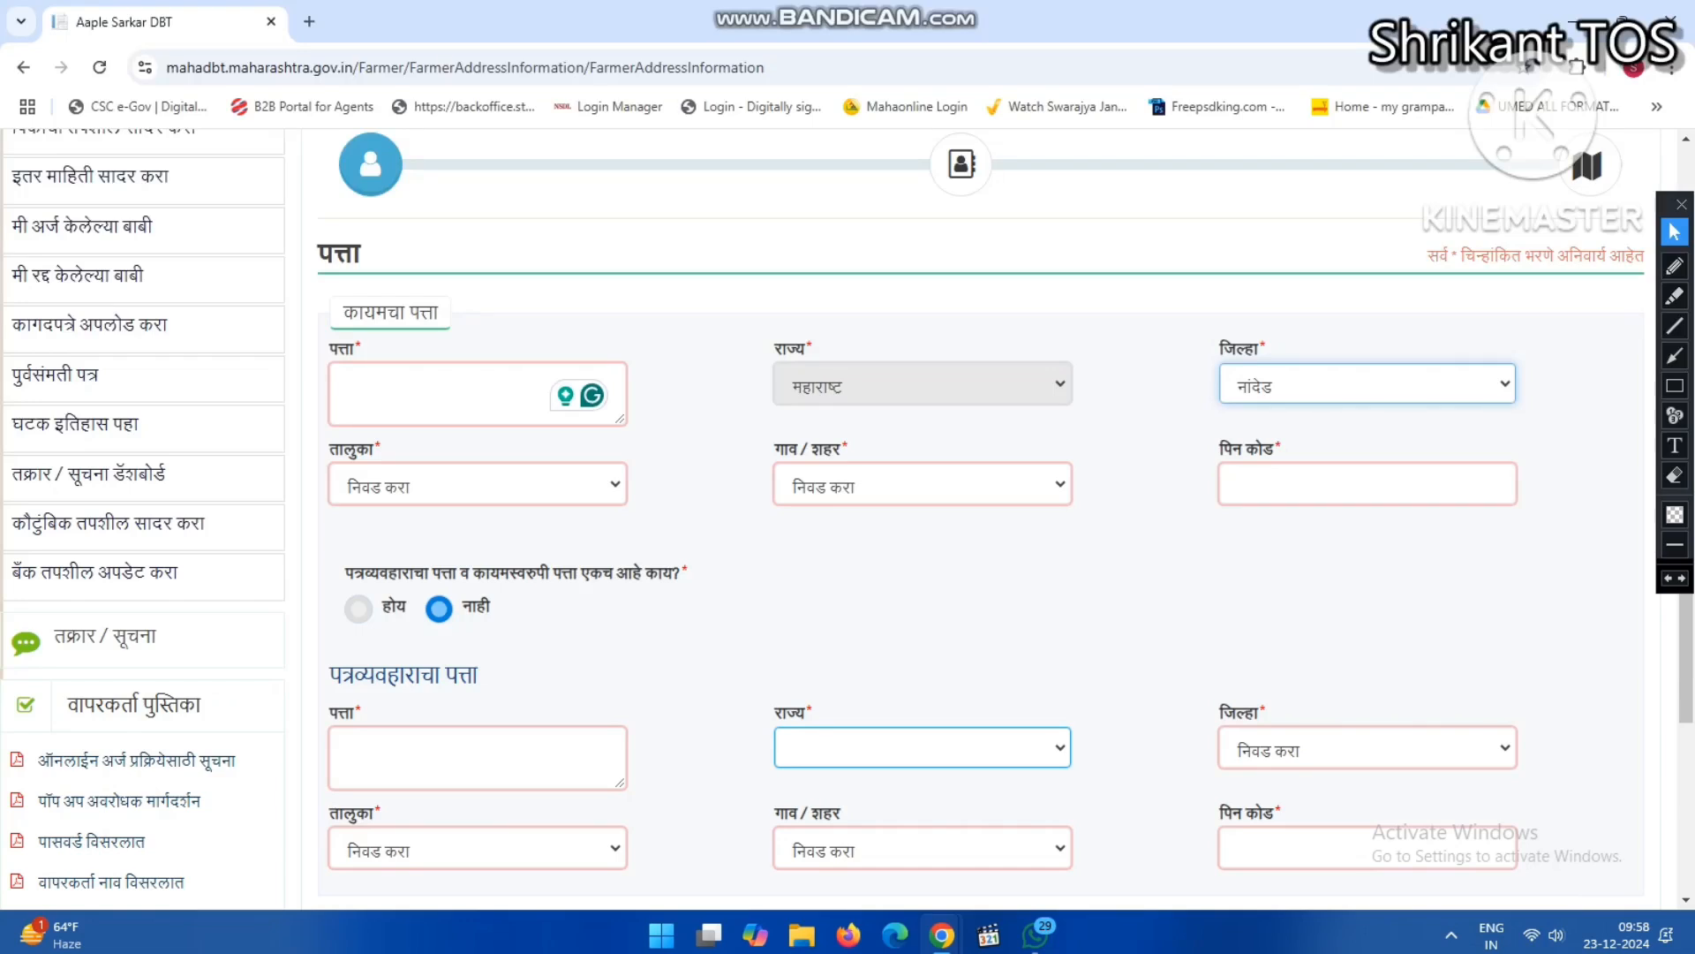
Choose taluka हदगाव, pick the village and enter the pin code
scroll(848, 519, "down", 1)
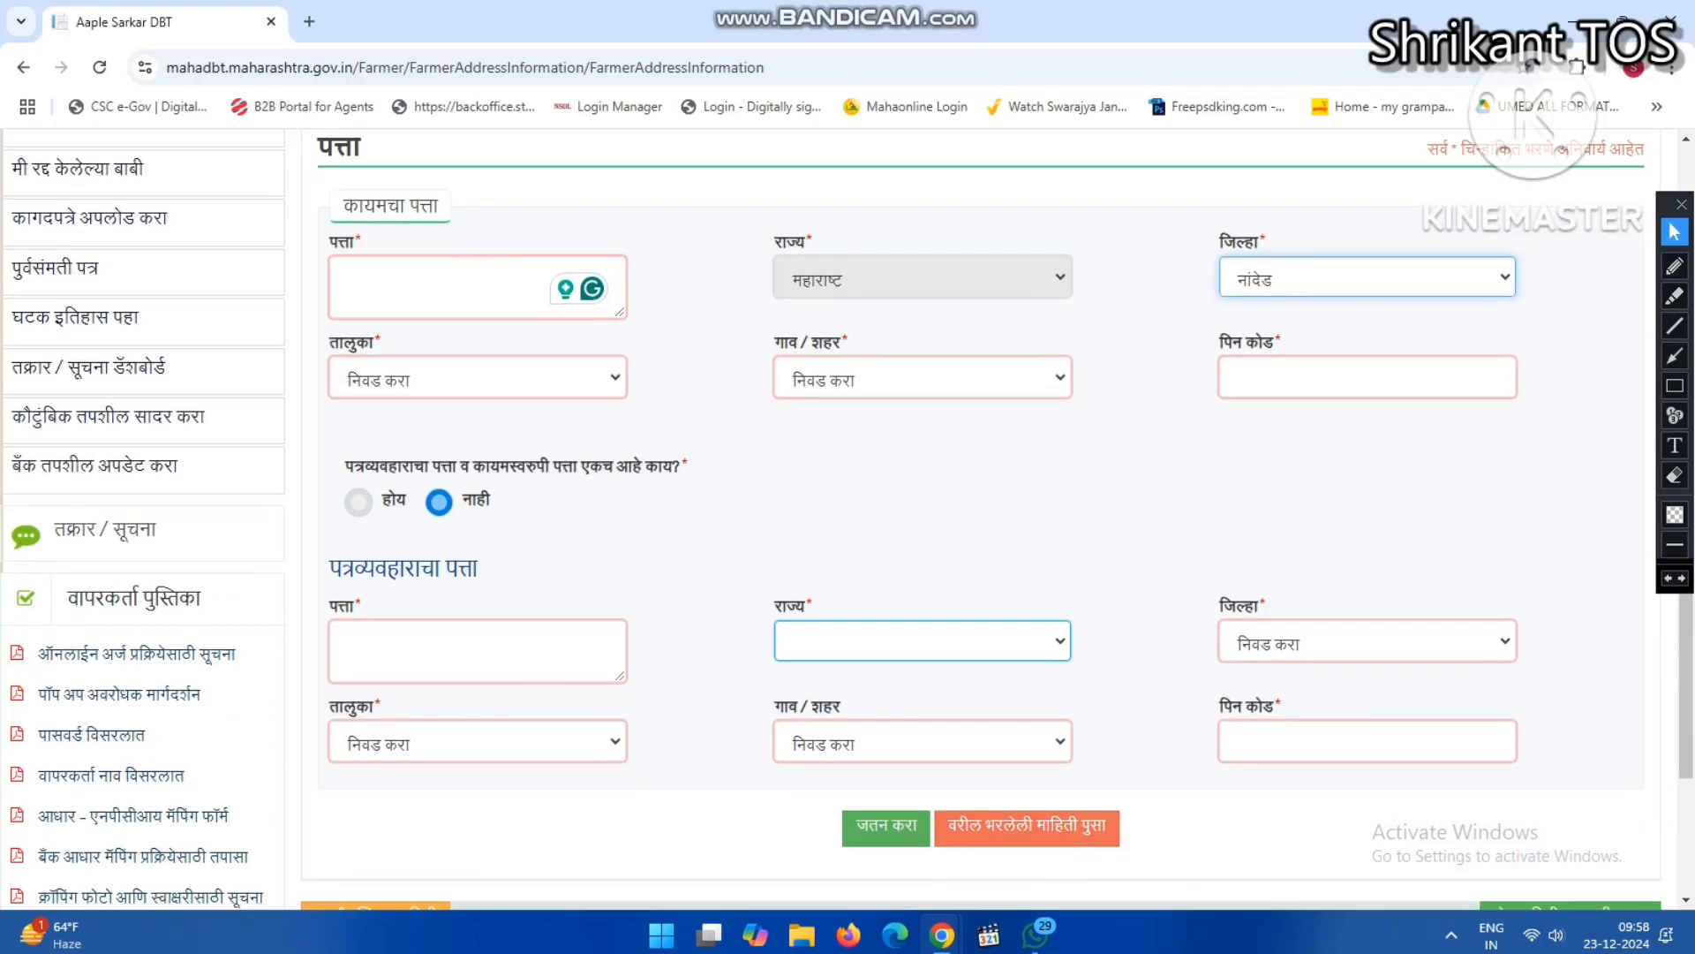
left_click(476, 378)
scroll(477, 750, "down", 2)
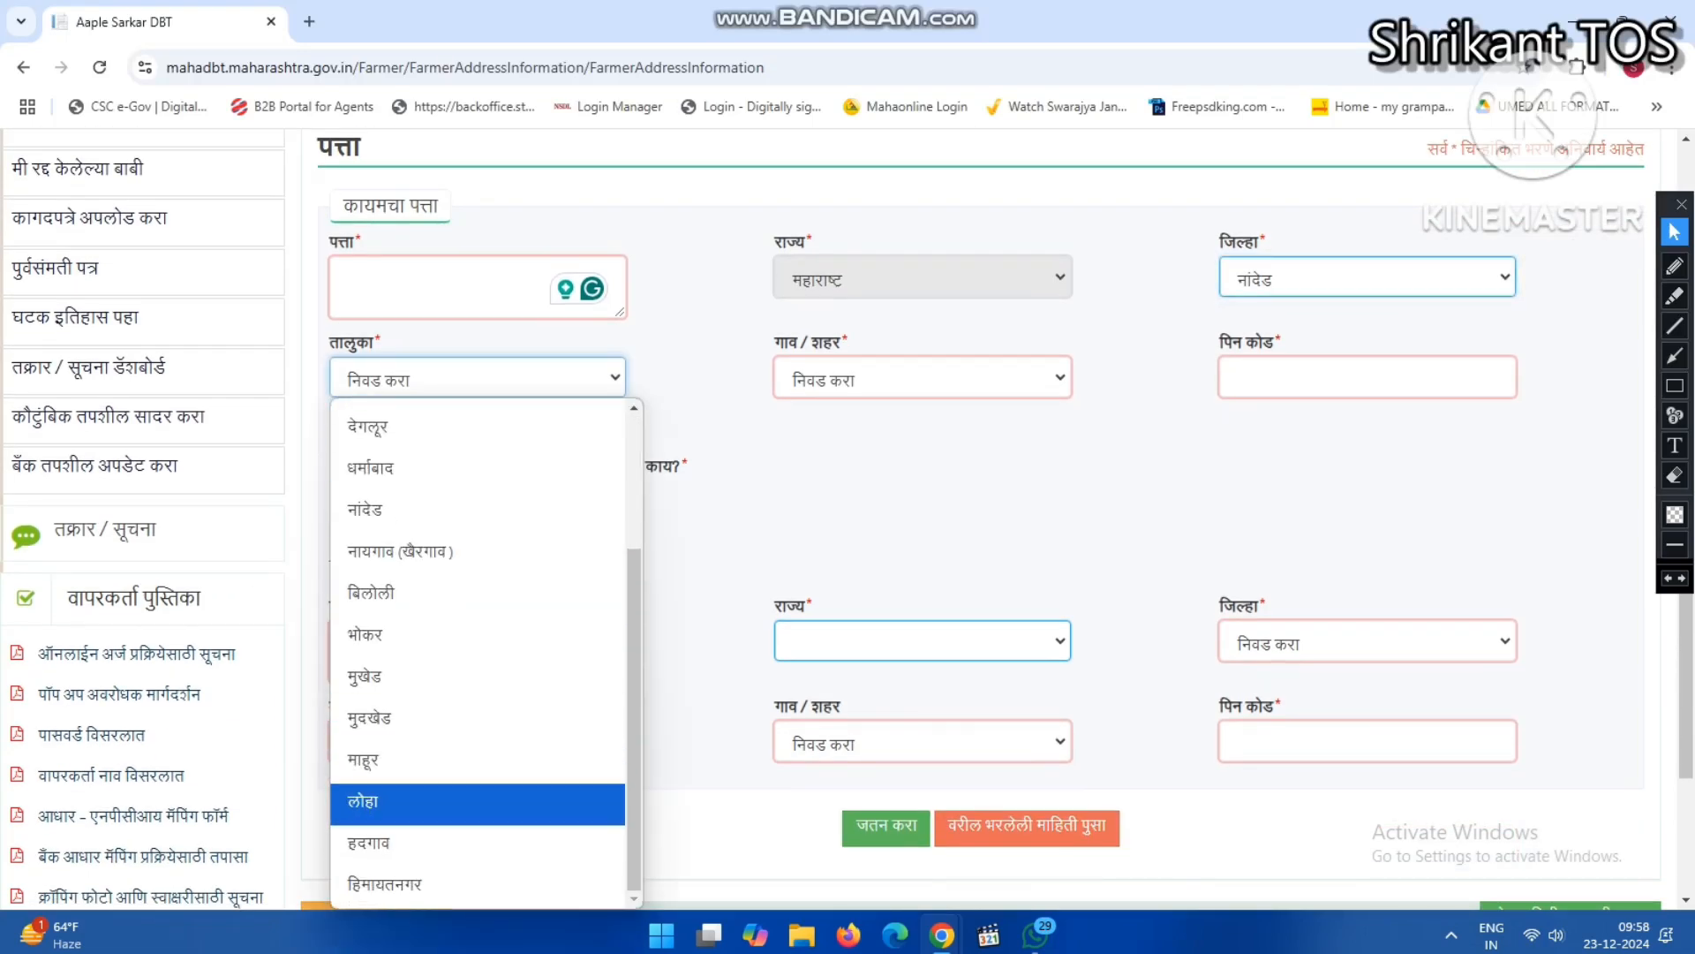
left_click(477, 845)
left_click(923, 378)
left_click(1367, 378)
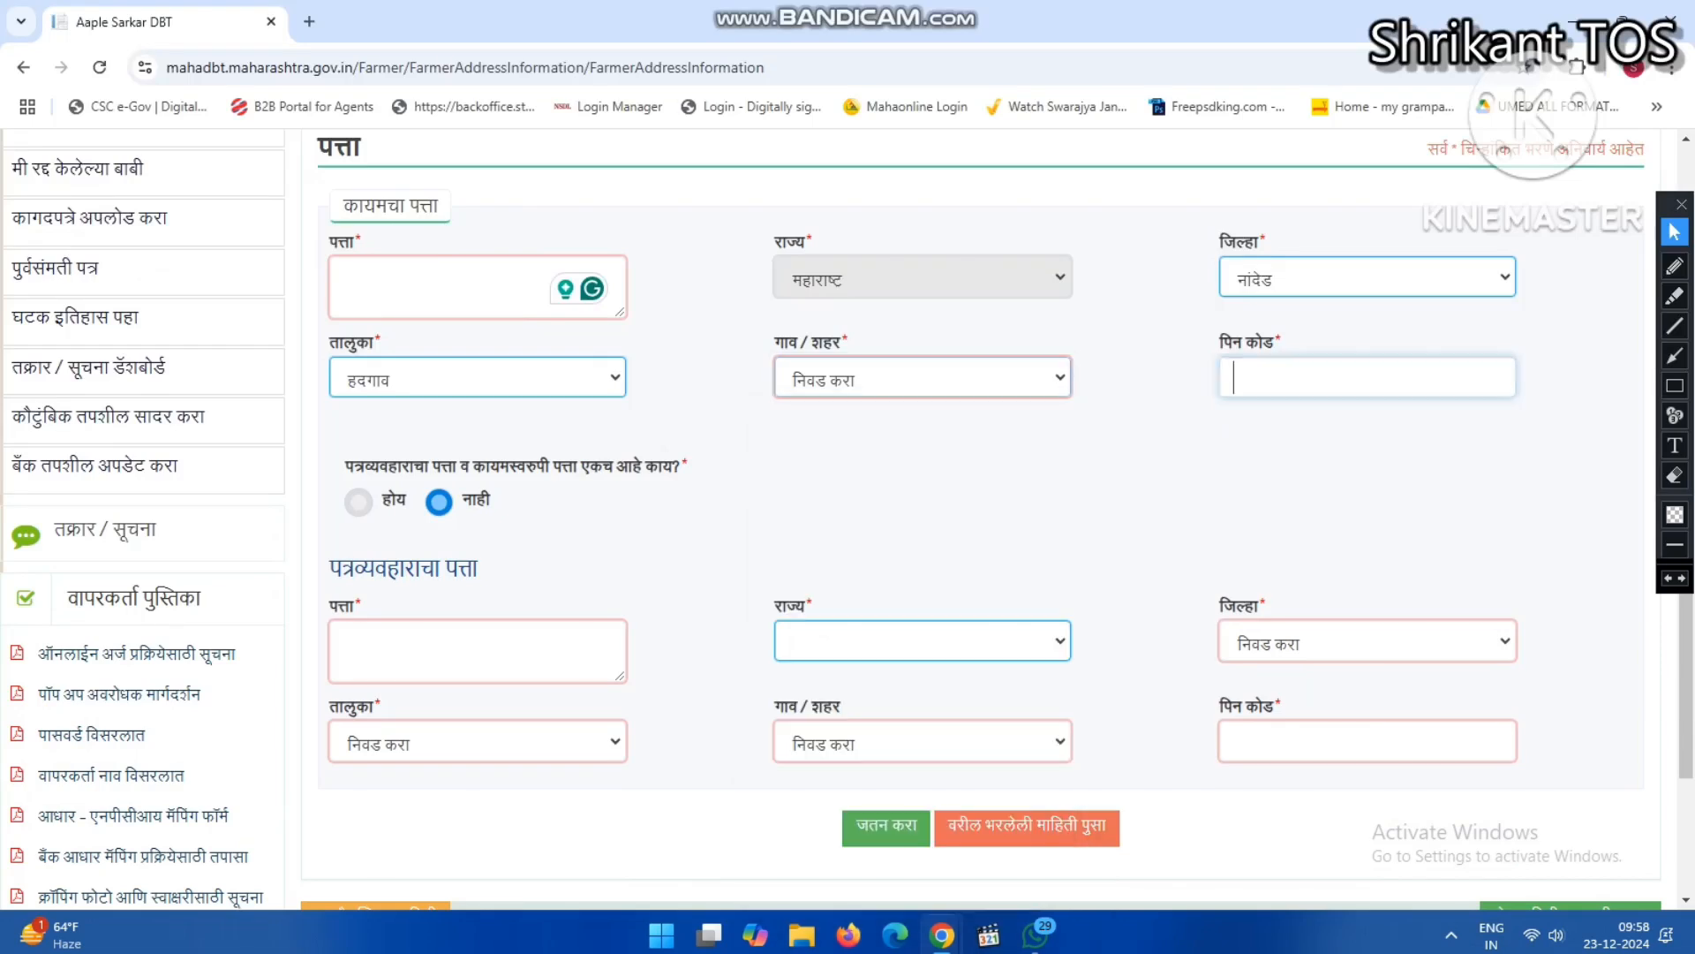
scroll(1367, 442, "down", 3)
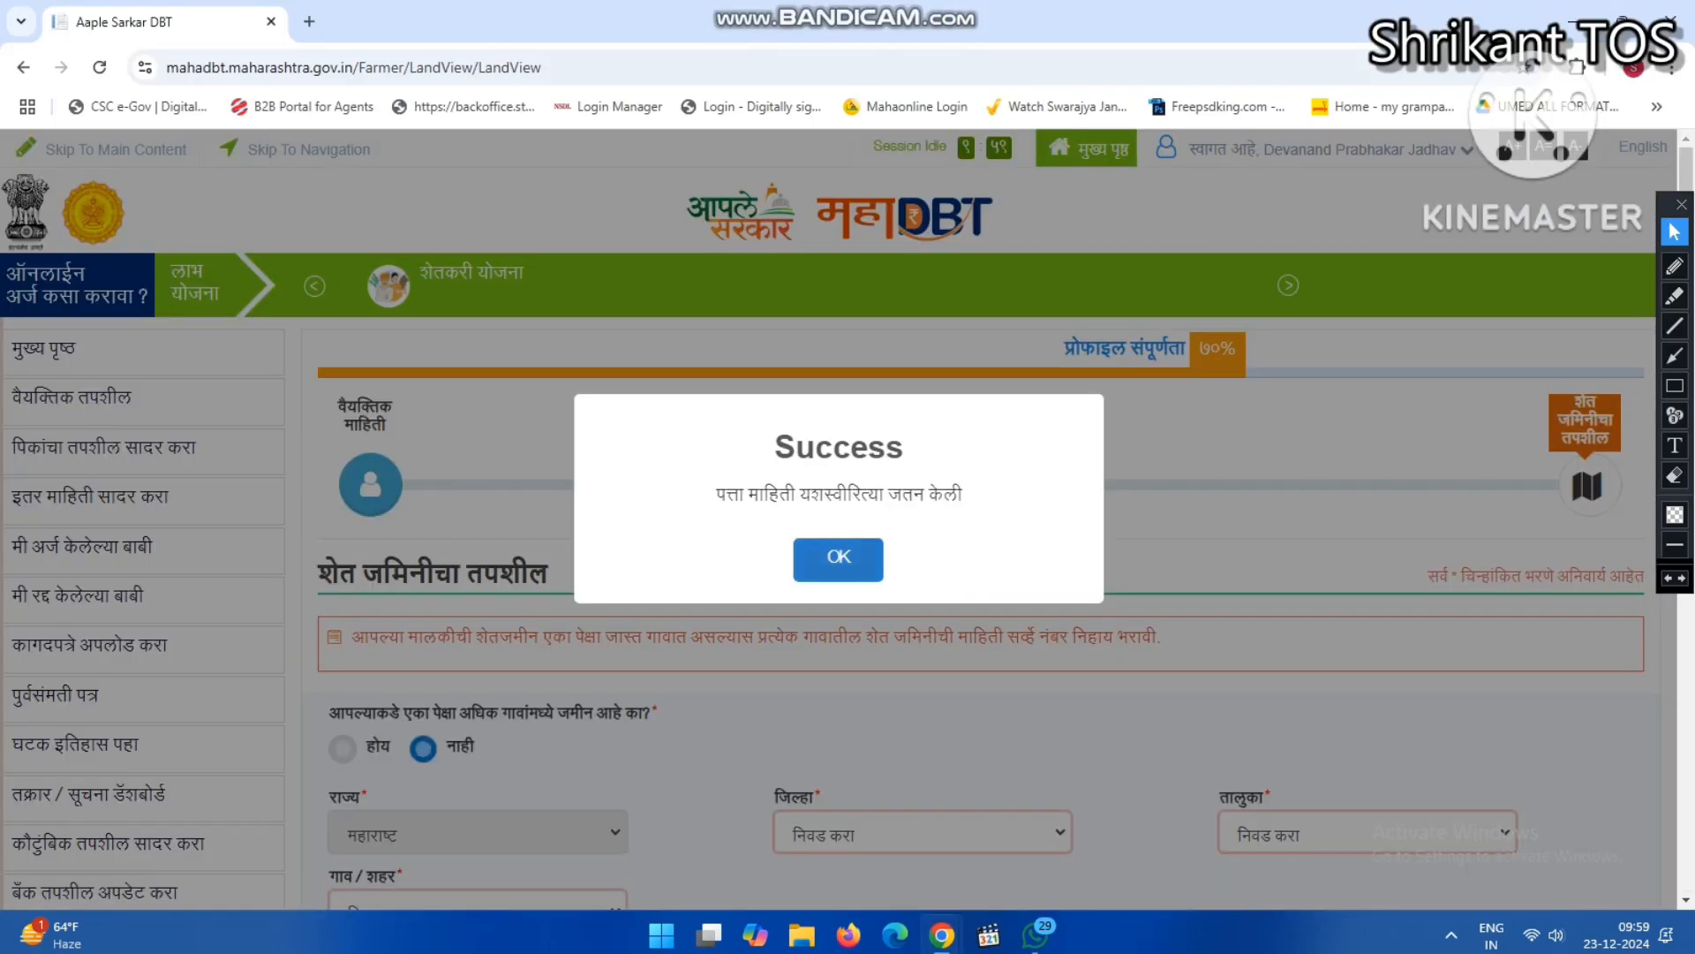
Dismiss the address-saved message and answer the land-in-several-villages question
left_click(838, 560)
scroll(838, 560, "down", 3)
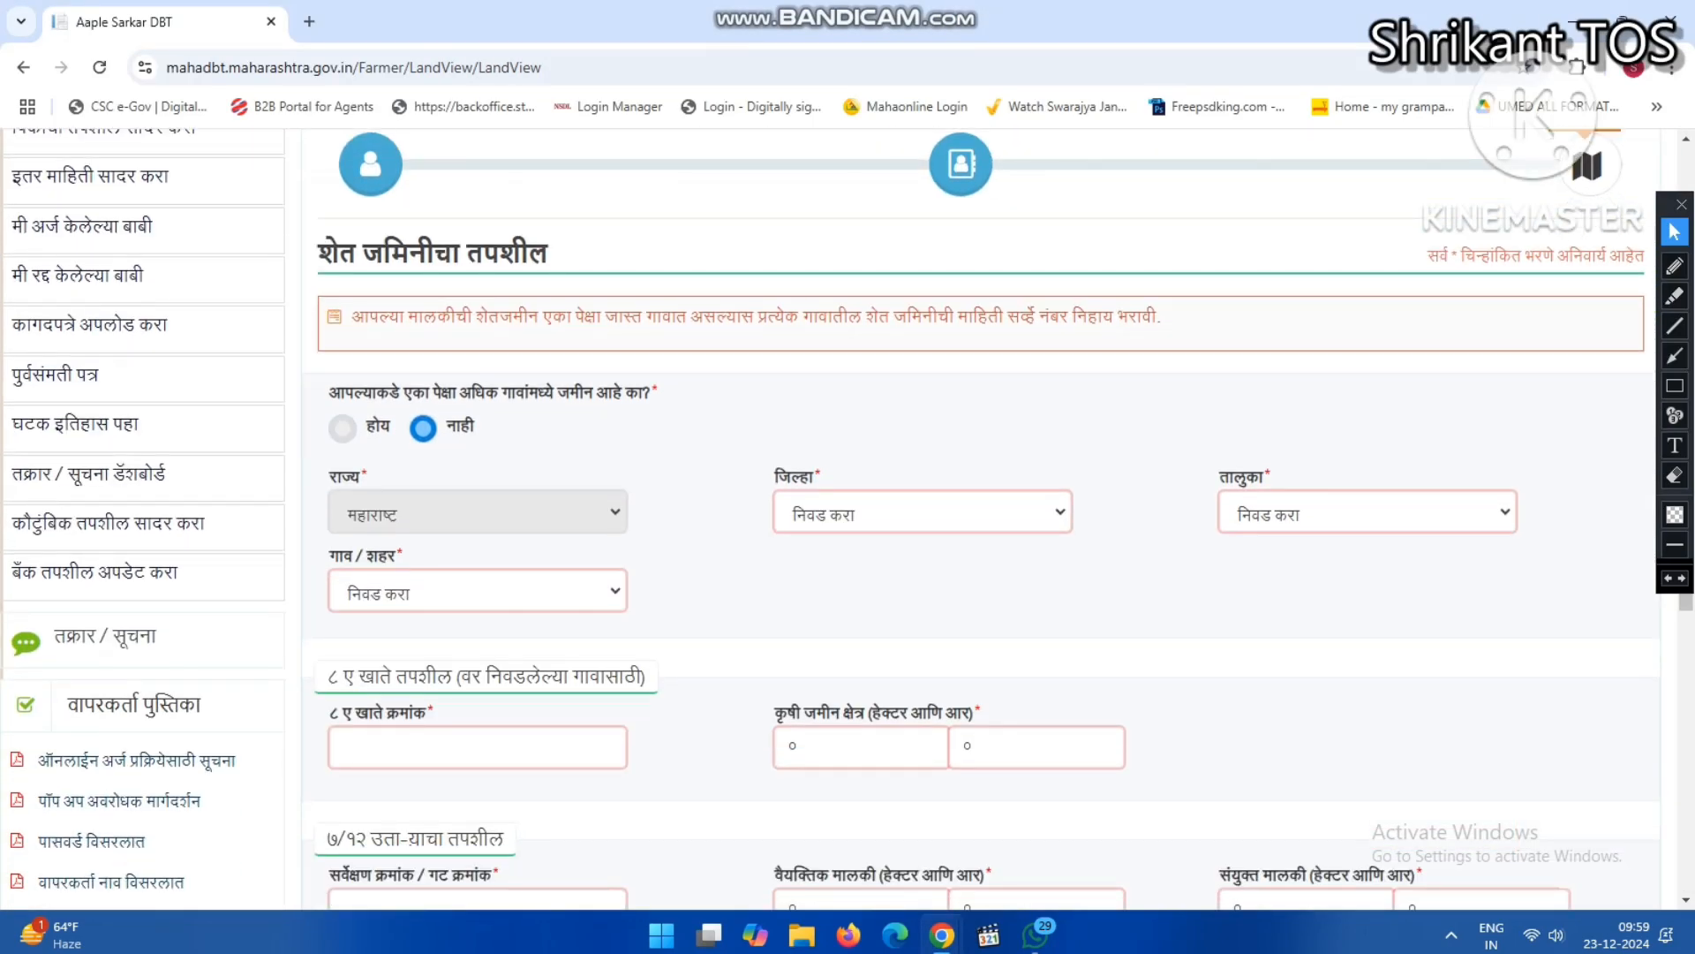
left_click_drag(351, 394, 655, 400)
left_click(655, 403)
Set land district नांदेड, taluka हदगाव, survey १२० with ०.८० individual holding, FPO membership नाही
left_click(923, 512)
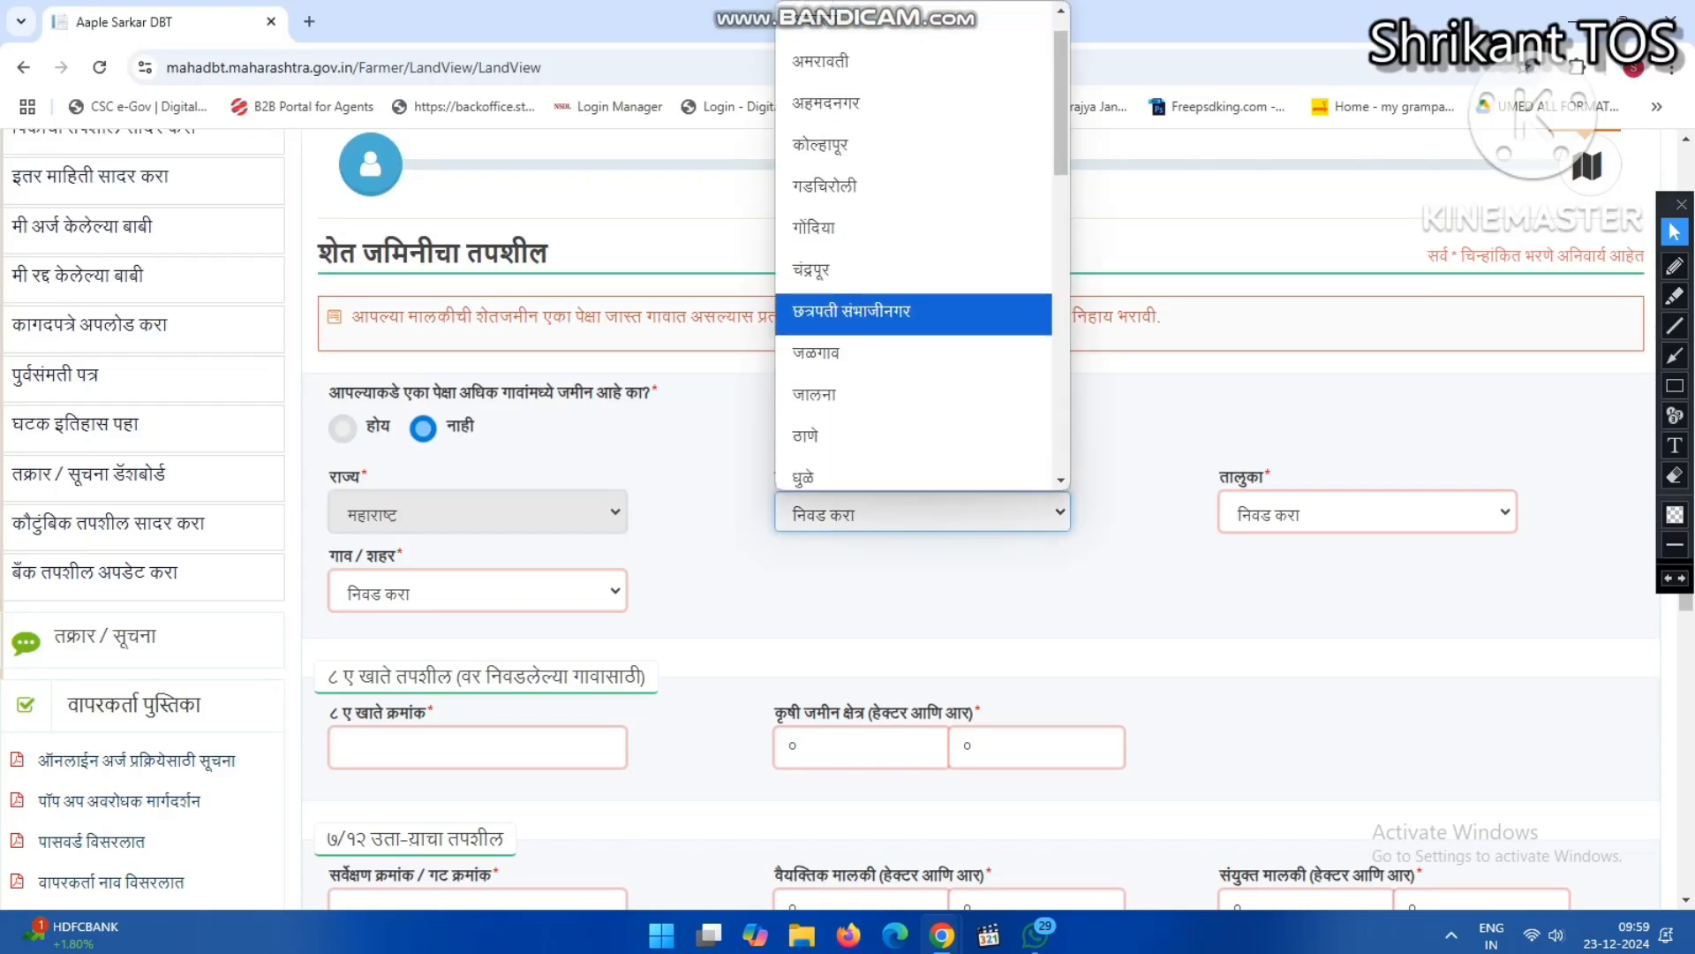
scroll(914, 314, "down", 10)
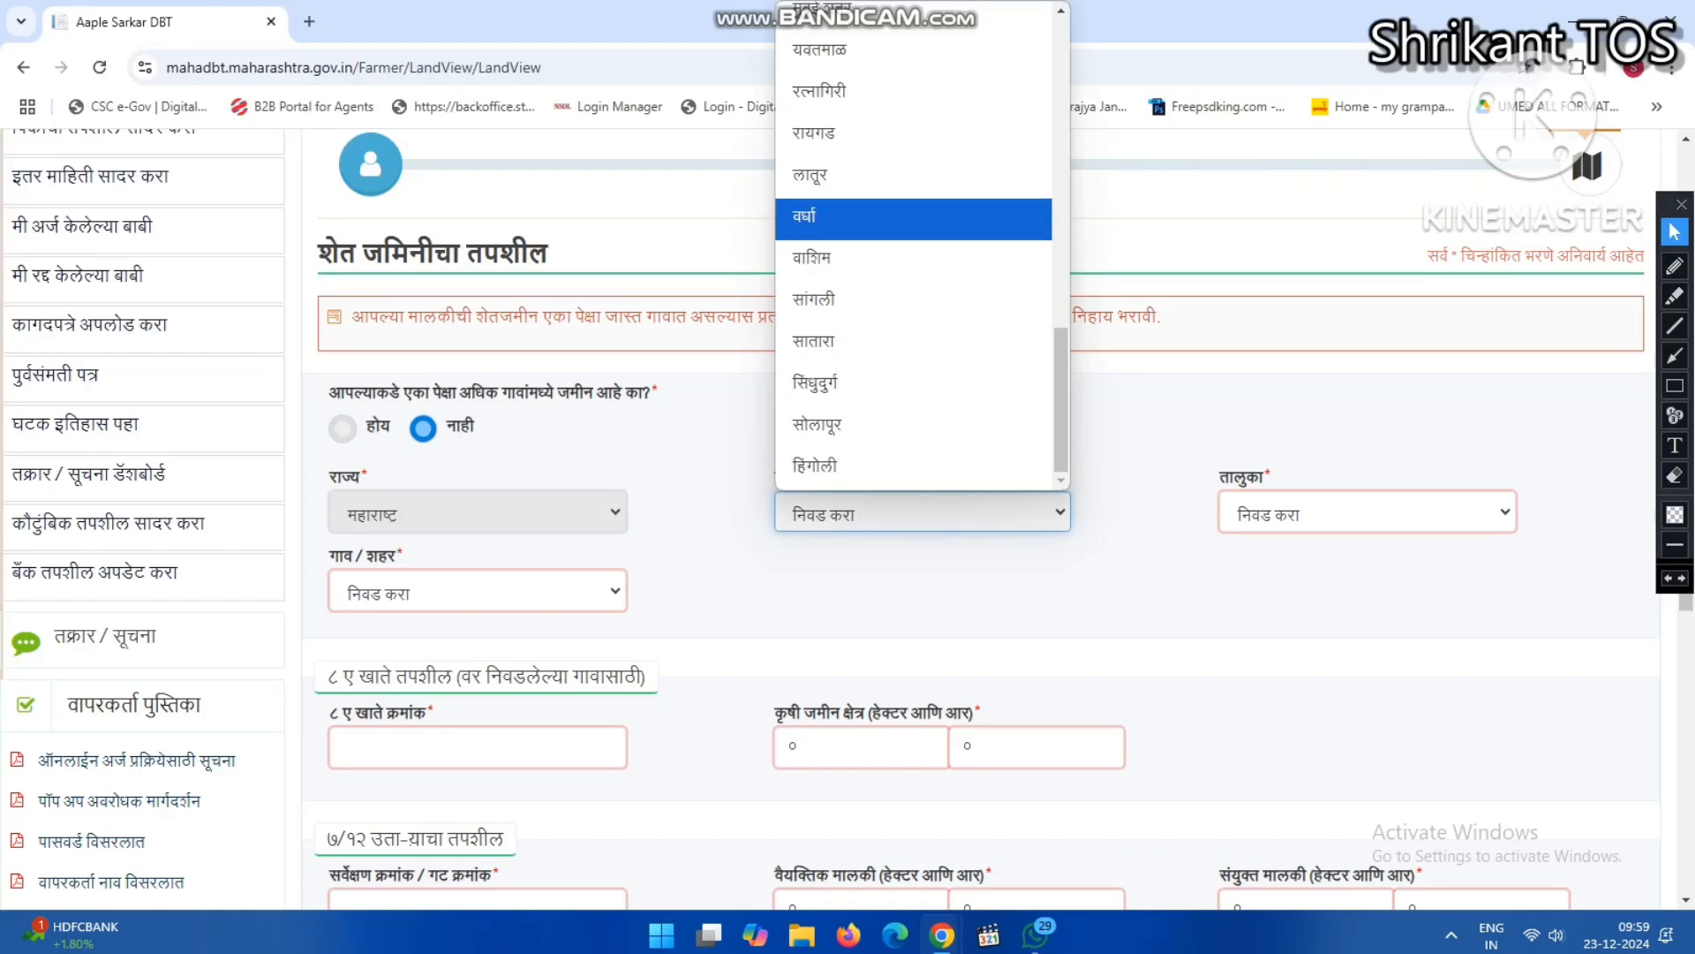
scroll(914, 216, "up", 3)
scroll(914, 393, "up", 6)
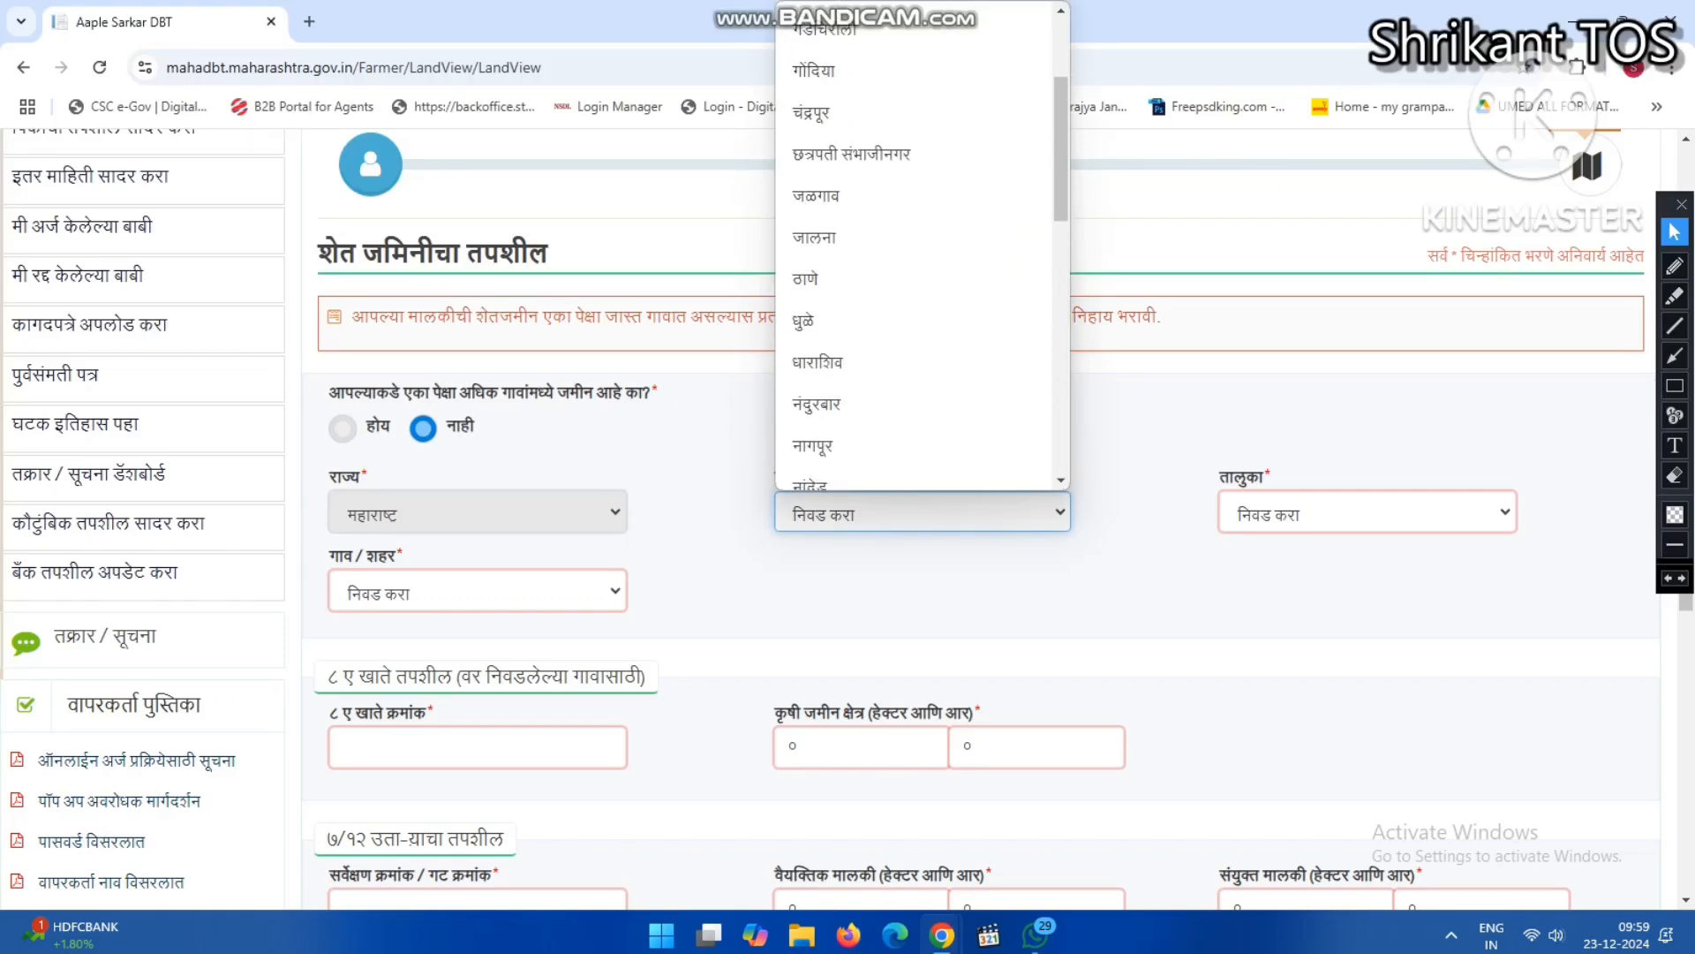
left_click(914, 274)
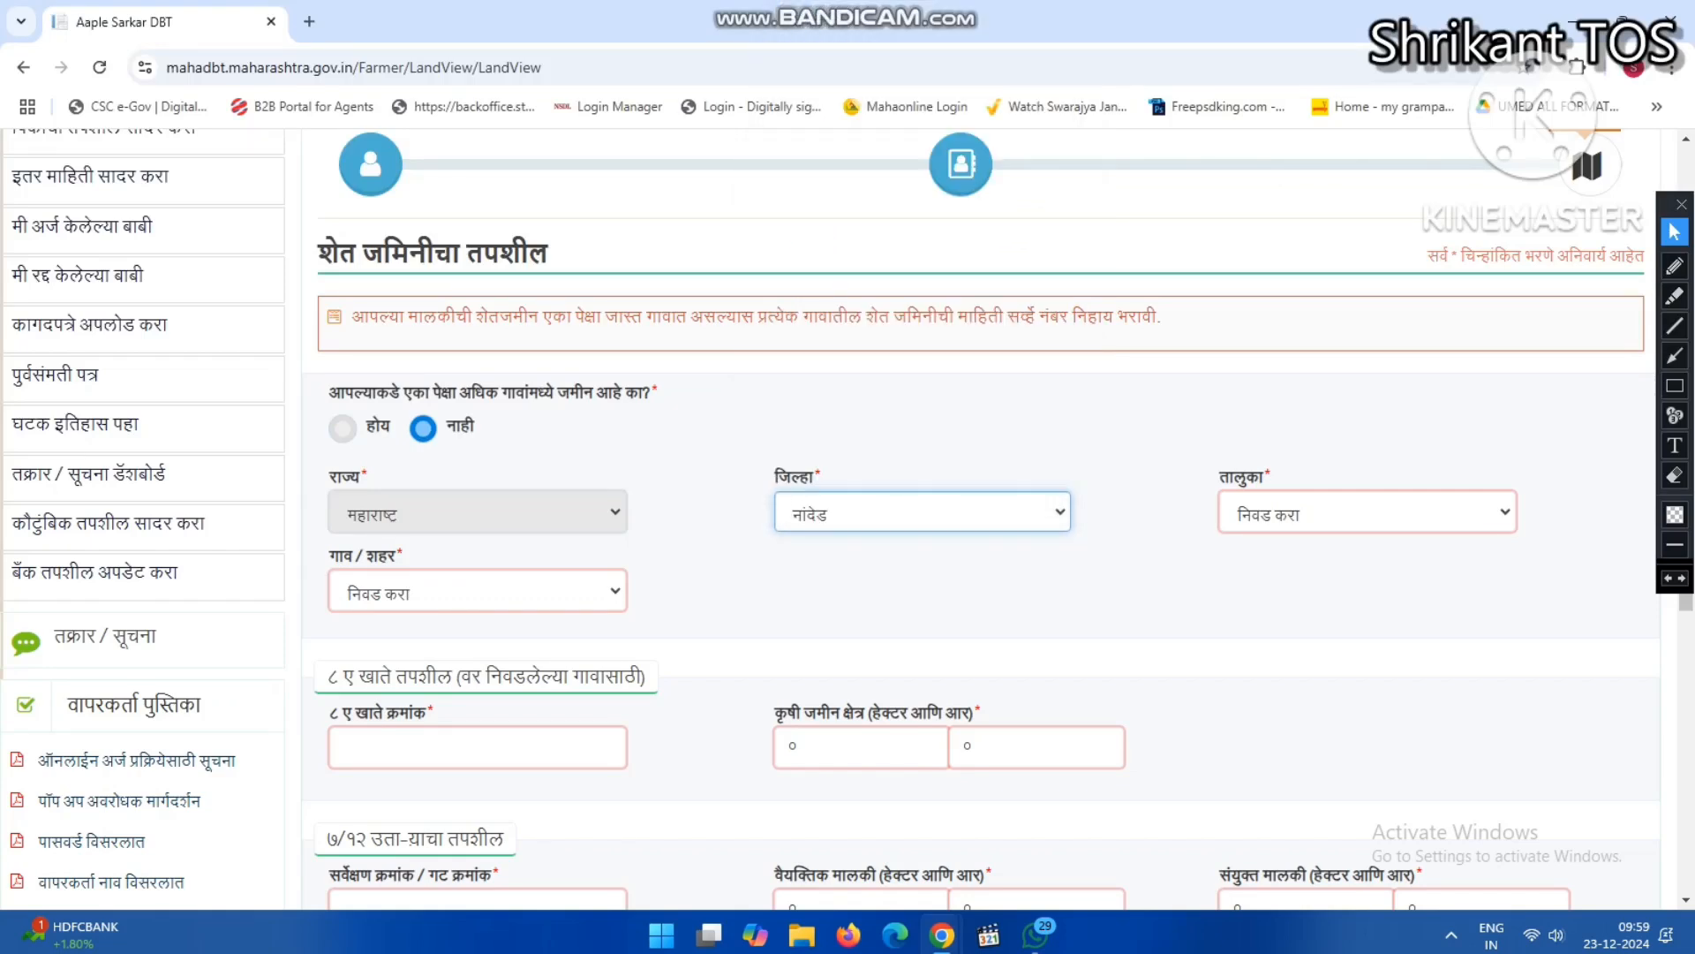
left_click(1367, 512)
left_click(1280, 425)
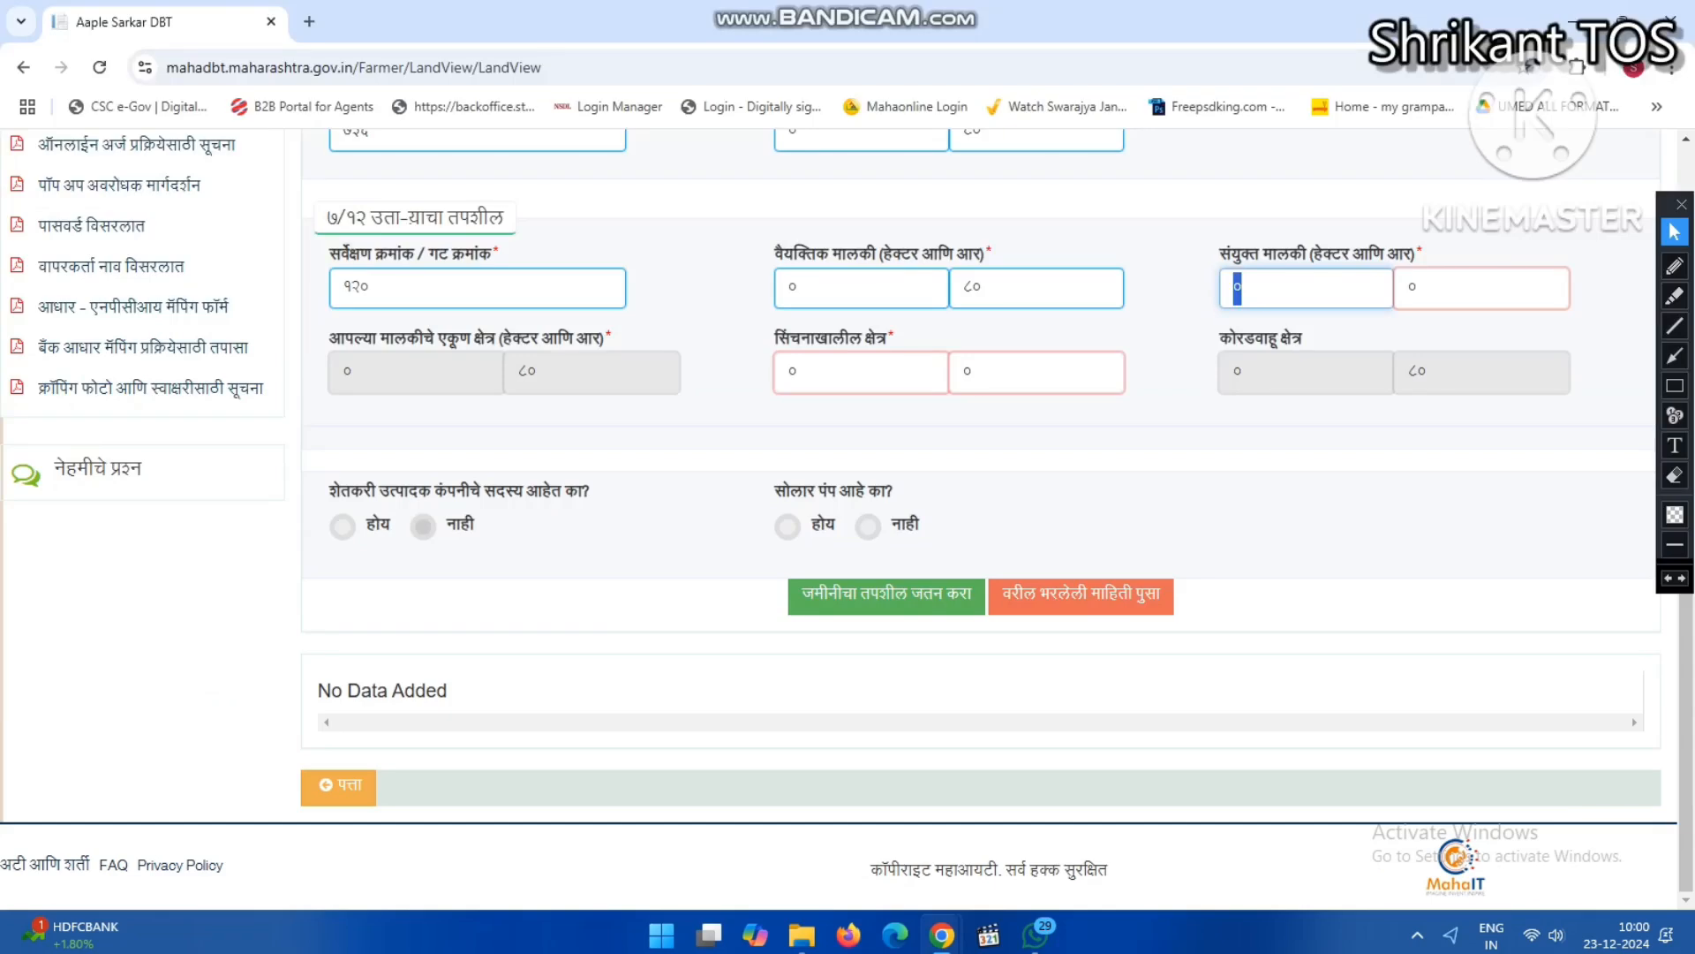
left_click(423, 526)
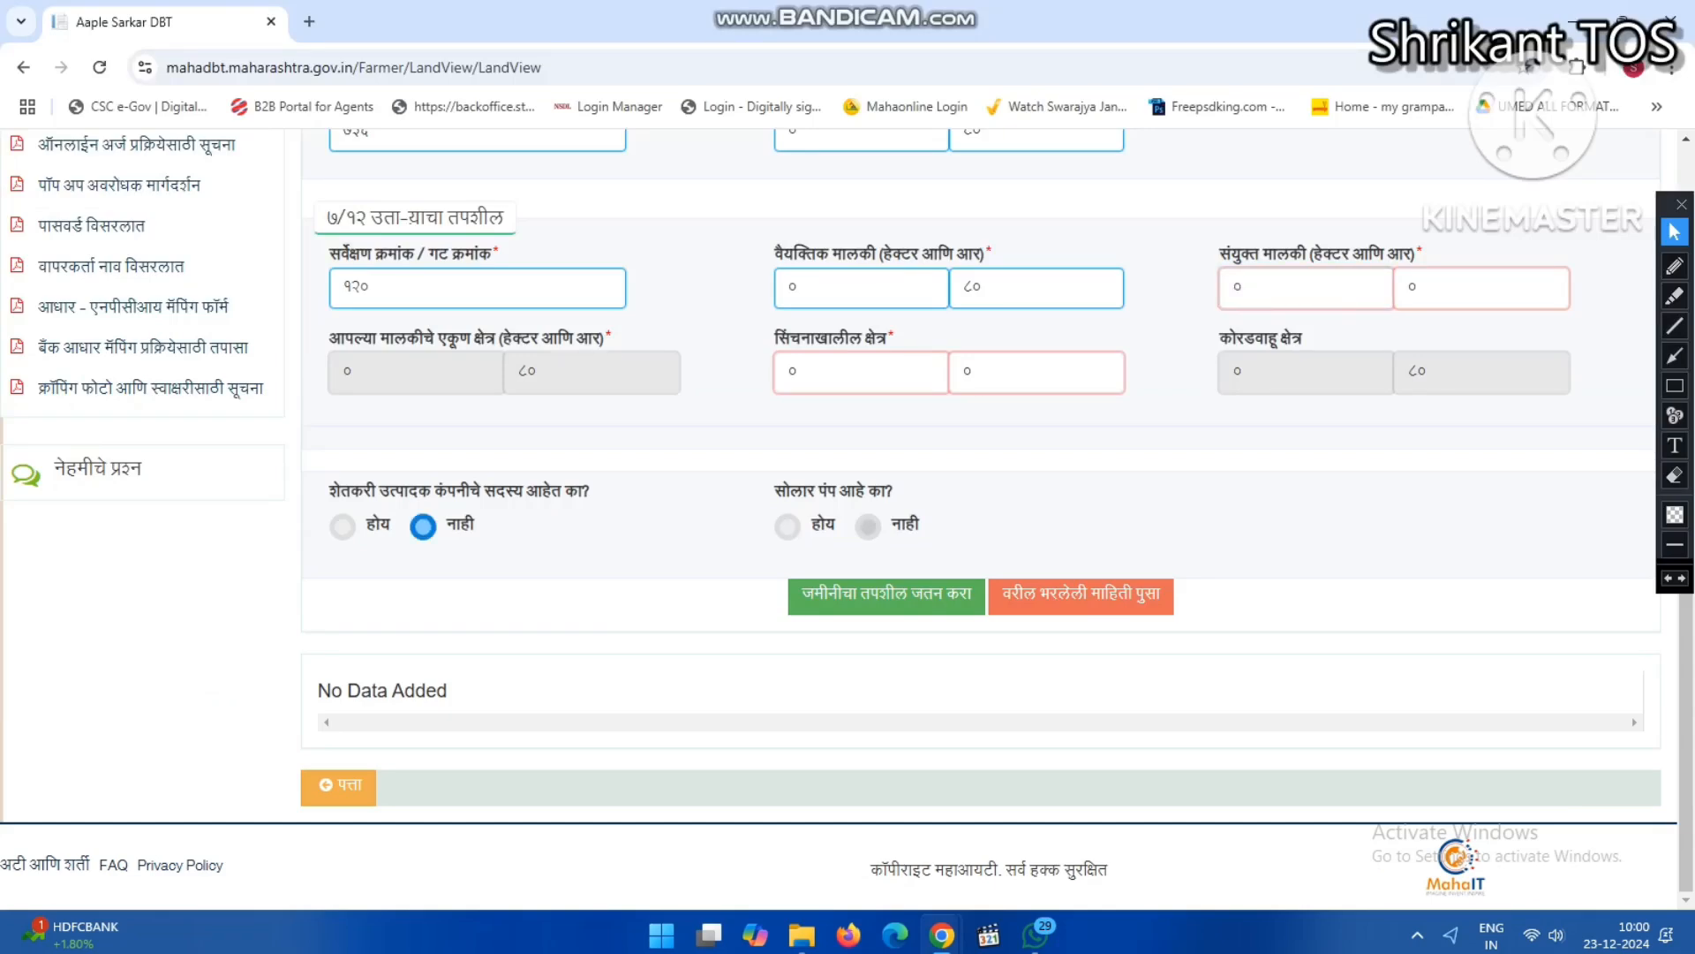
Save the land details, accept the information-use declaration and continue to crop details
left_click(886, 594)
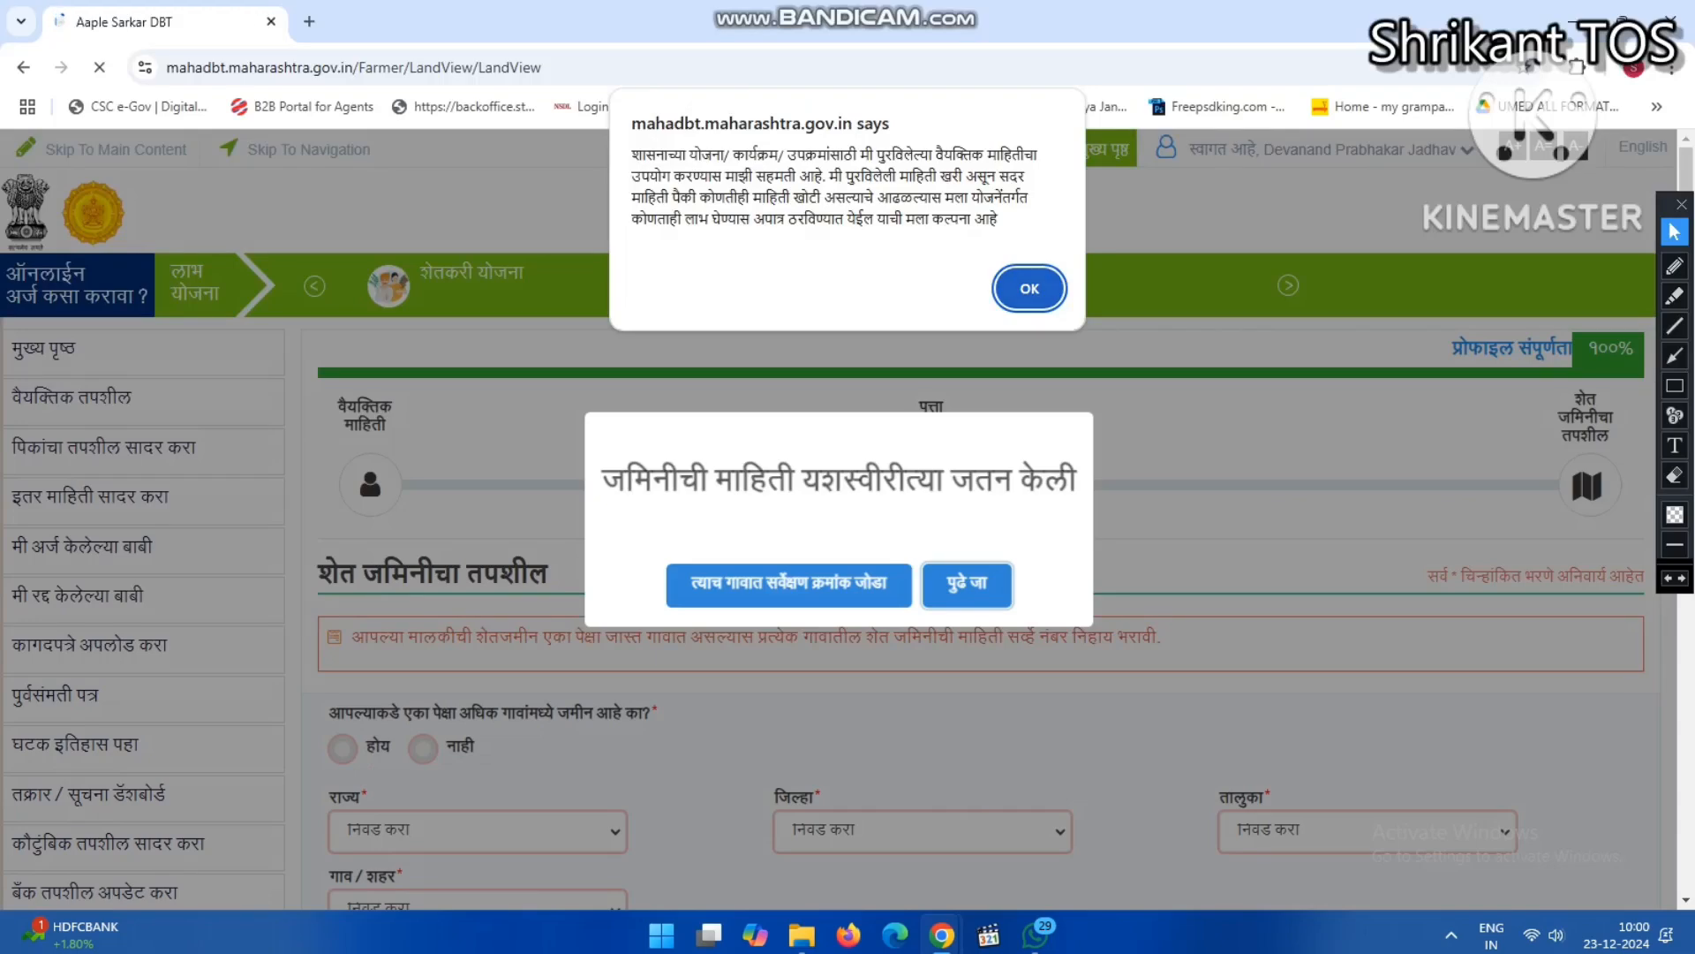
left_click(1030, 284)
left_click(966, 584)
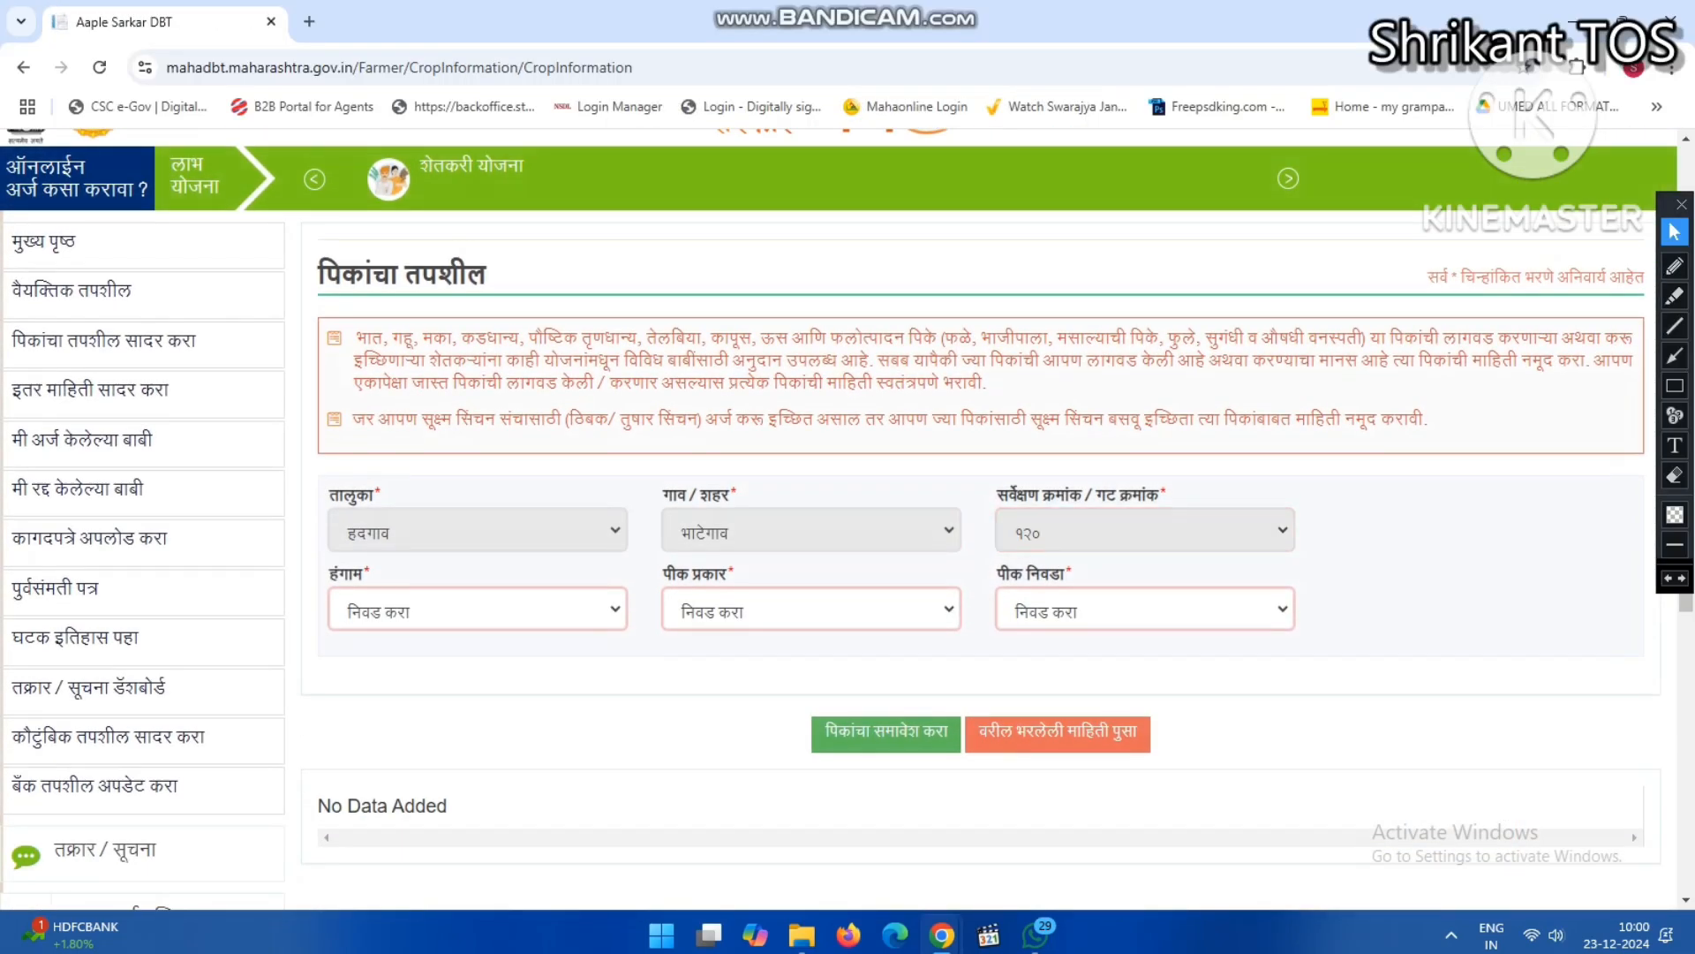
Add the हरभरा crop with season रबी and crop type अन्नधान्य पिके
left_click(477, 610)
left_click(476, 774)
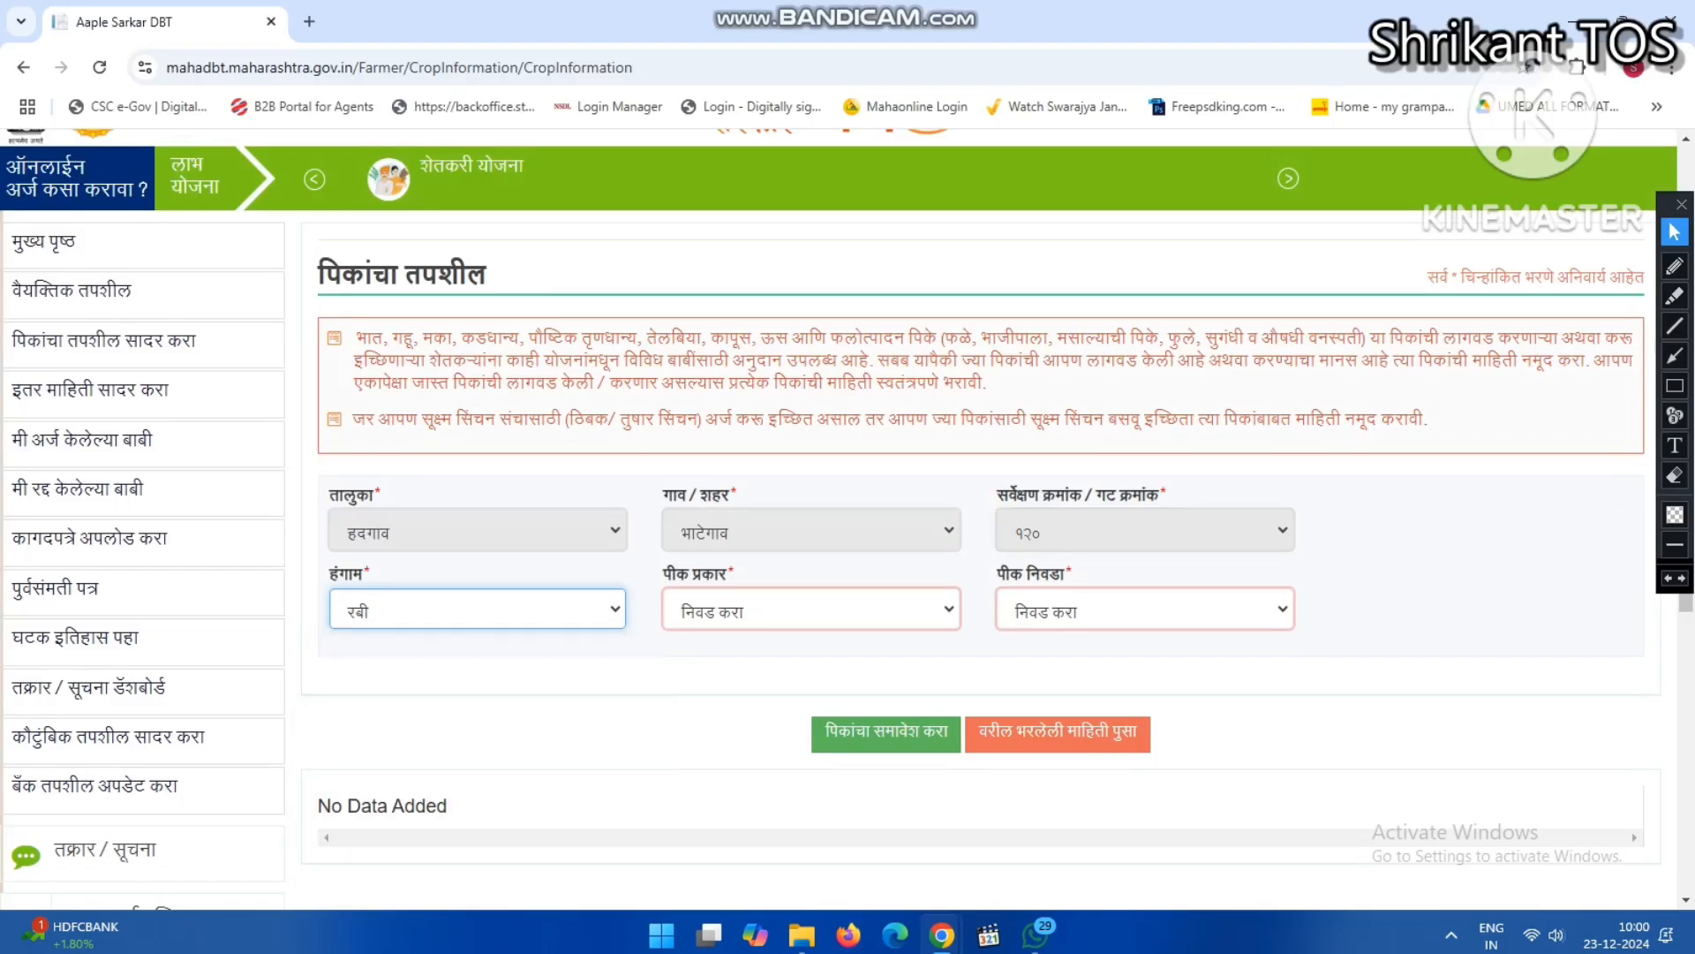
left_click(811, 609)
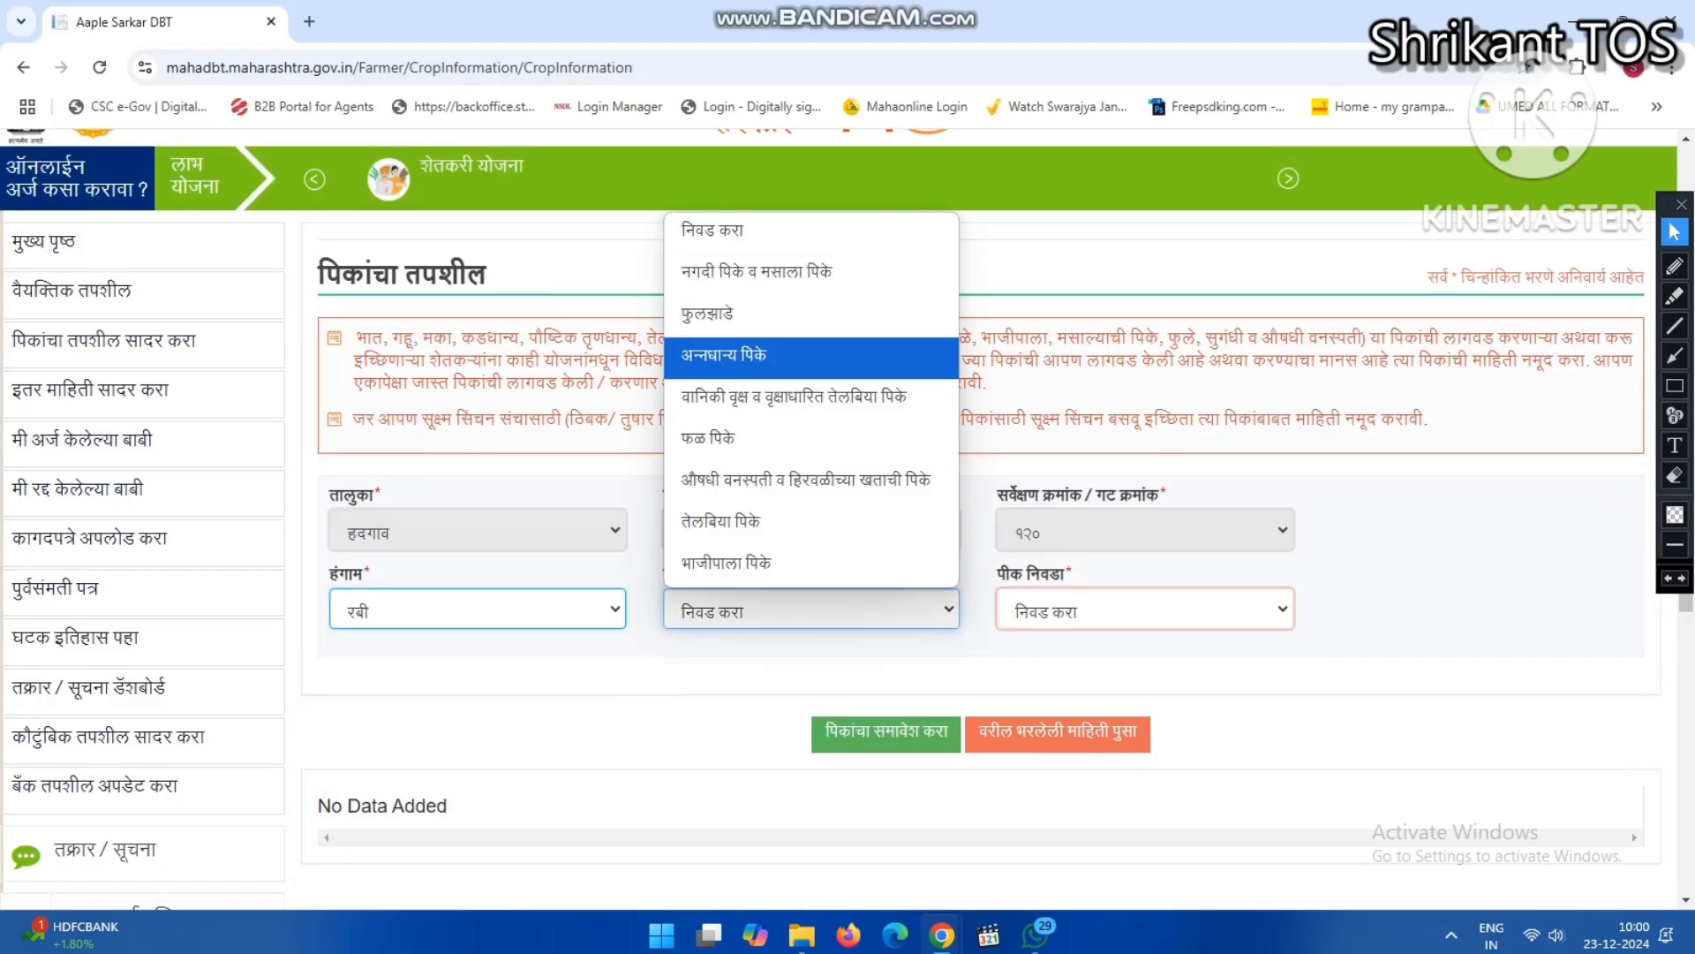
left_click(810, 354)
left_click(1144, 609)
scroll(1136, 274, "down", 1)
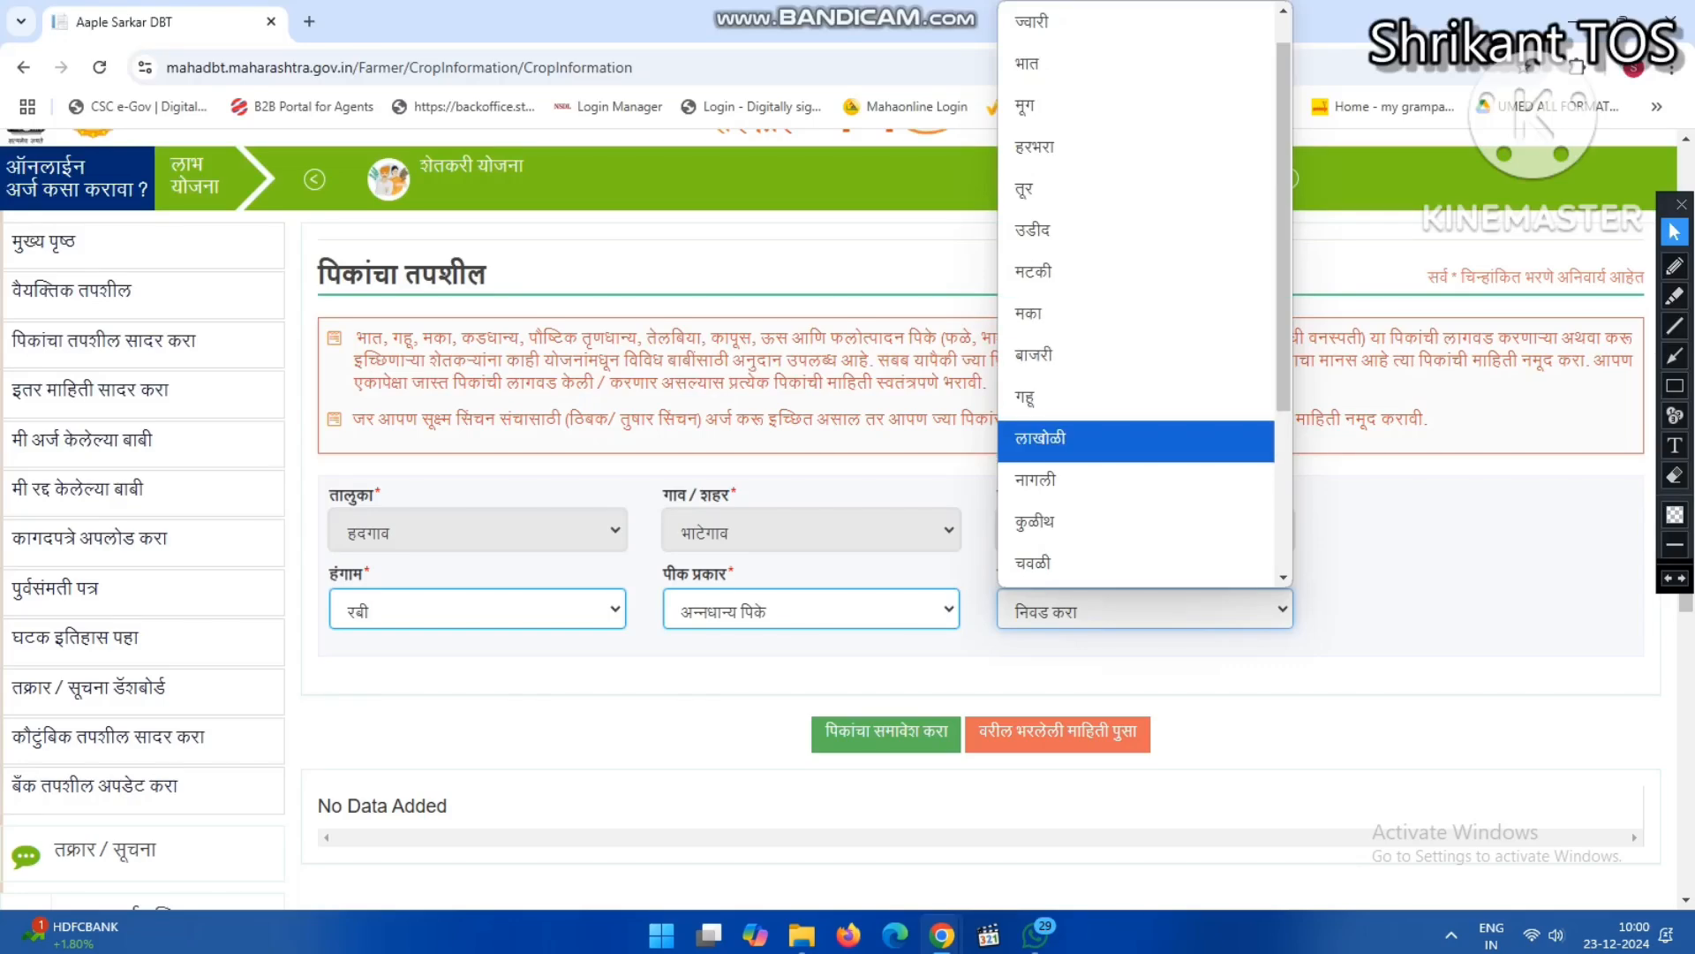
left_click(1050, 146)
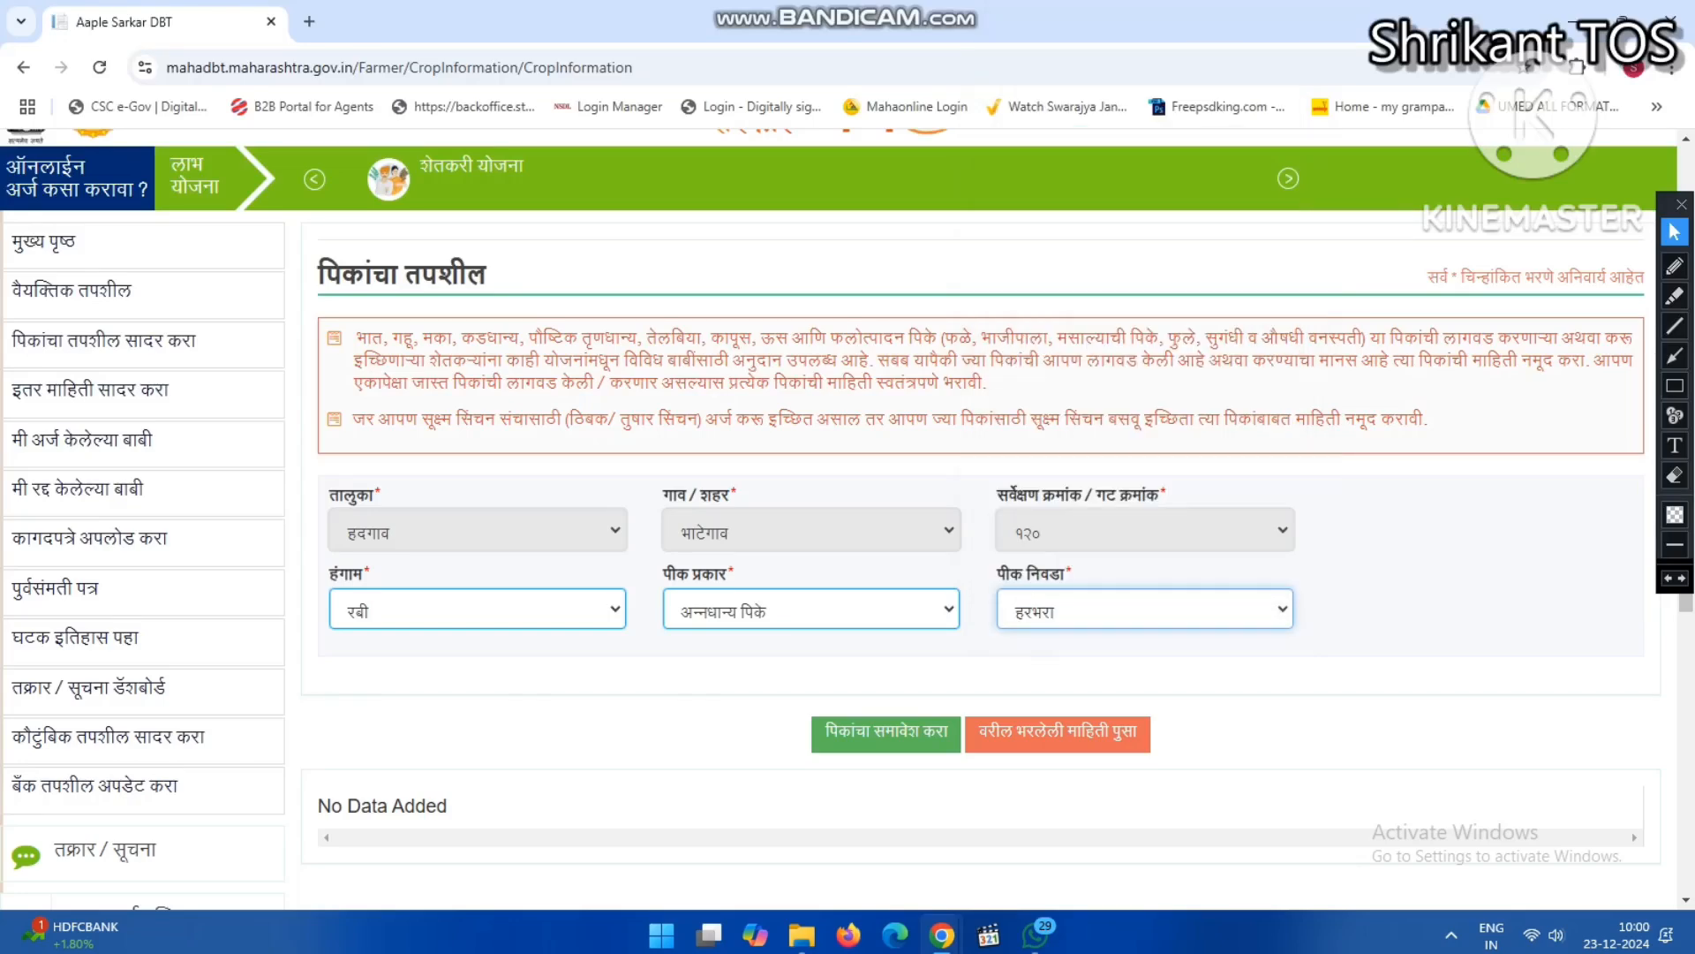
left_click(885, 733)
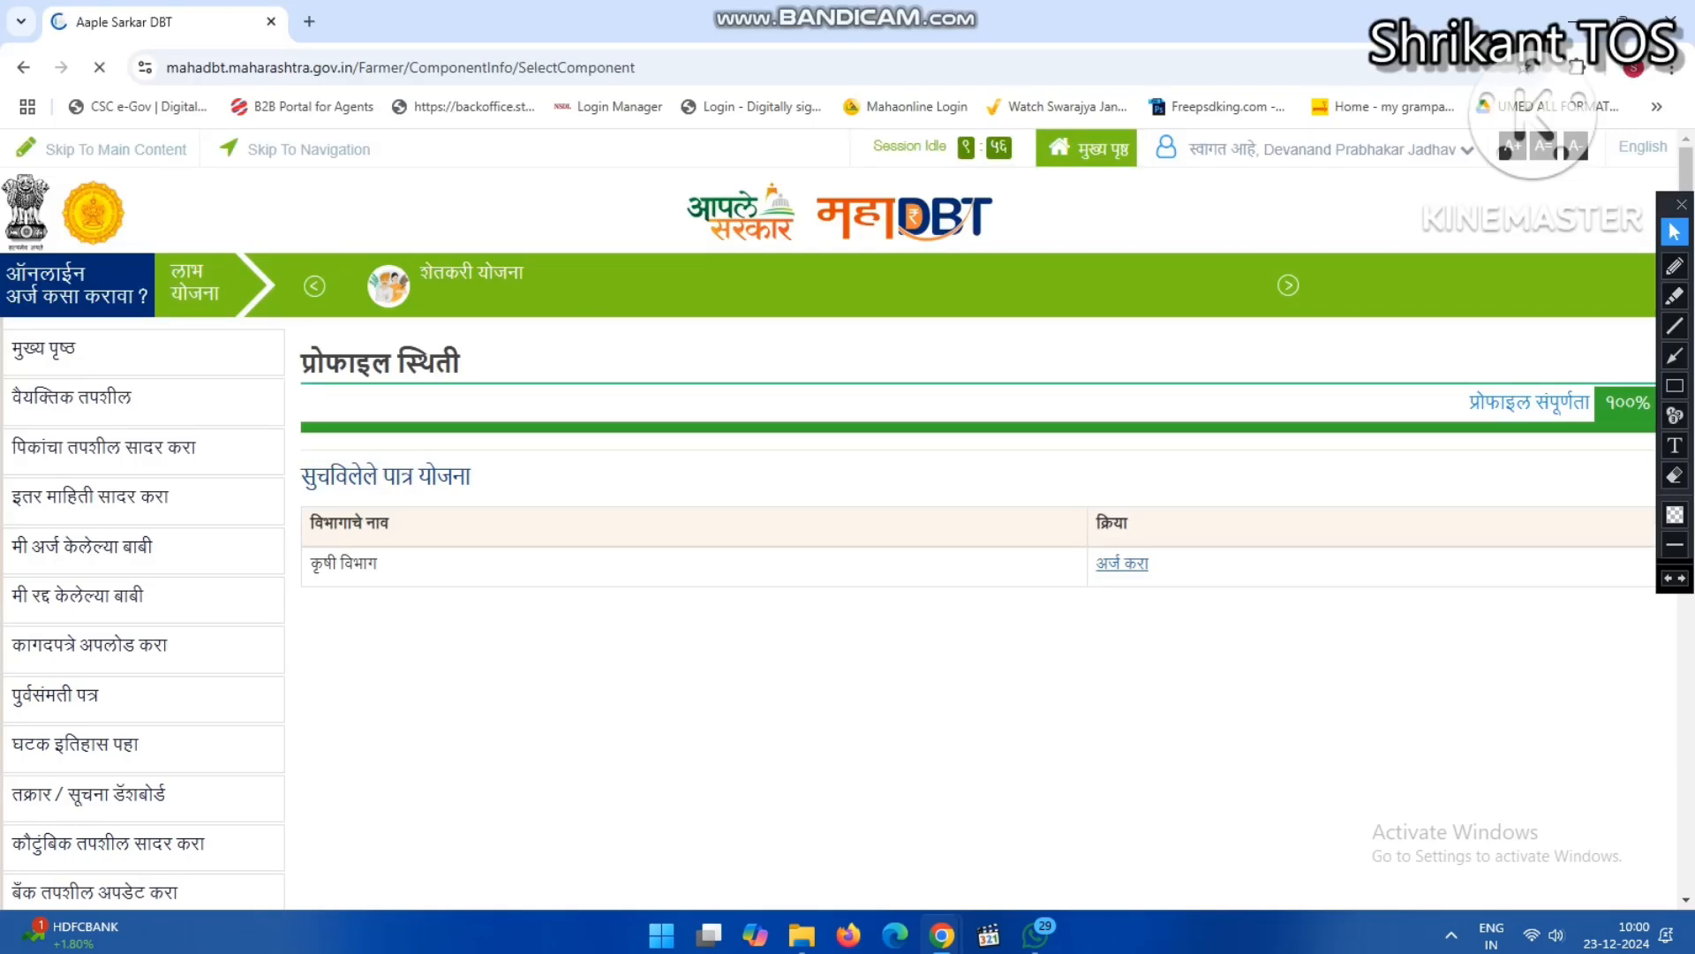
Scroll the component list and choose बाबी निवडा in the सिंचन साधने व सुविधा row
scroll(1042, 570, "down", 3)
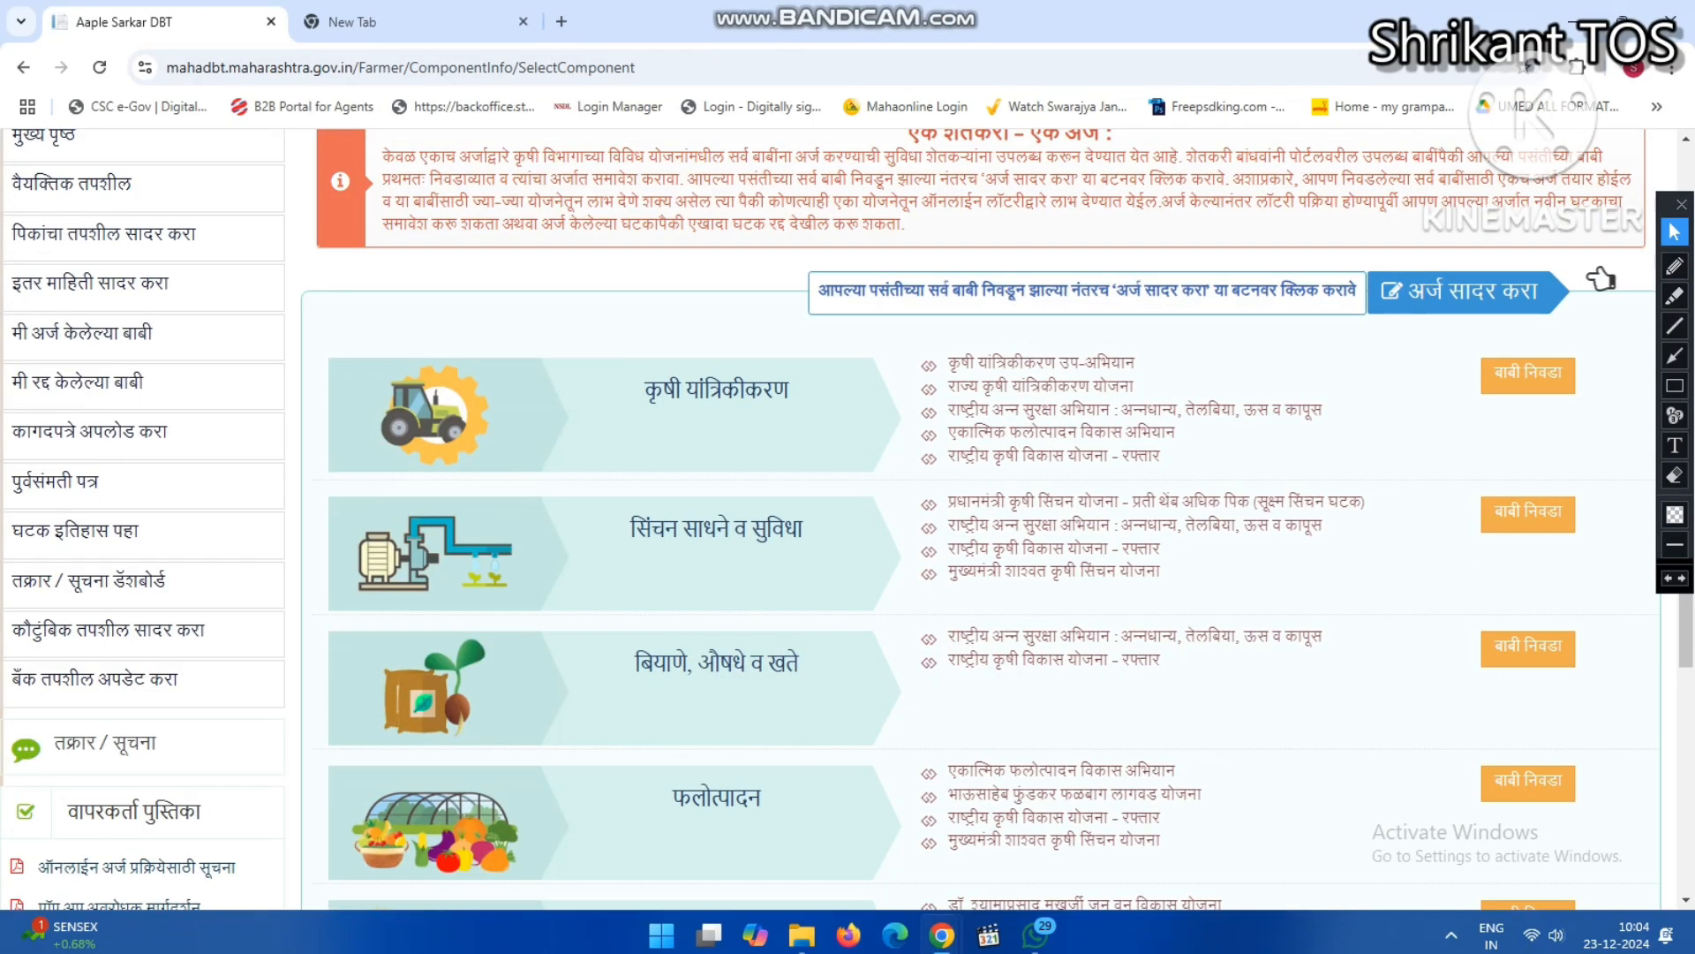
scroll(1607, 173, "down", 3)
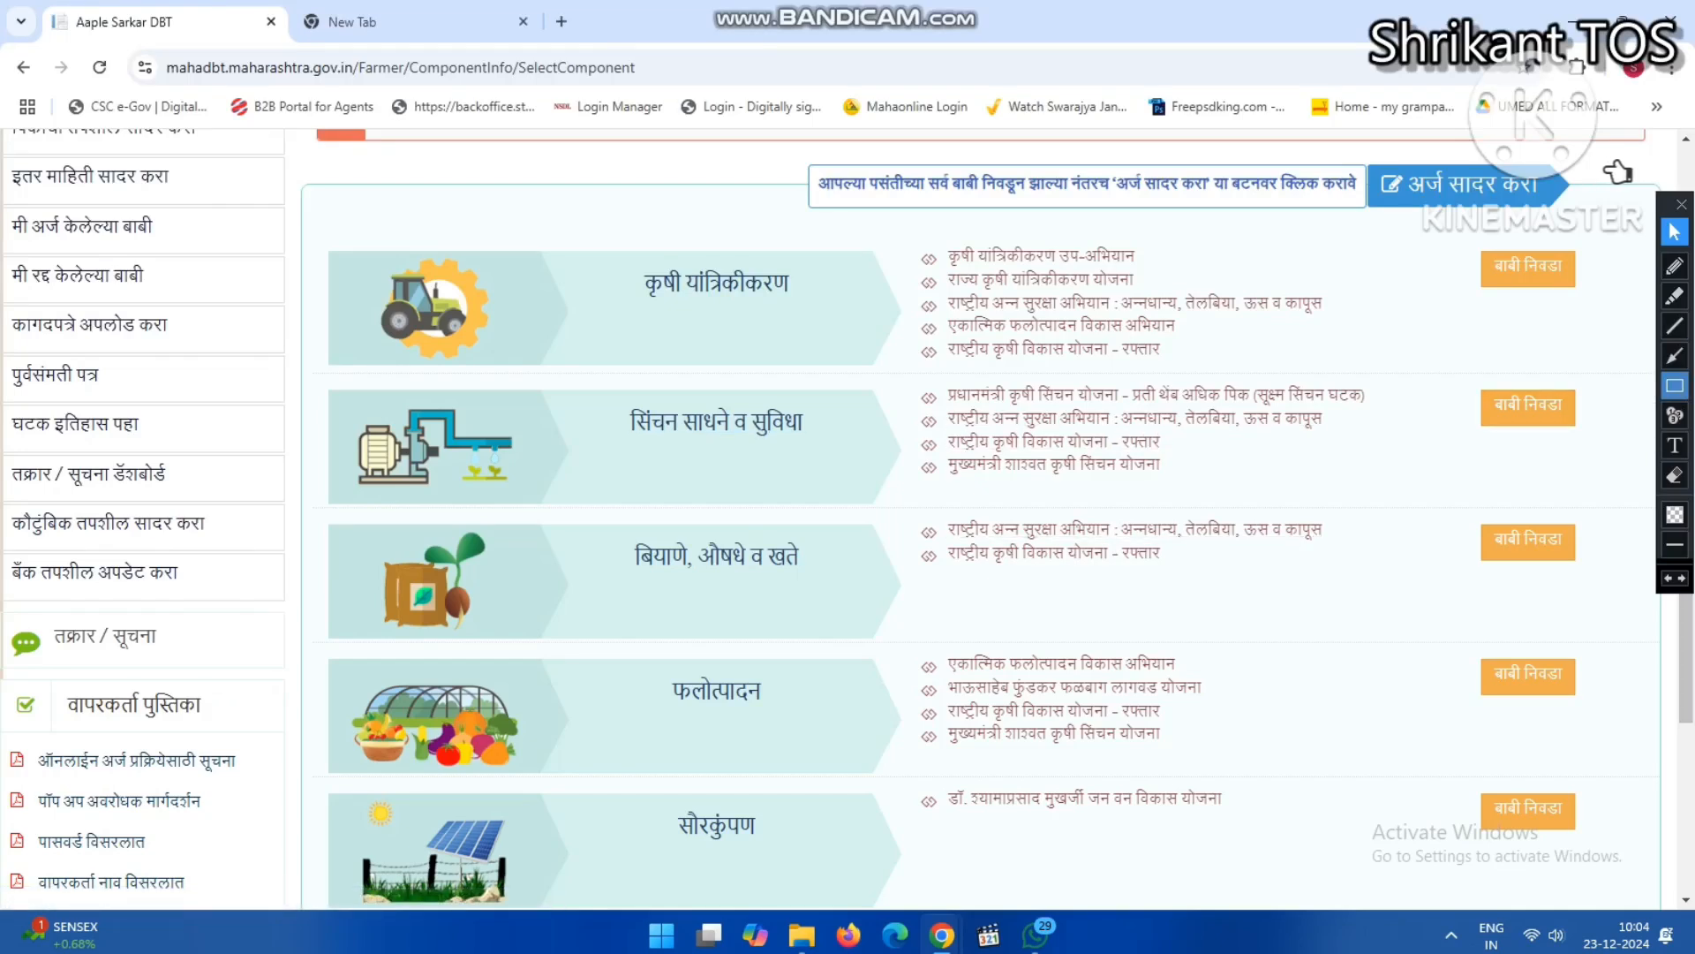
left_click(1675, 386)
left_click_drag(1461, 384, 1581, 434)
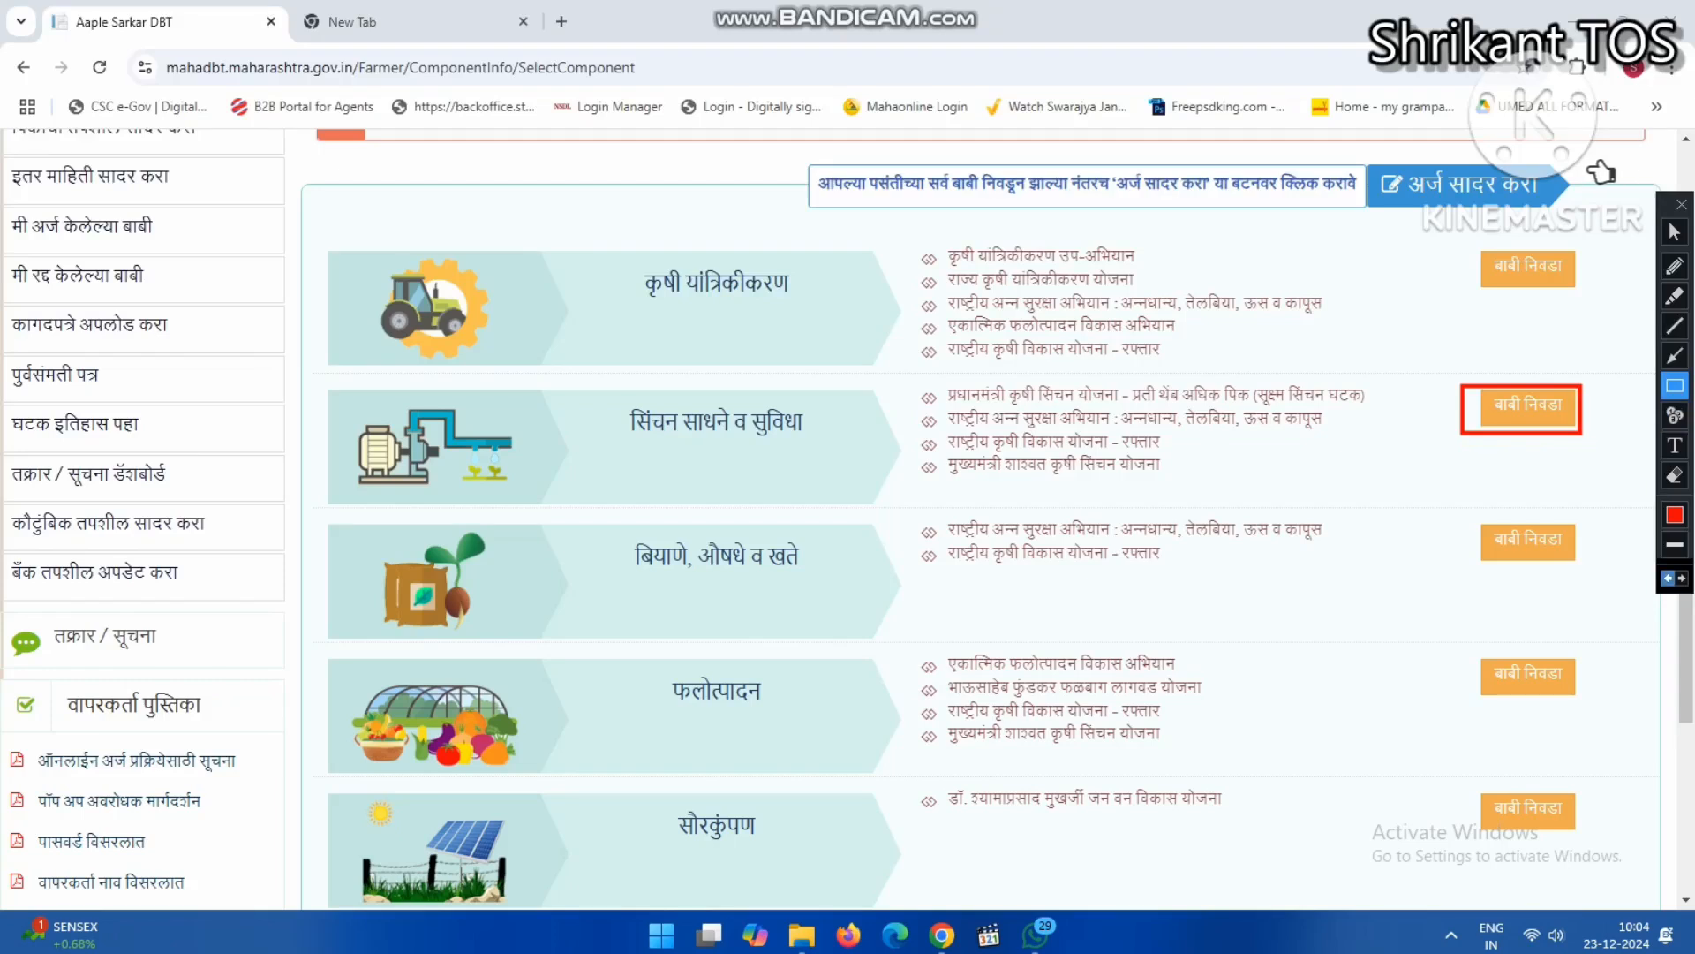
left_click(1668, 578)
left_click(1675, 231)
left_click(1528, 407)
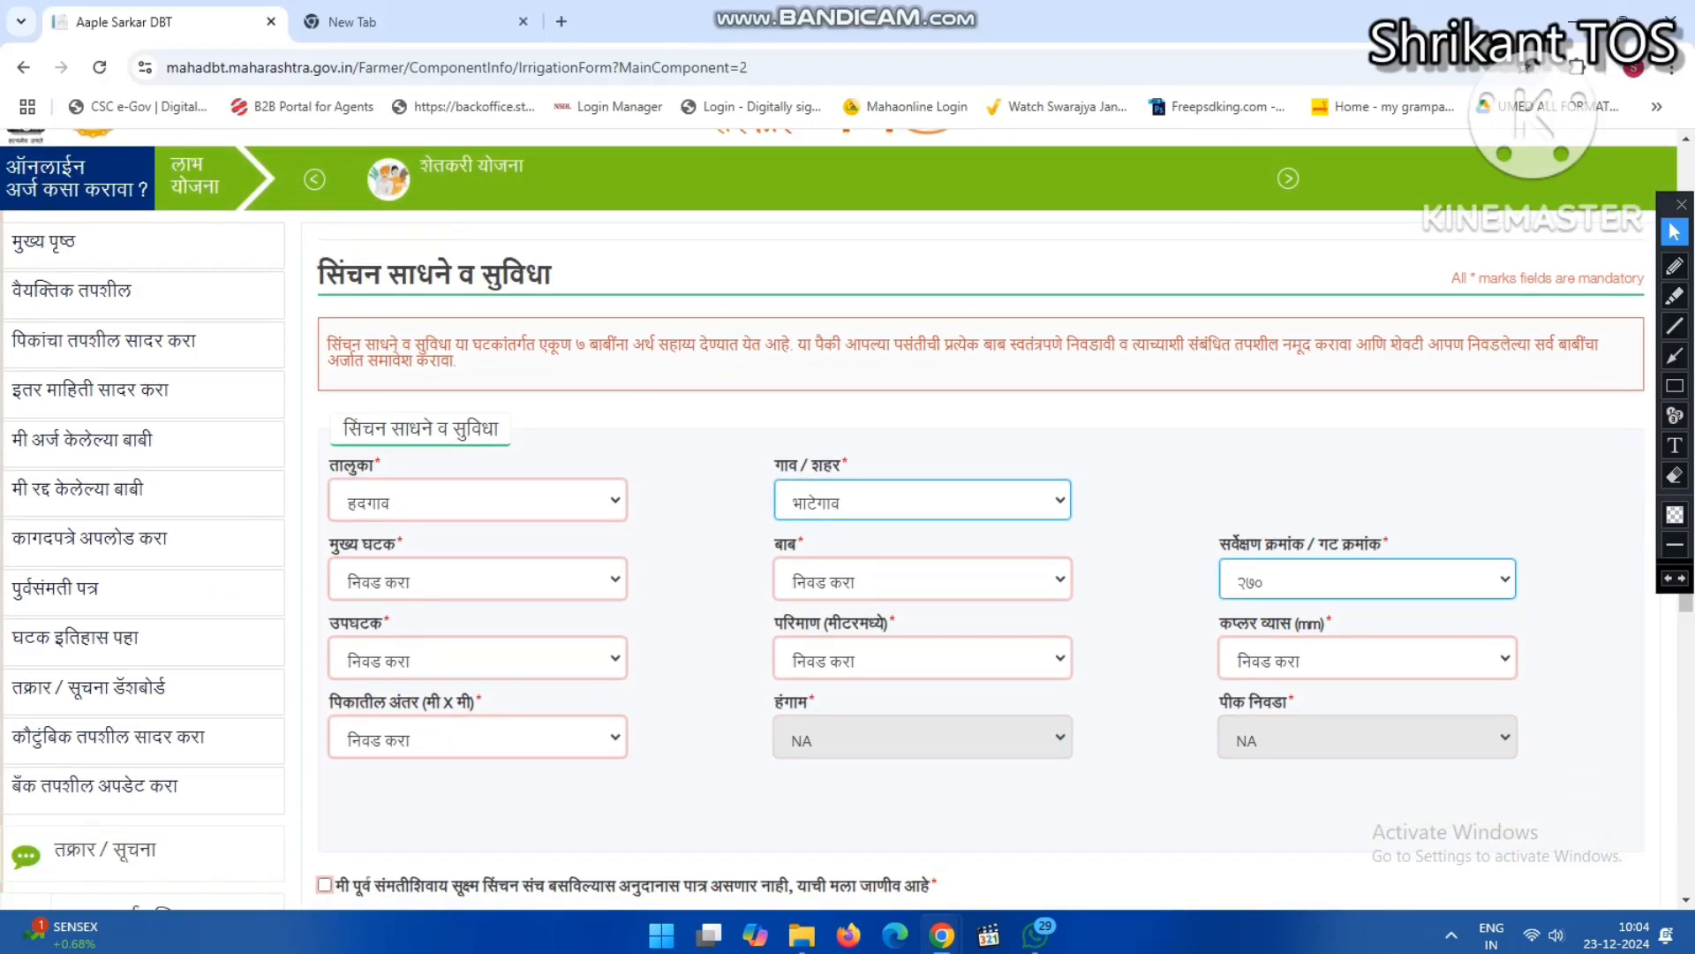
Set the main component to सिंचन साधणे आणि सुविधा and the item to पाईप्स
left_click(477, 580)
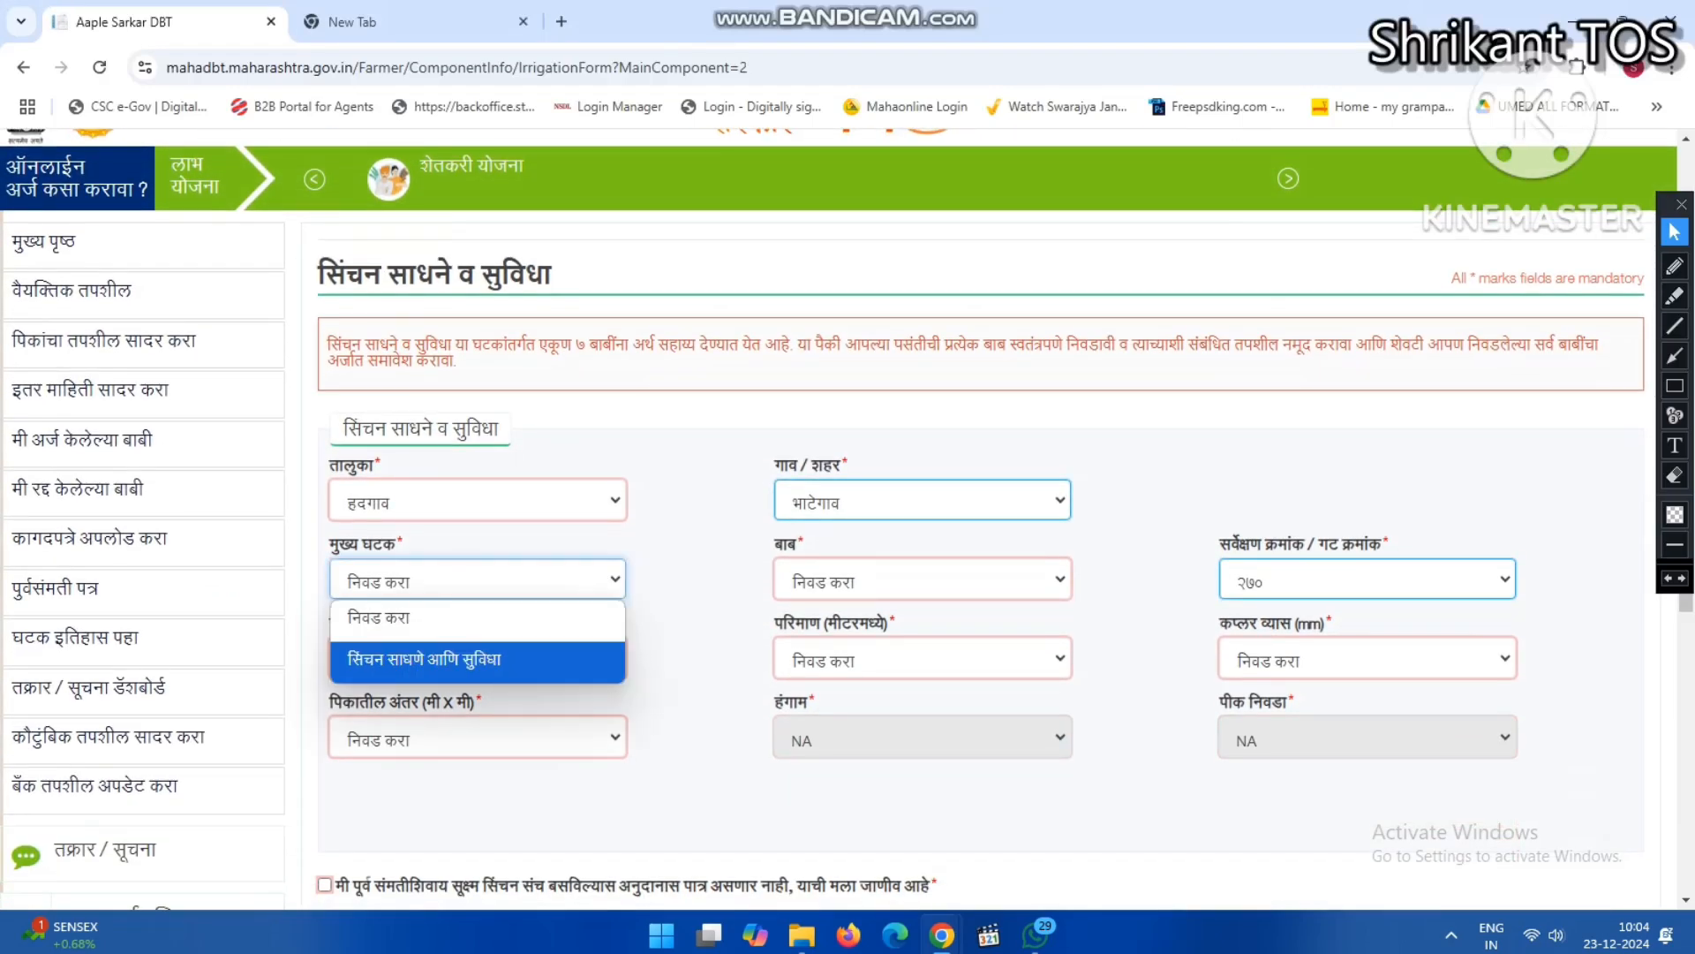
left_click(477, 661)
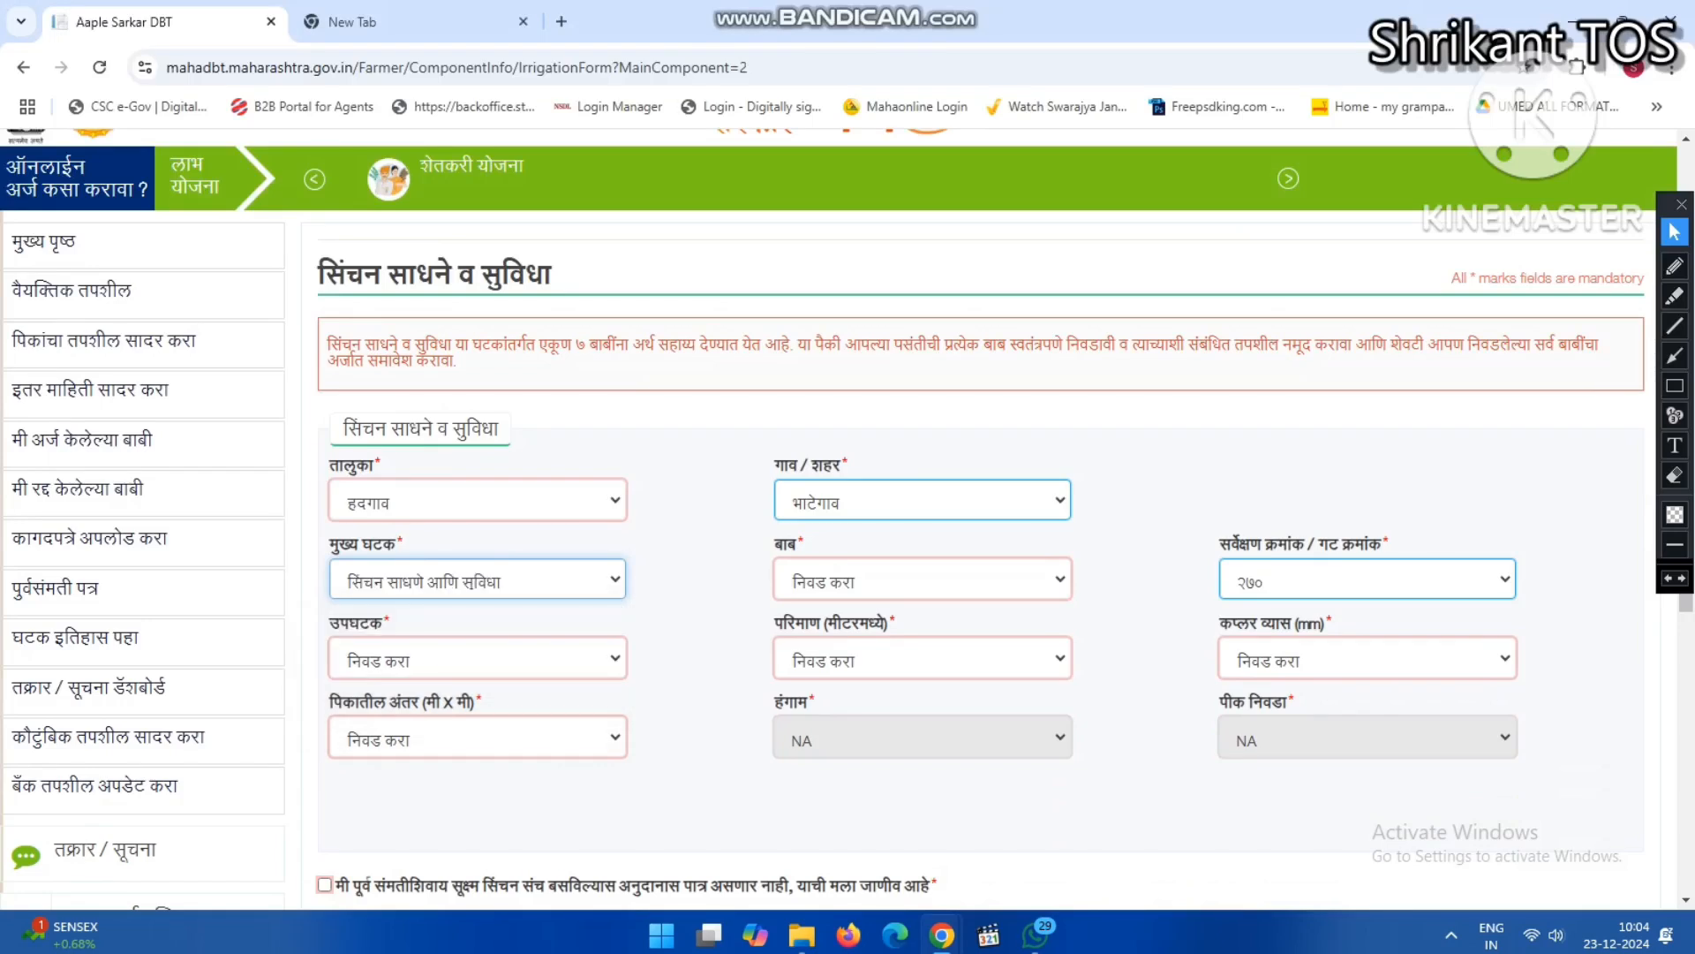
left_click(923, 579)
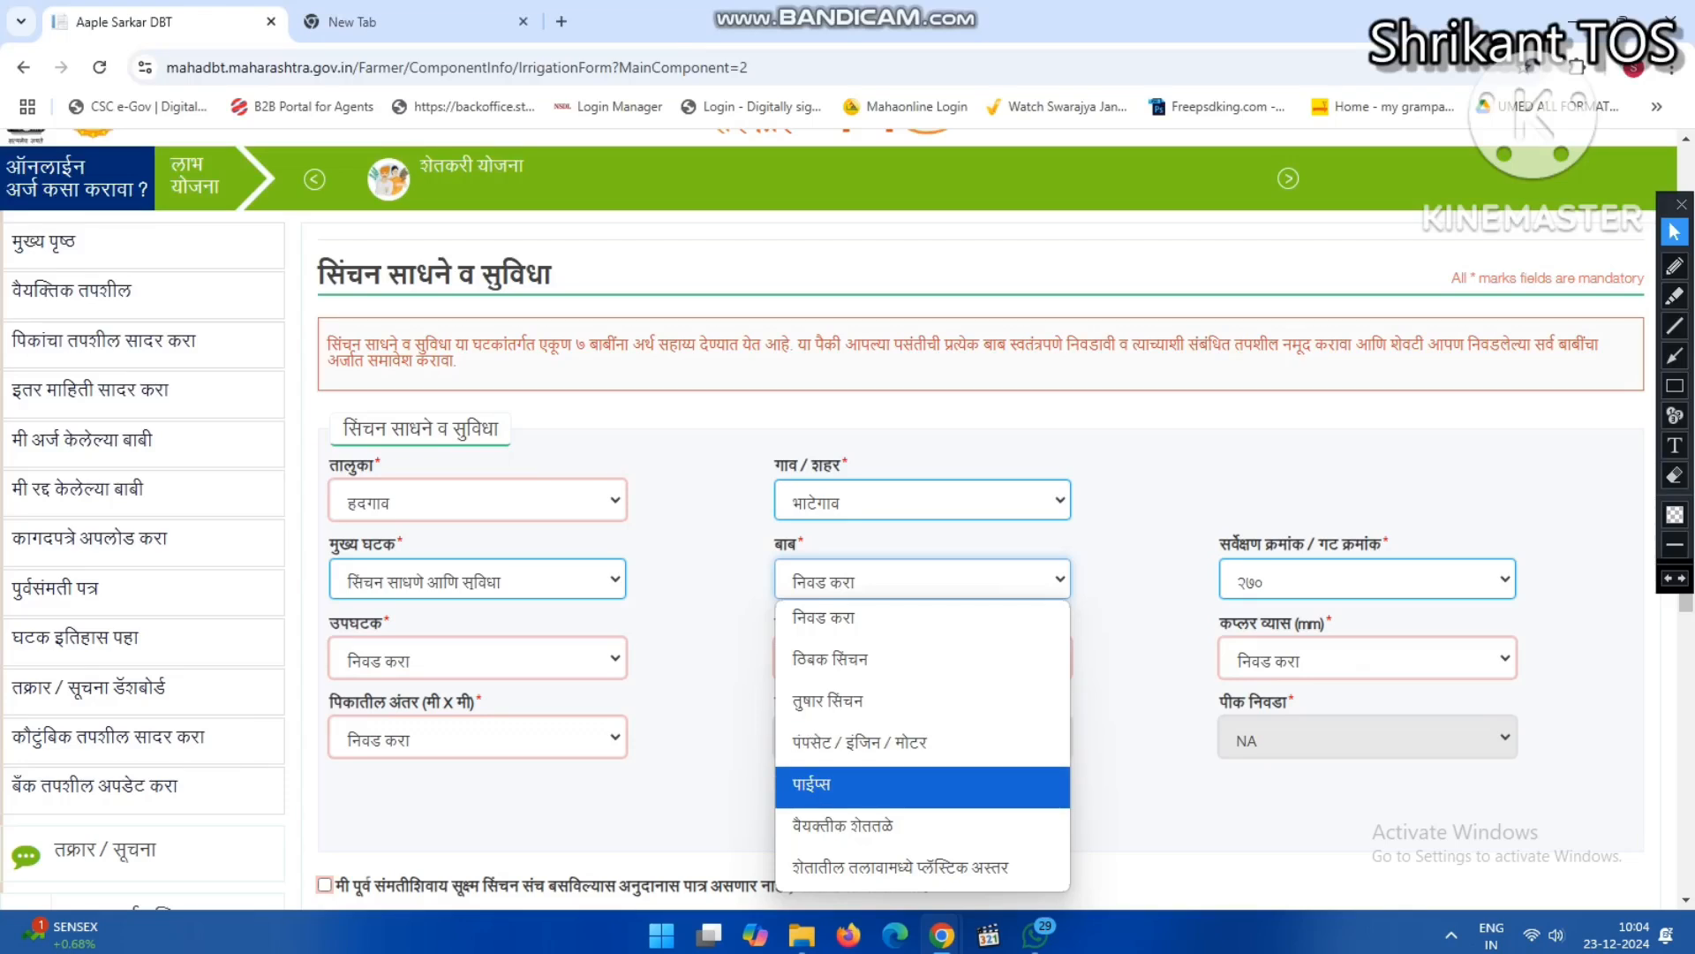
left_click(883, 785)
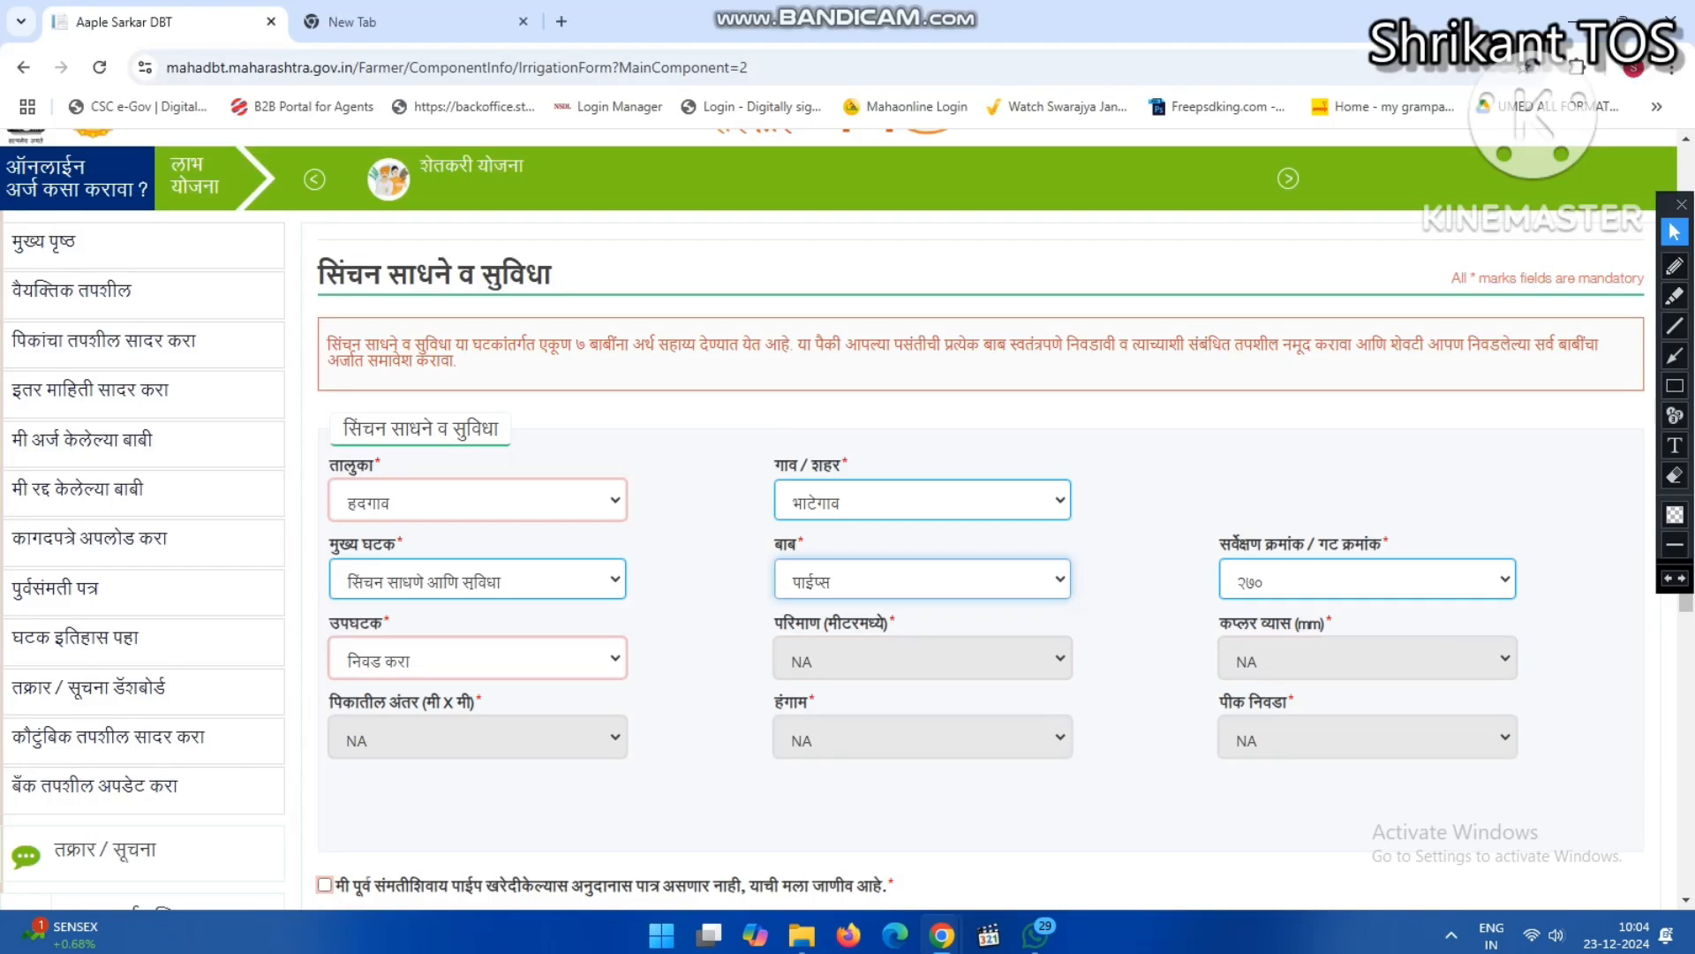
Choose sub-component पीव्हीसी पाईप and enter a 428 m pipe length after 600 is rejected
left_click(478, 659)
key("Down")
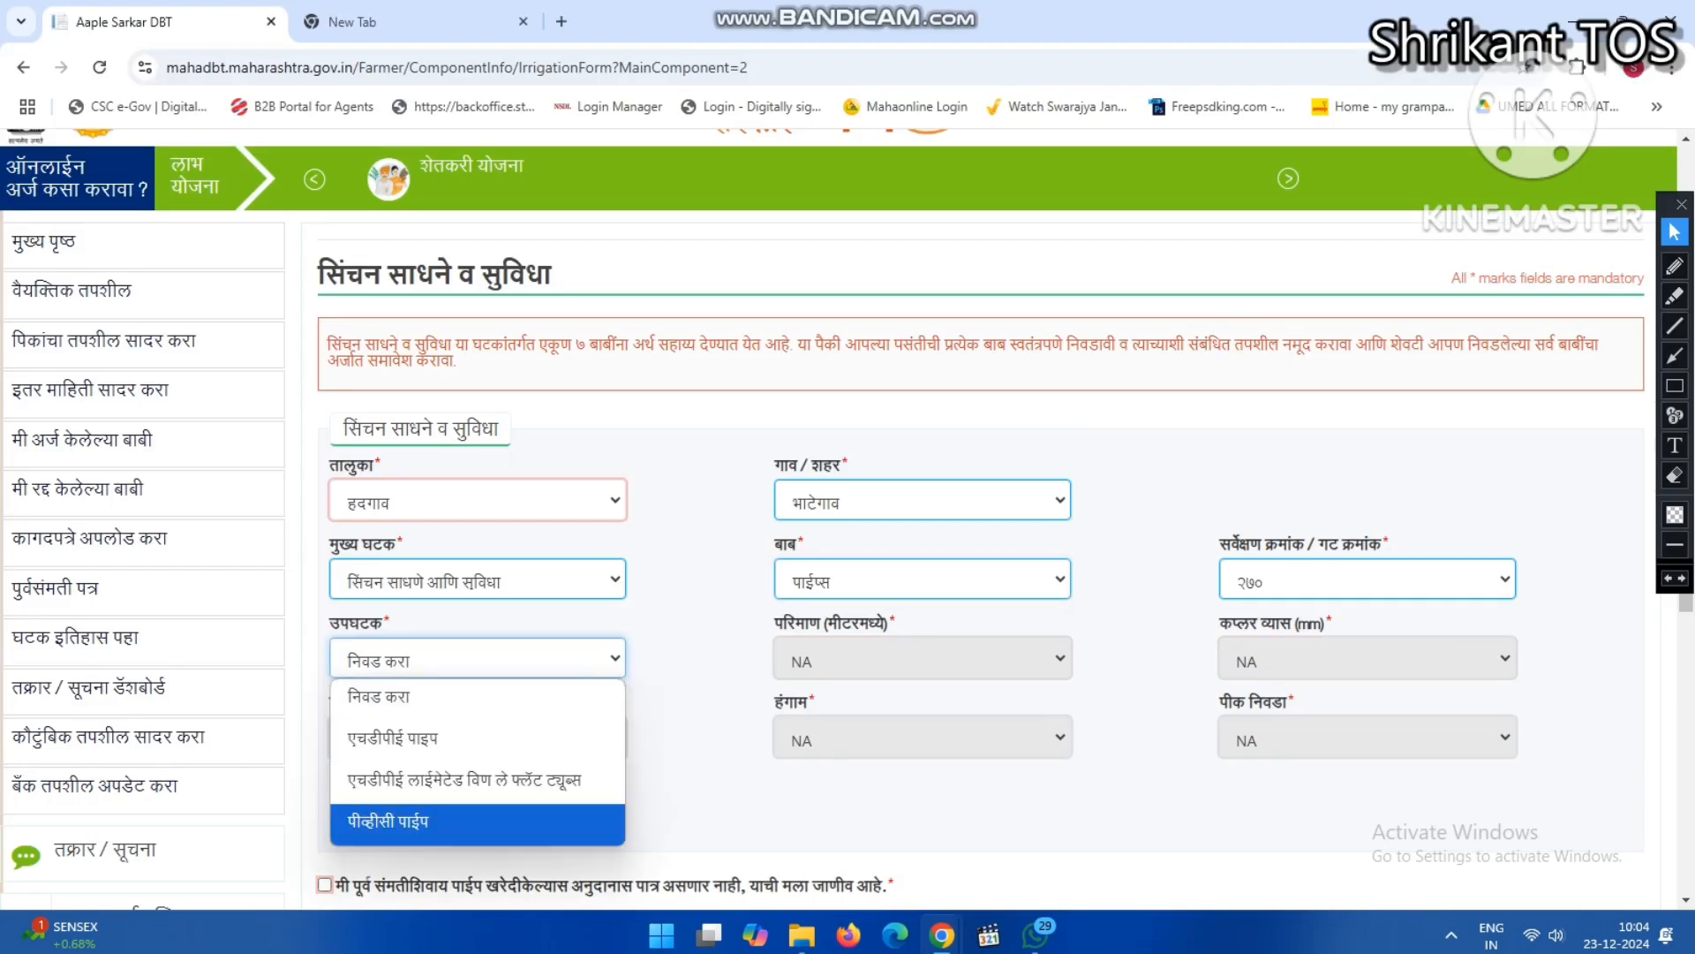
key("Return")
left_click(922, 658)
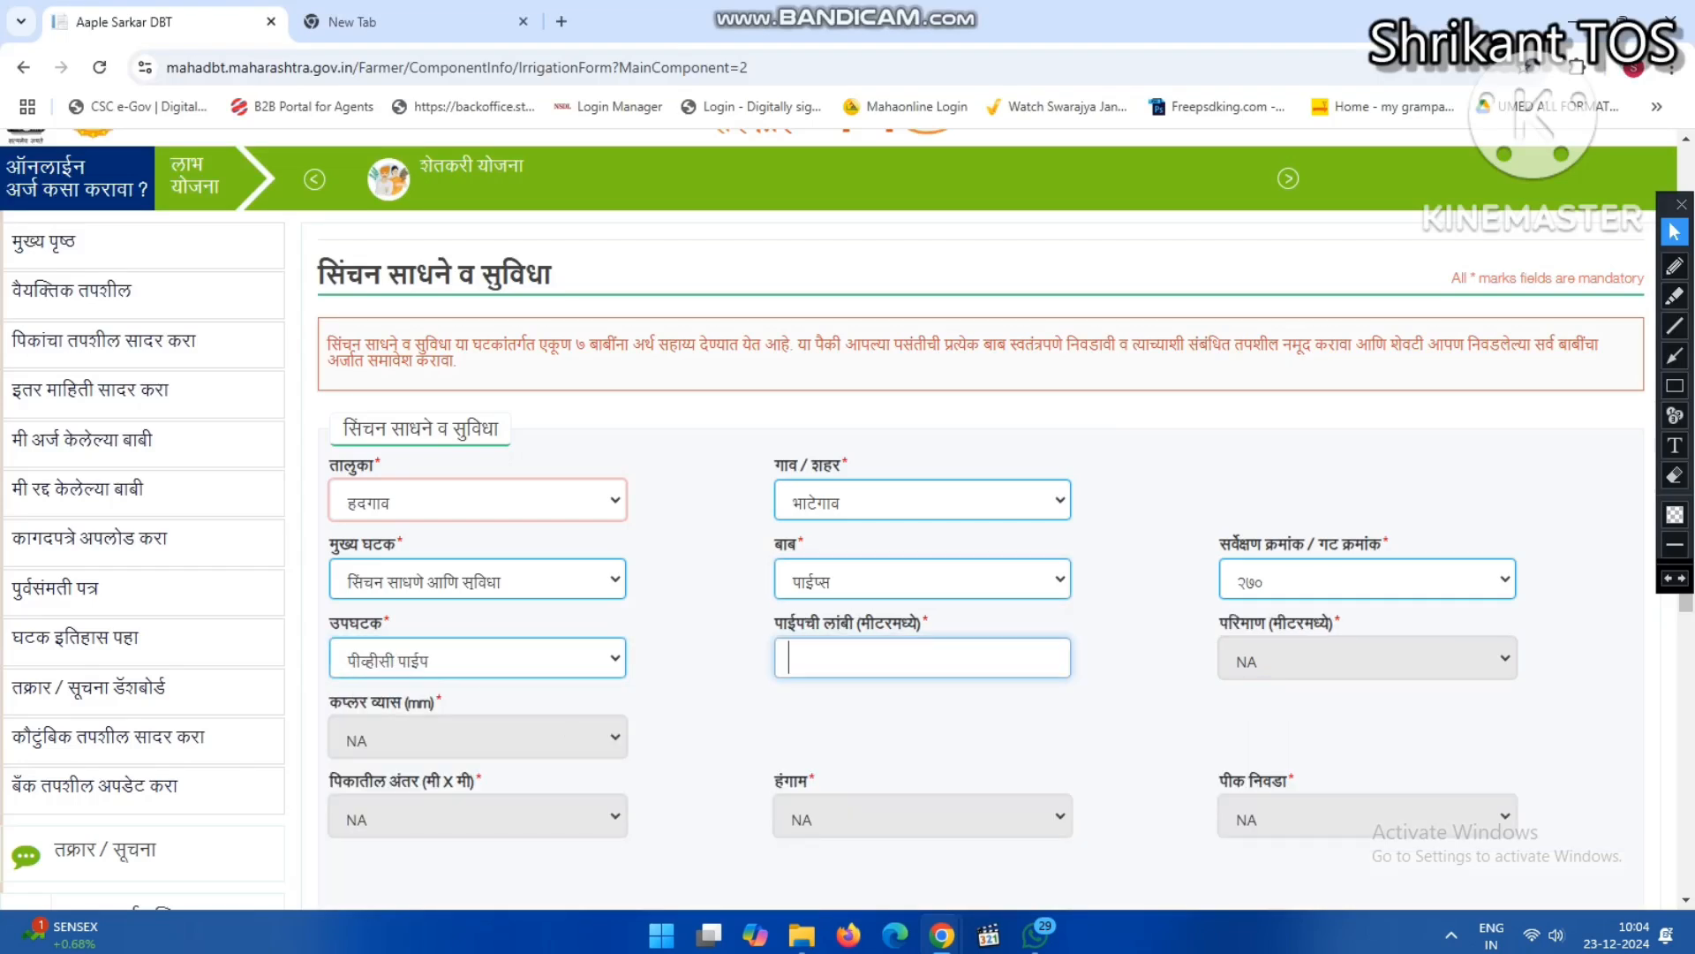
type("६००")
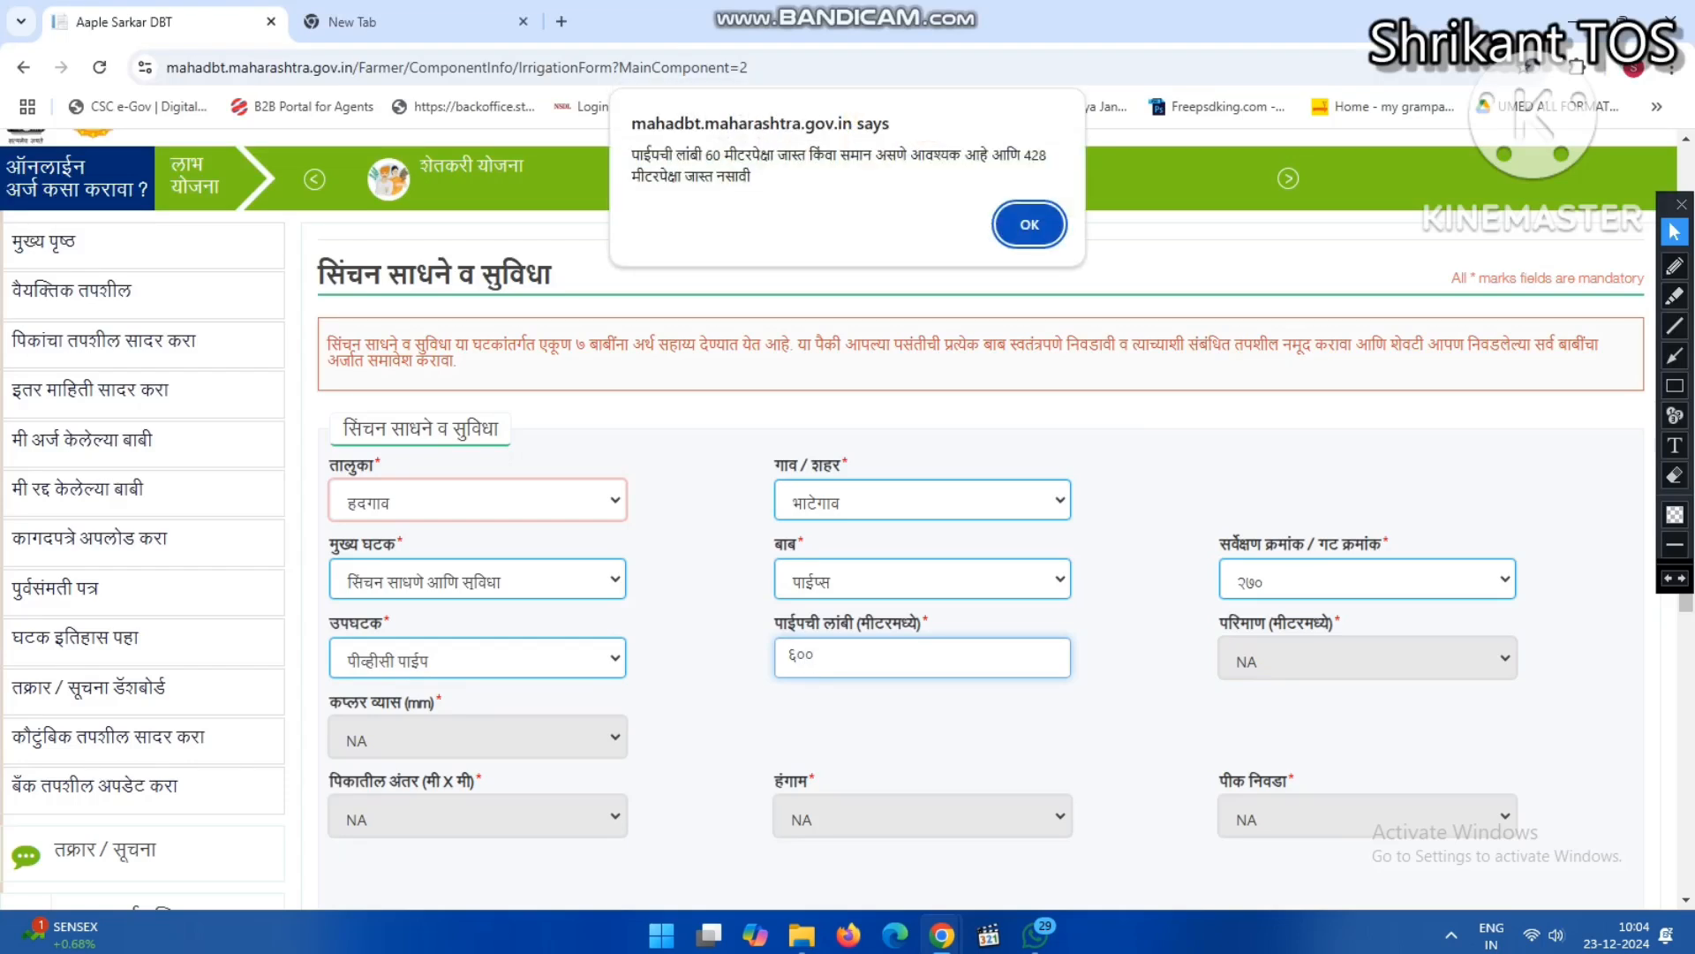
key("Return")
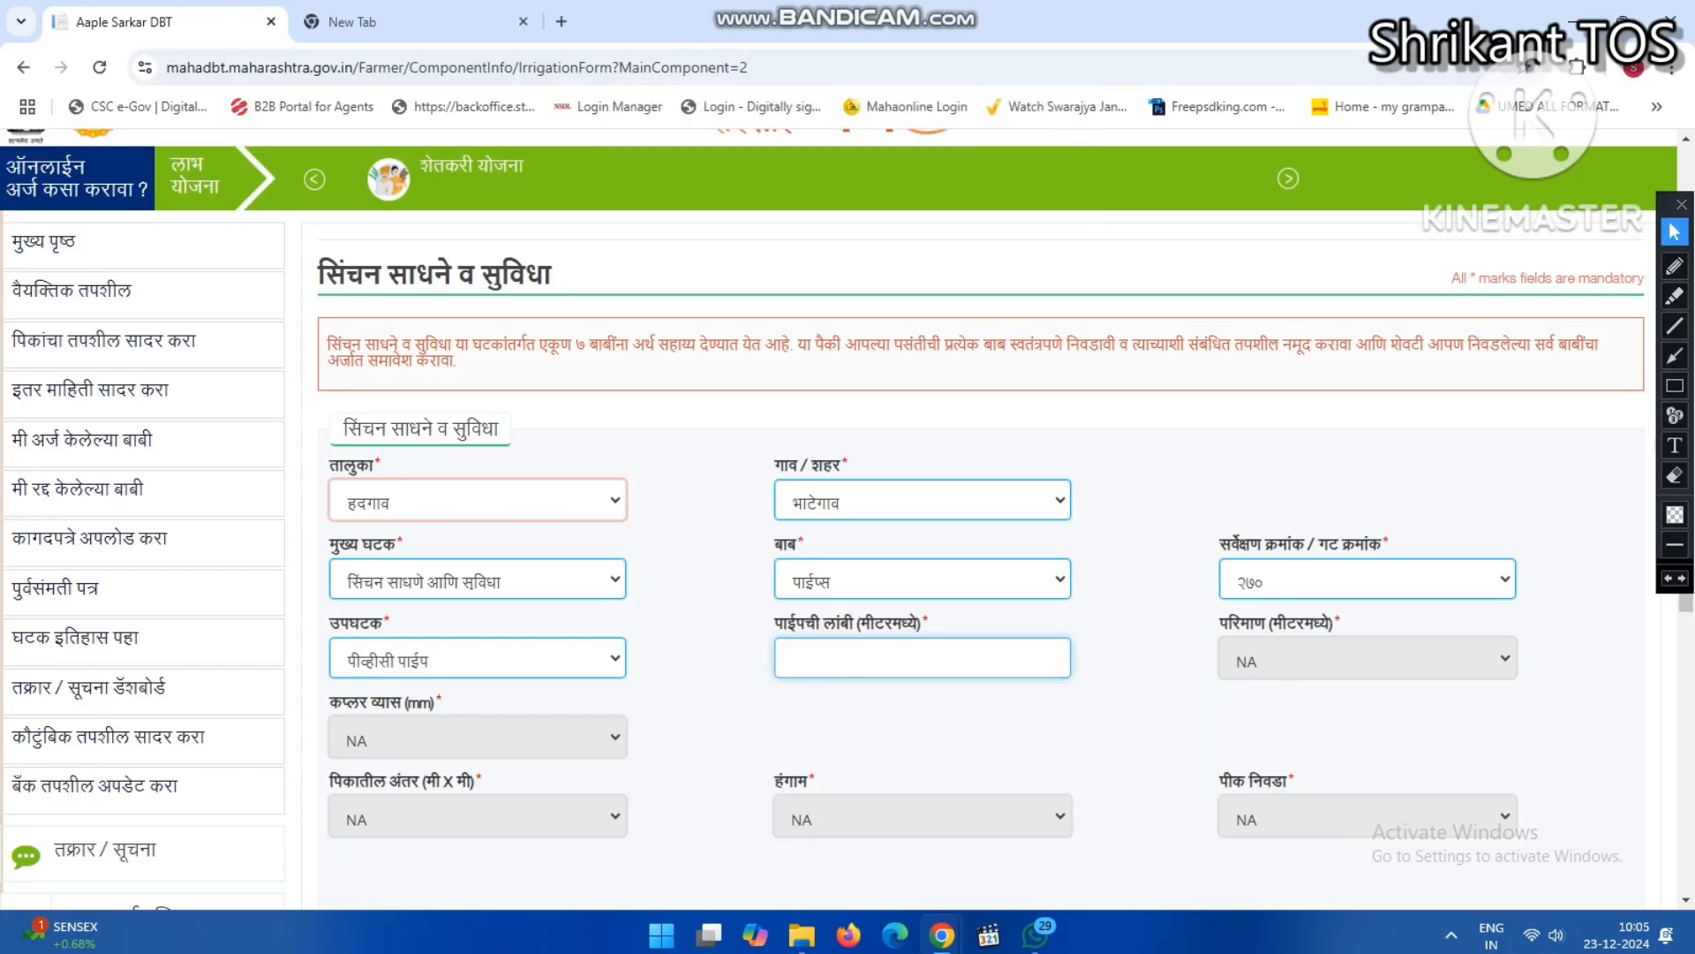
type("४२८")
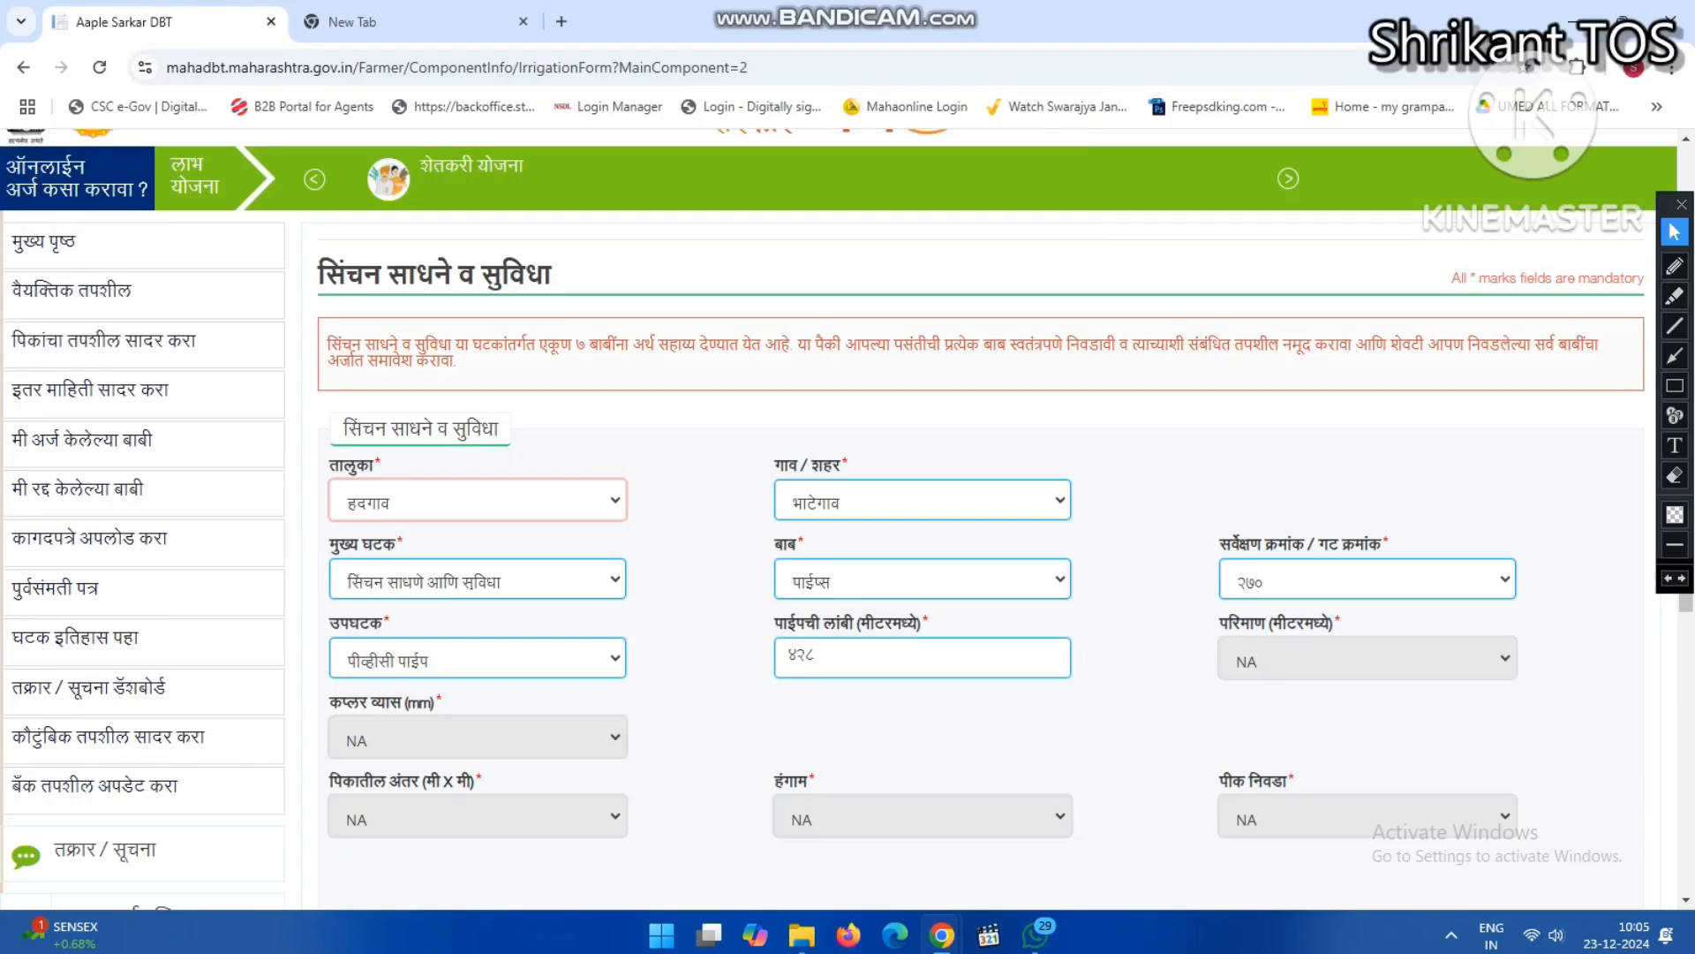
scroll(980, 521, "down", 3)
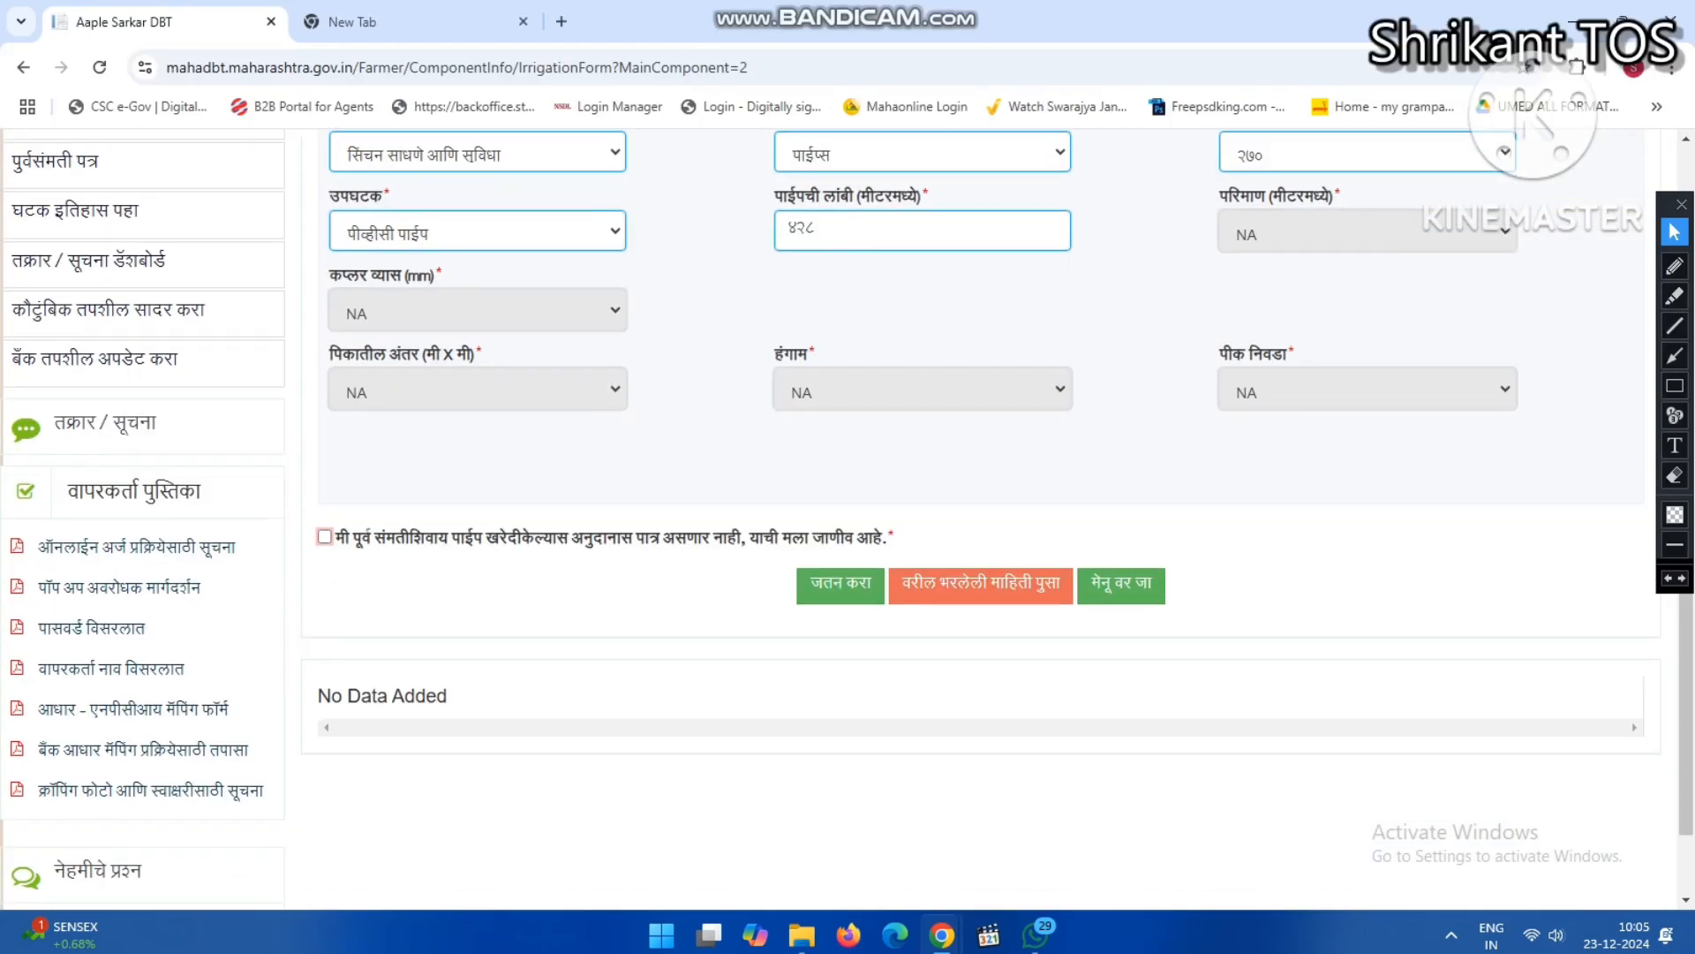
Accept the consent statement, save the PVC pipe item (survey २७०), and return to the scheme menu
scroll(848, 519, "up", 1)
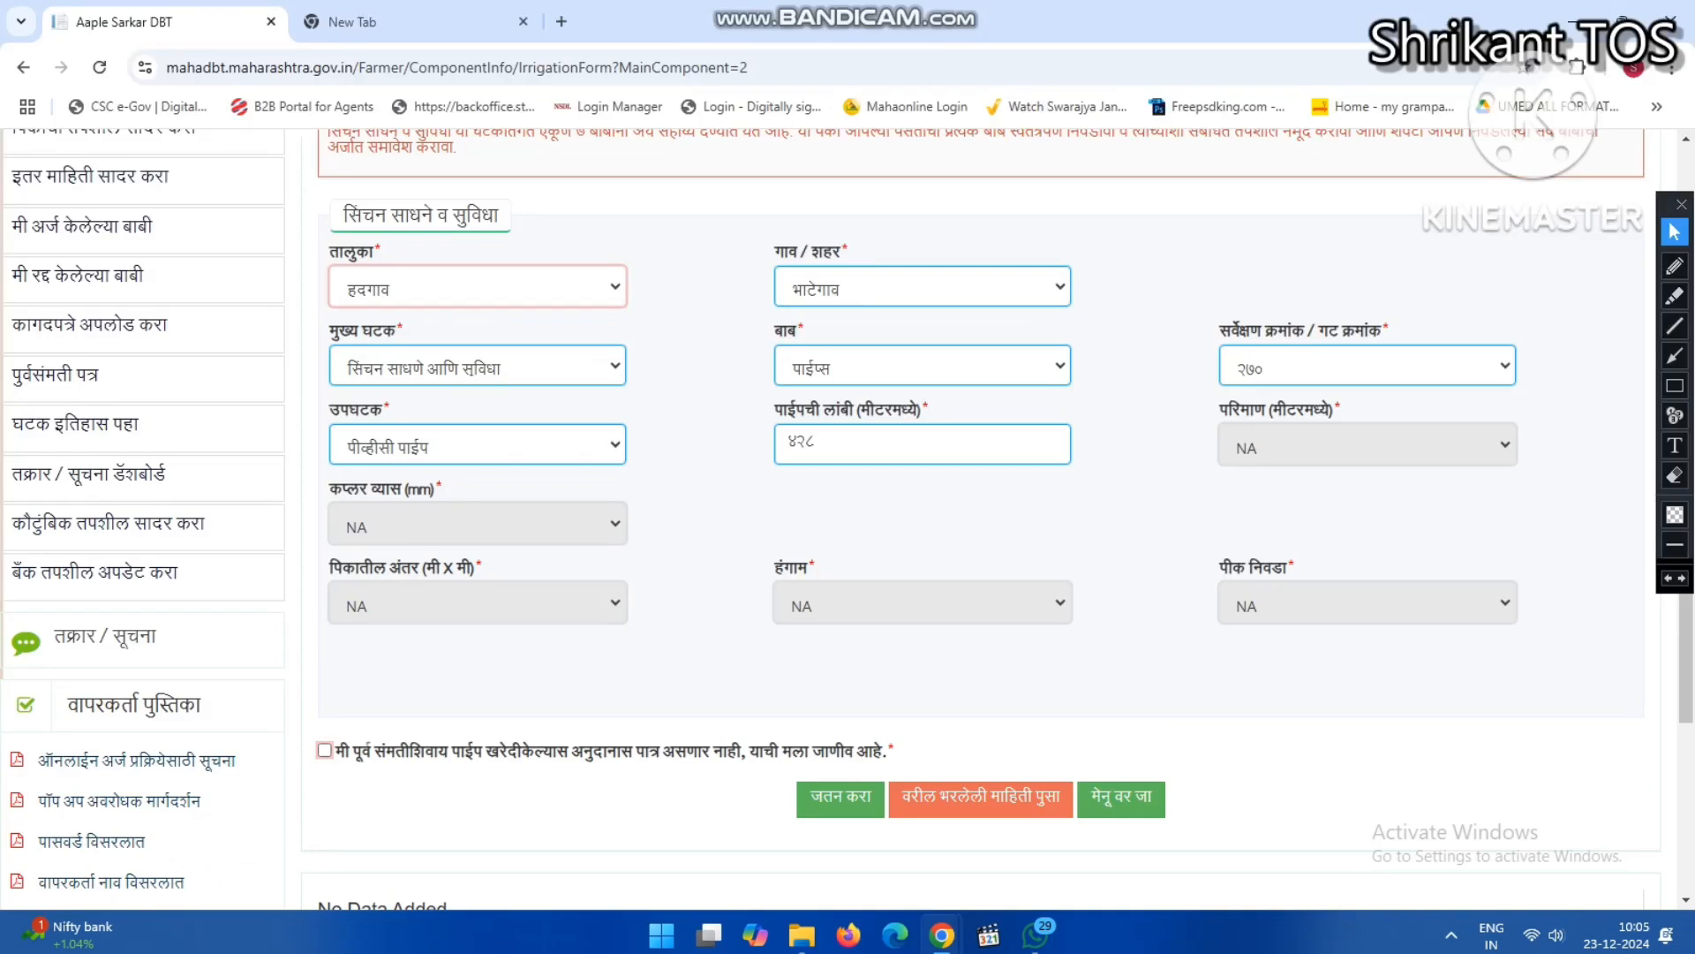
left_click(324, 750)
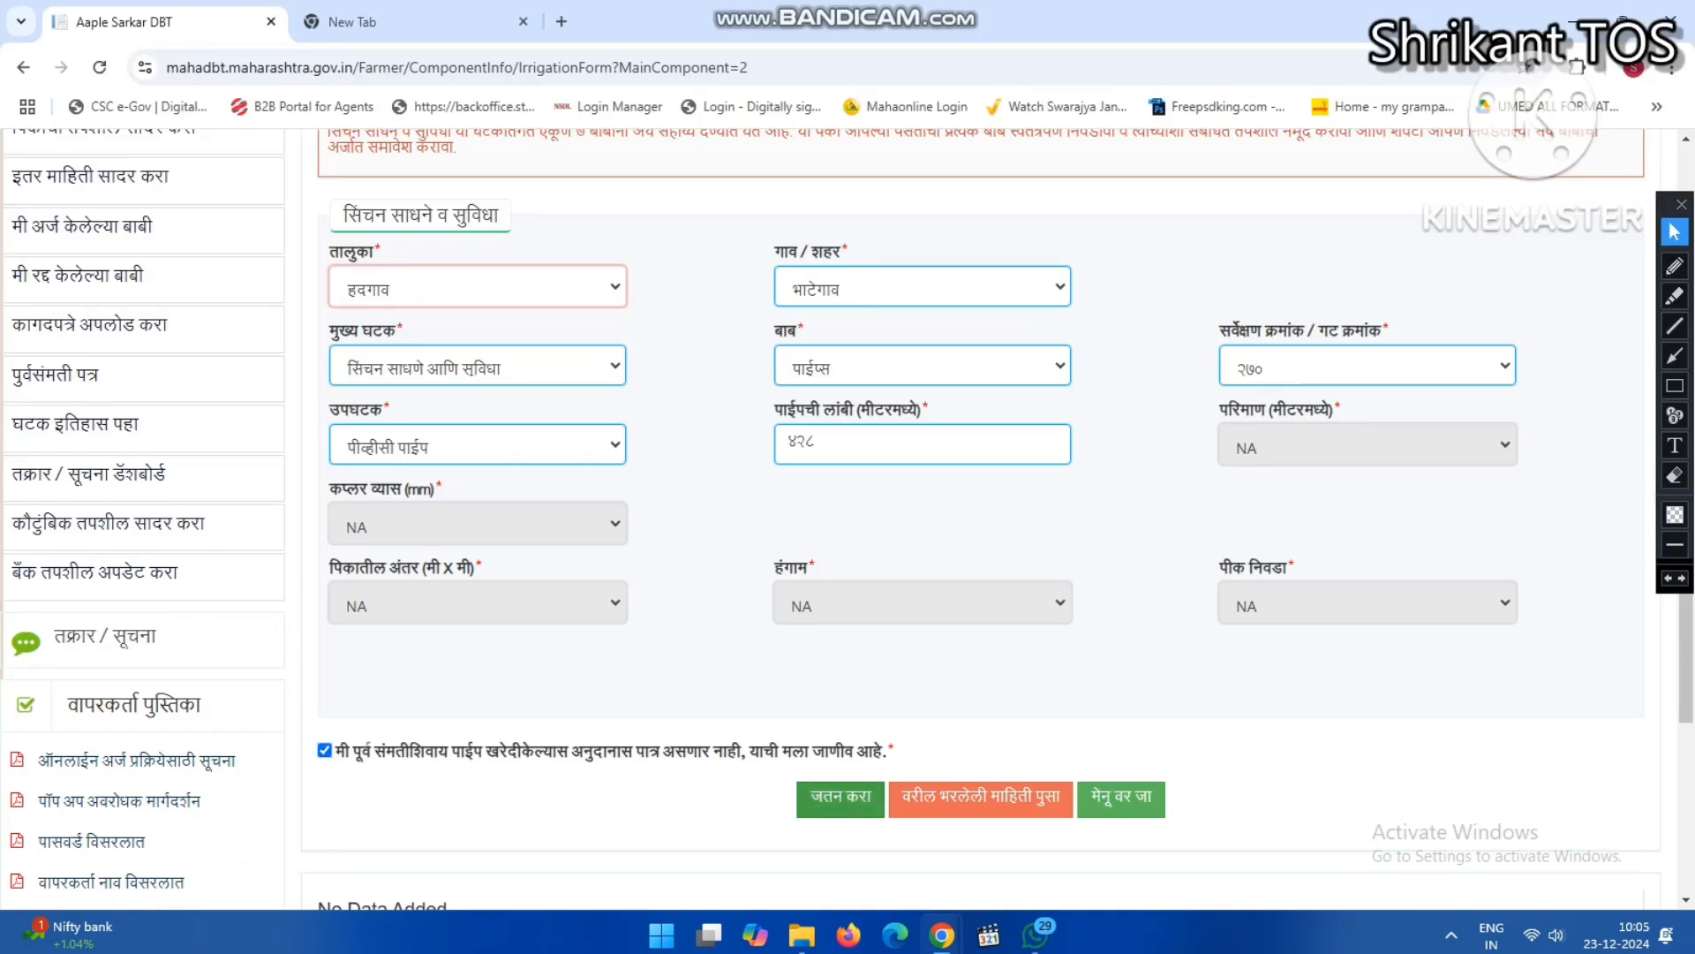
left_click(841, 798)
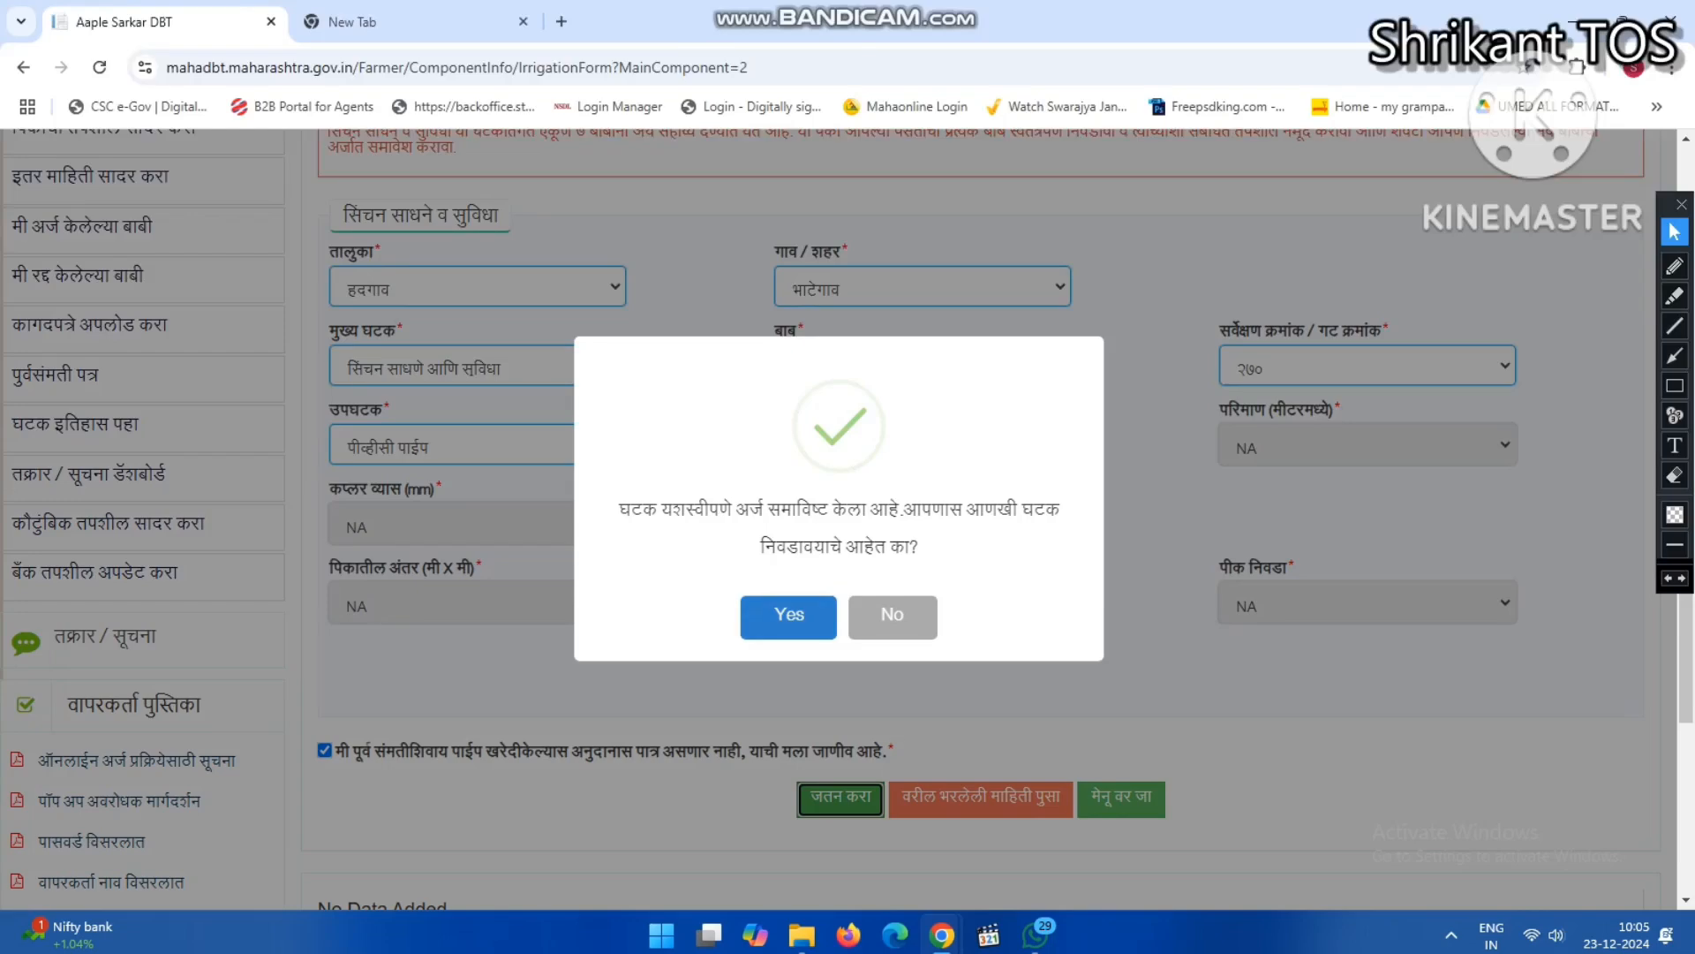
left_click(788, 616)
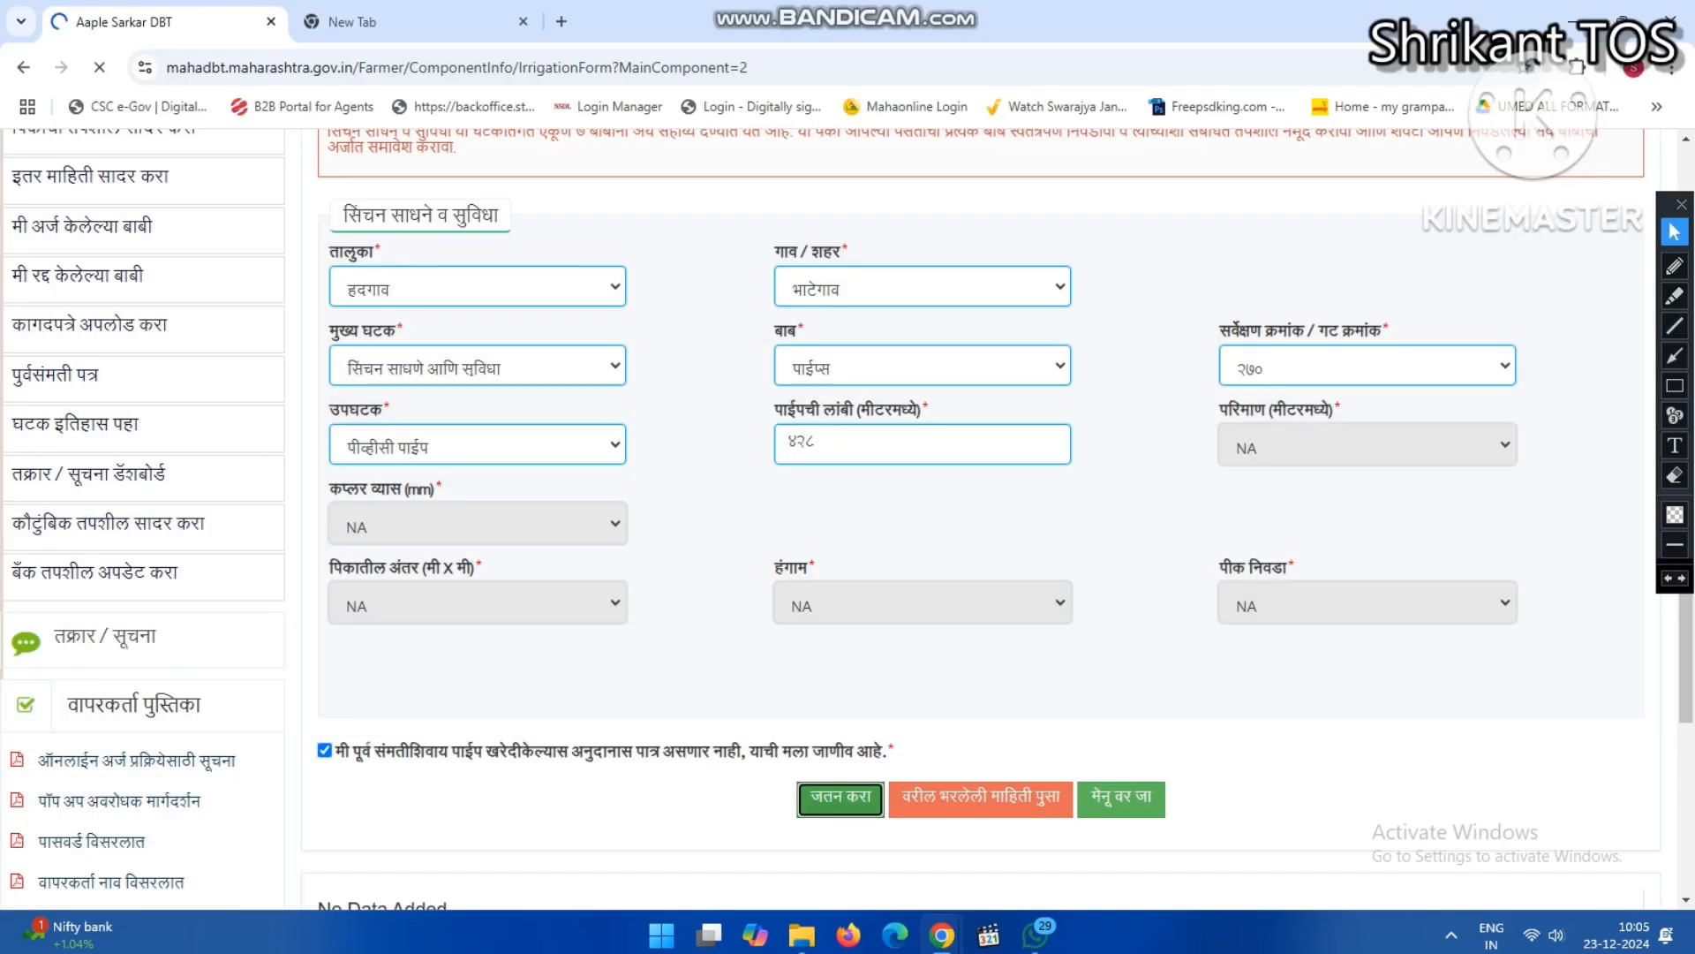
scroll(848, 548, "down", 4)
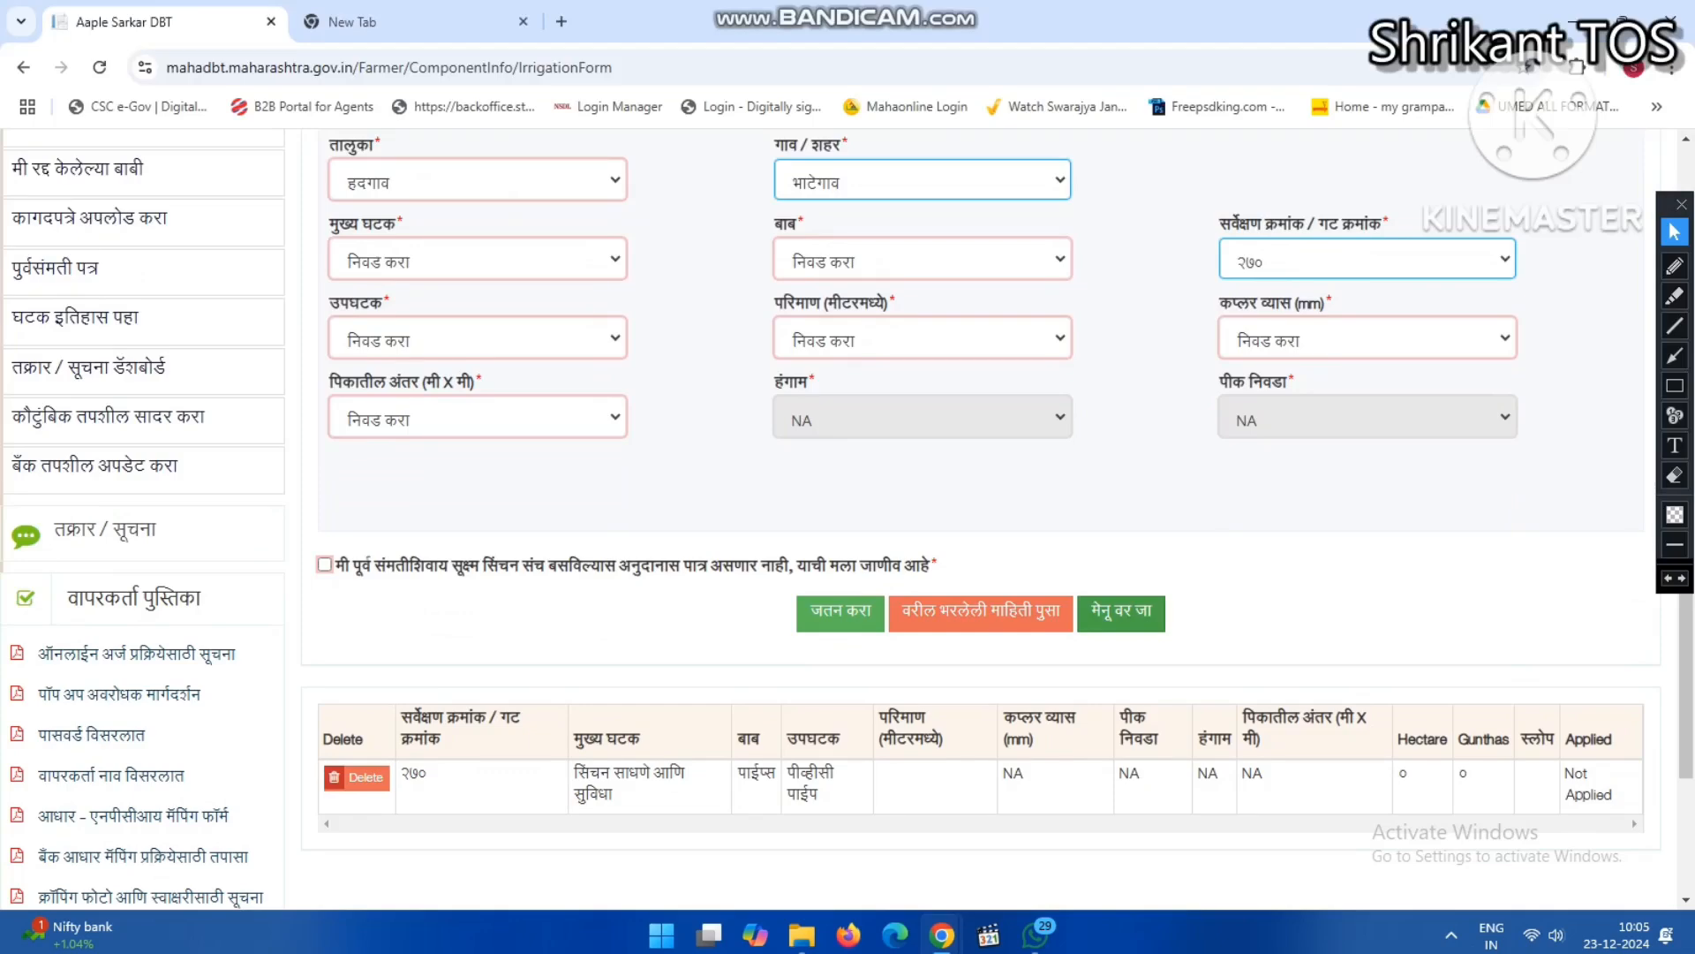
left_click(1121, 612)
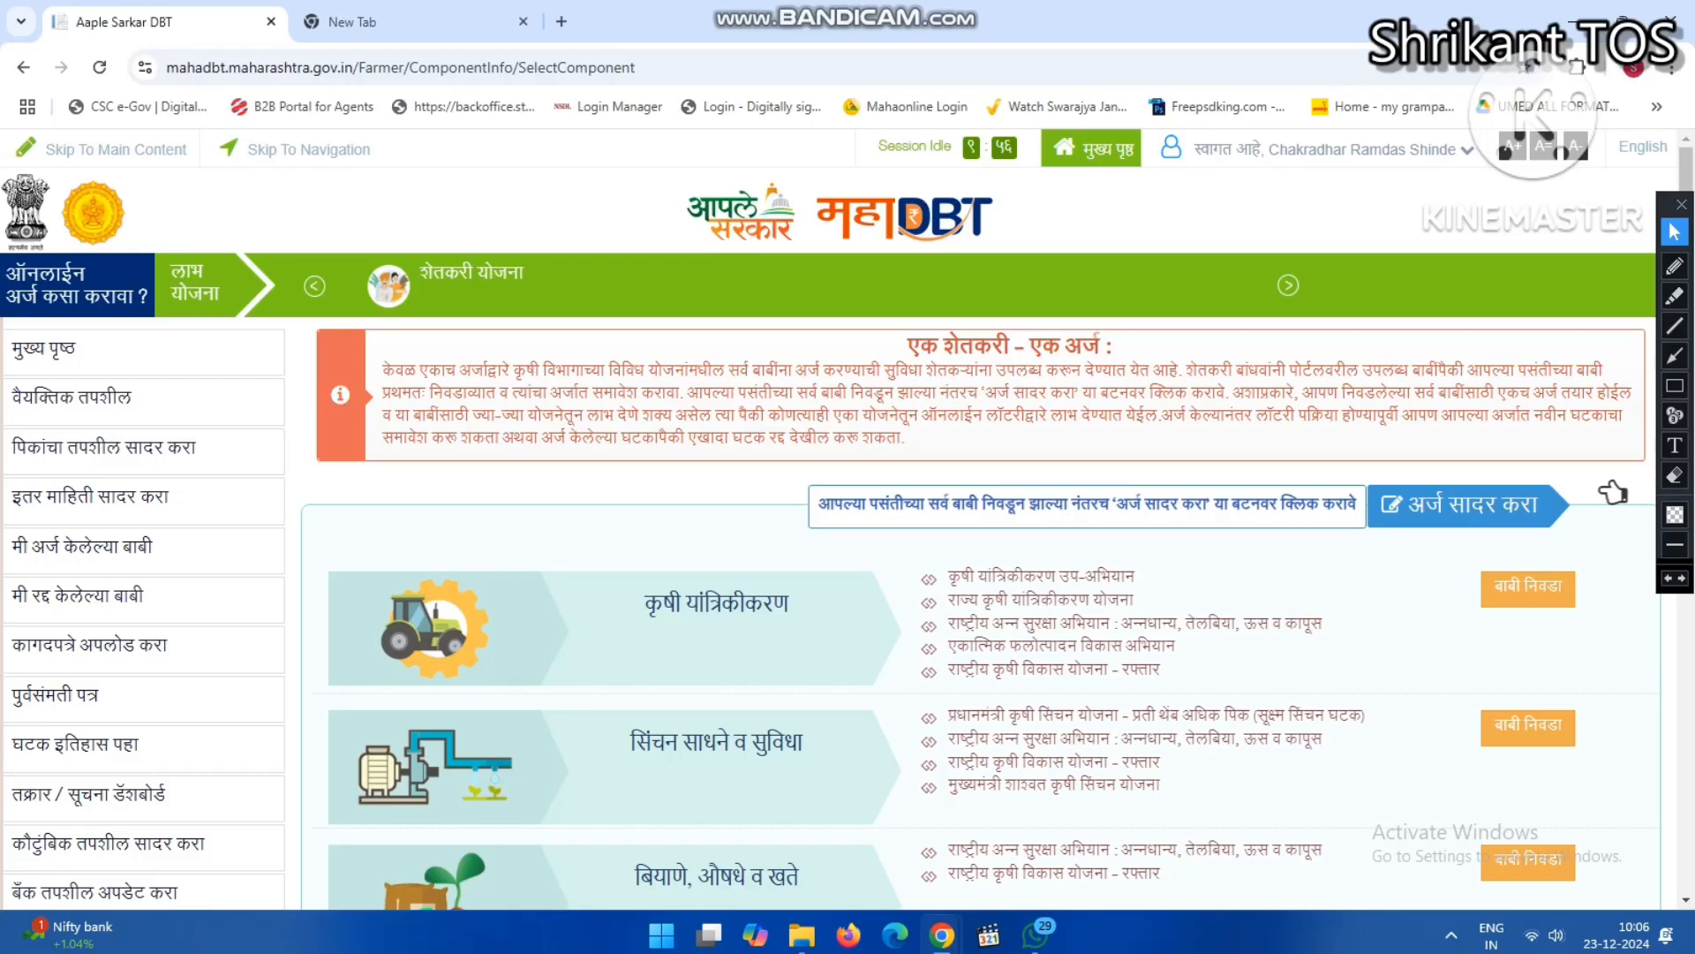
Open the अर्ज सादर करा page of selected items and dismiss its reminder notice
left_click(1675, 386)
mouse_move(1335, 452)
left_mouse_down()
mouse_move(1577, 566)
mouse_move(1595, 548)
left_mouse_up()
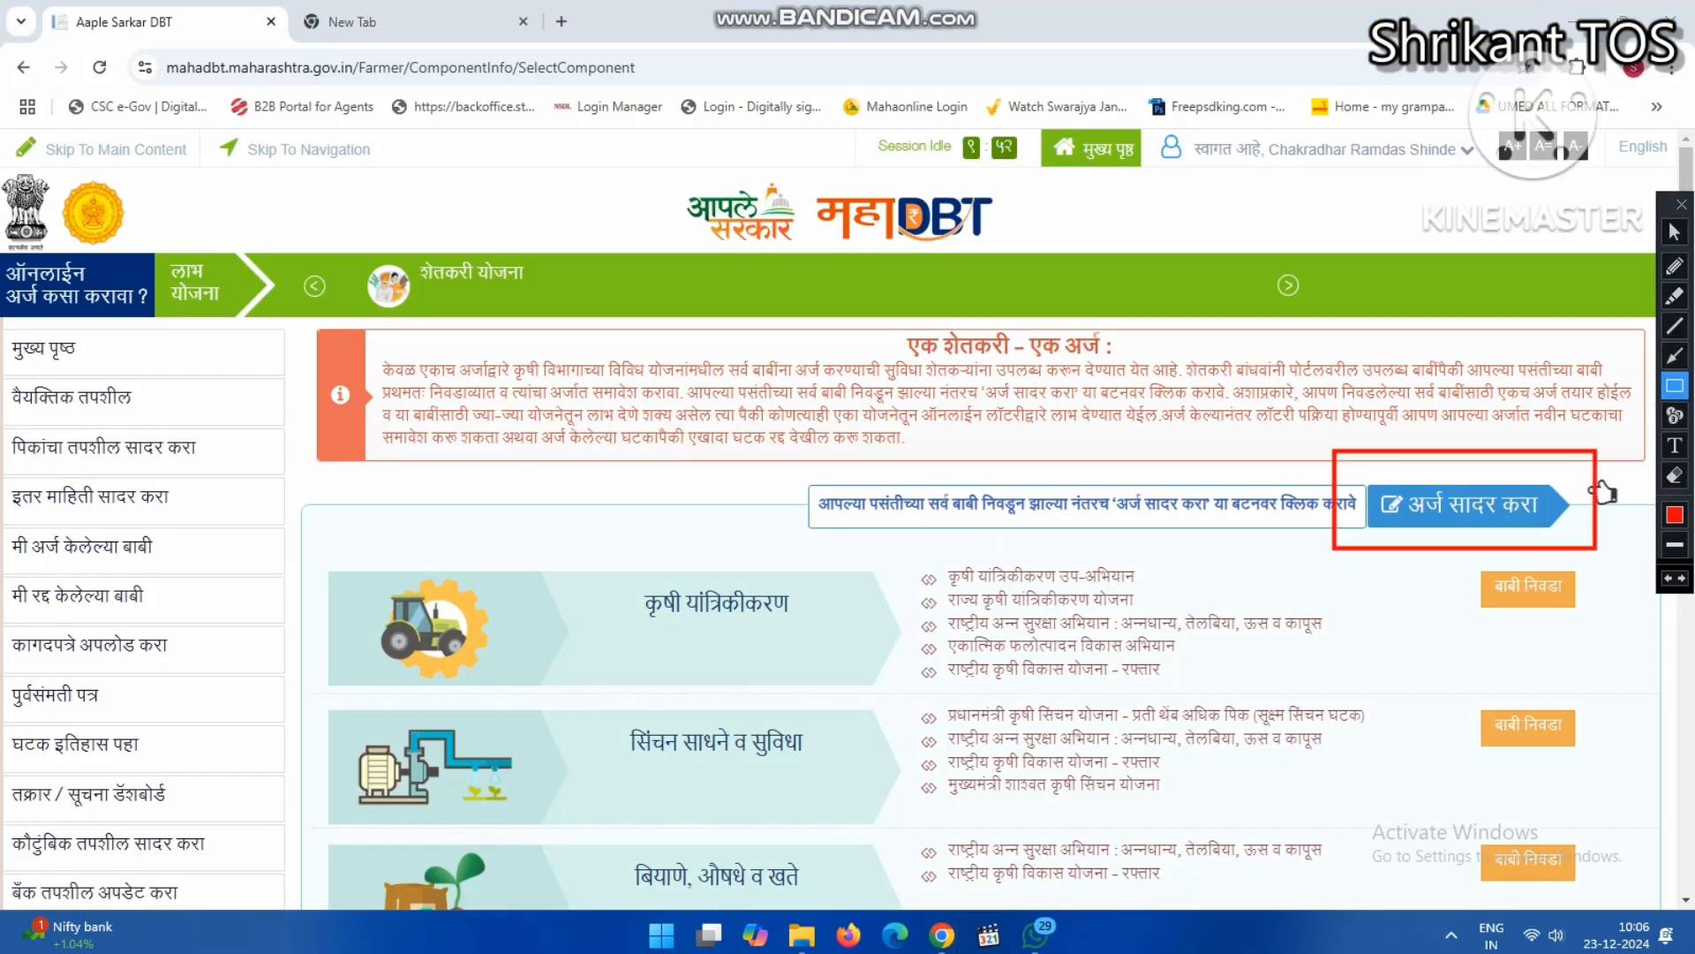
left_click(1668, 579)
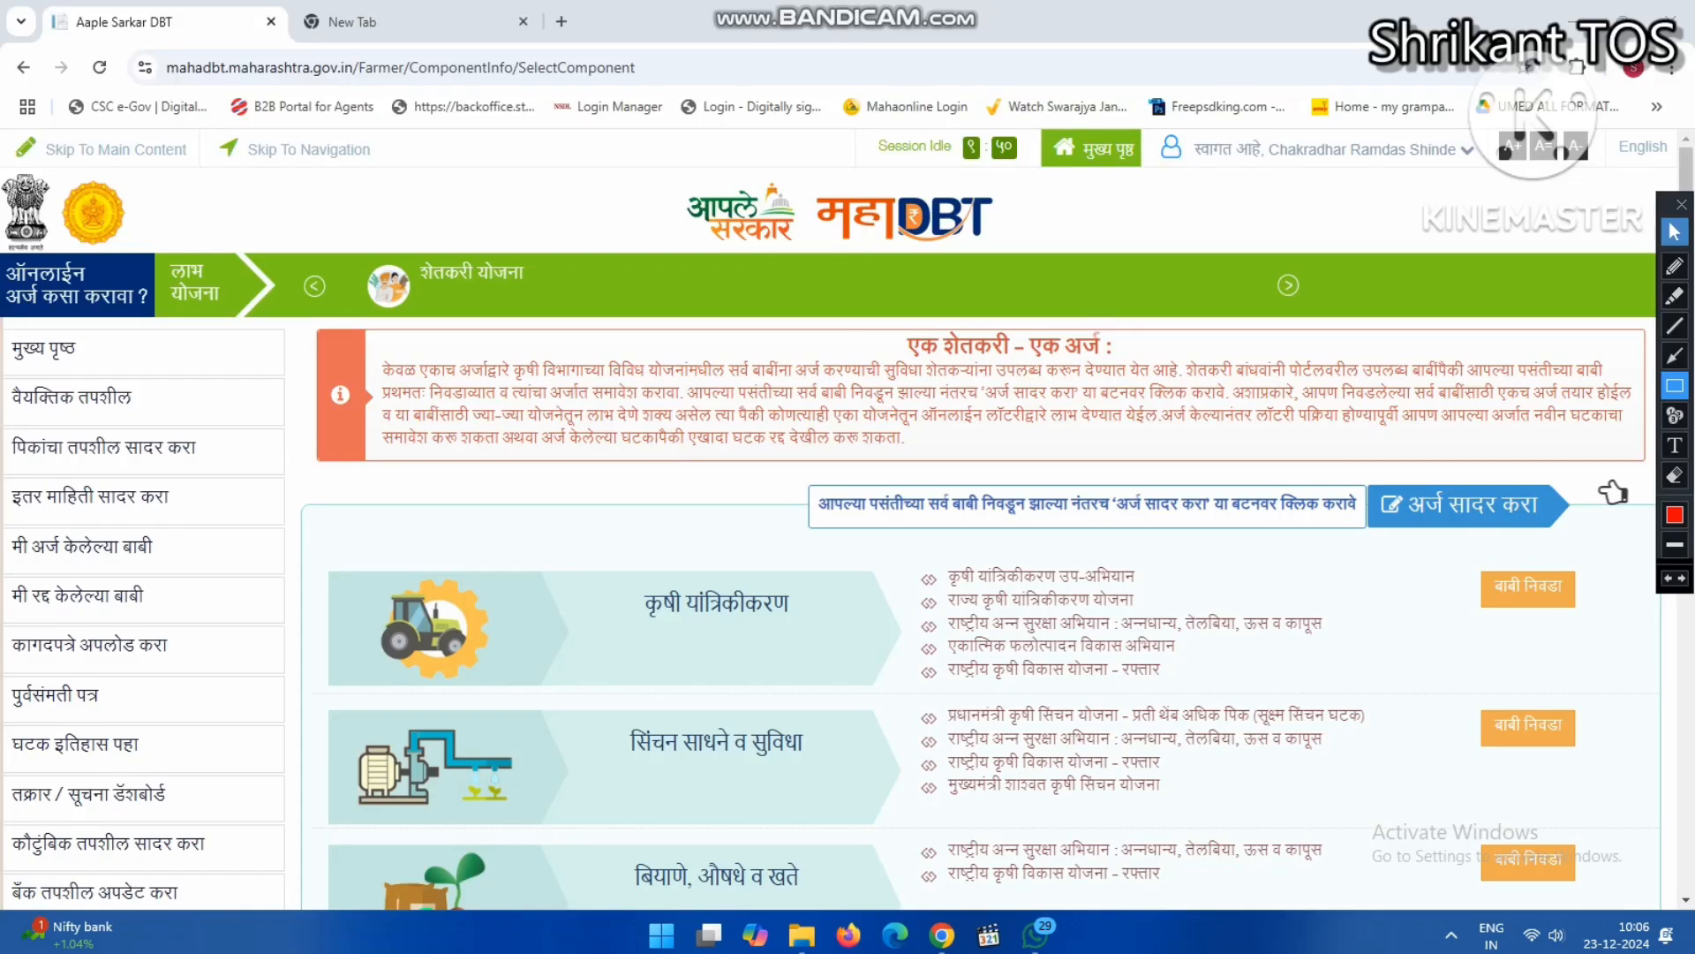
left_click(1675, 232)
left_click(1465, 505)
scroll(1466, 505, "down", 1)
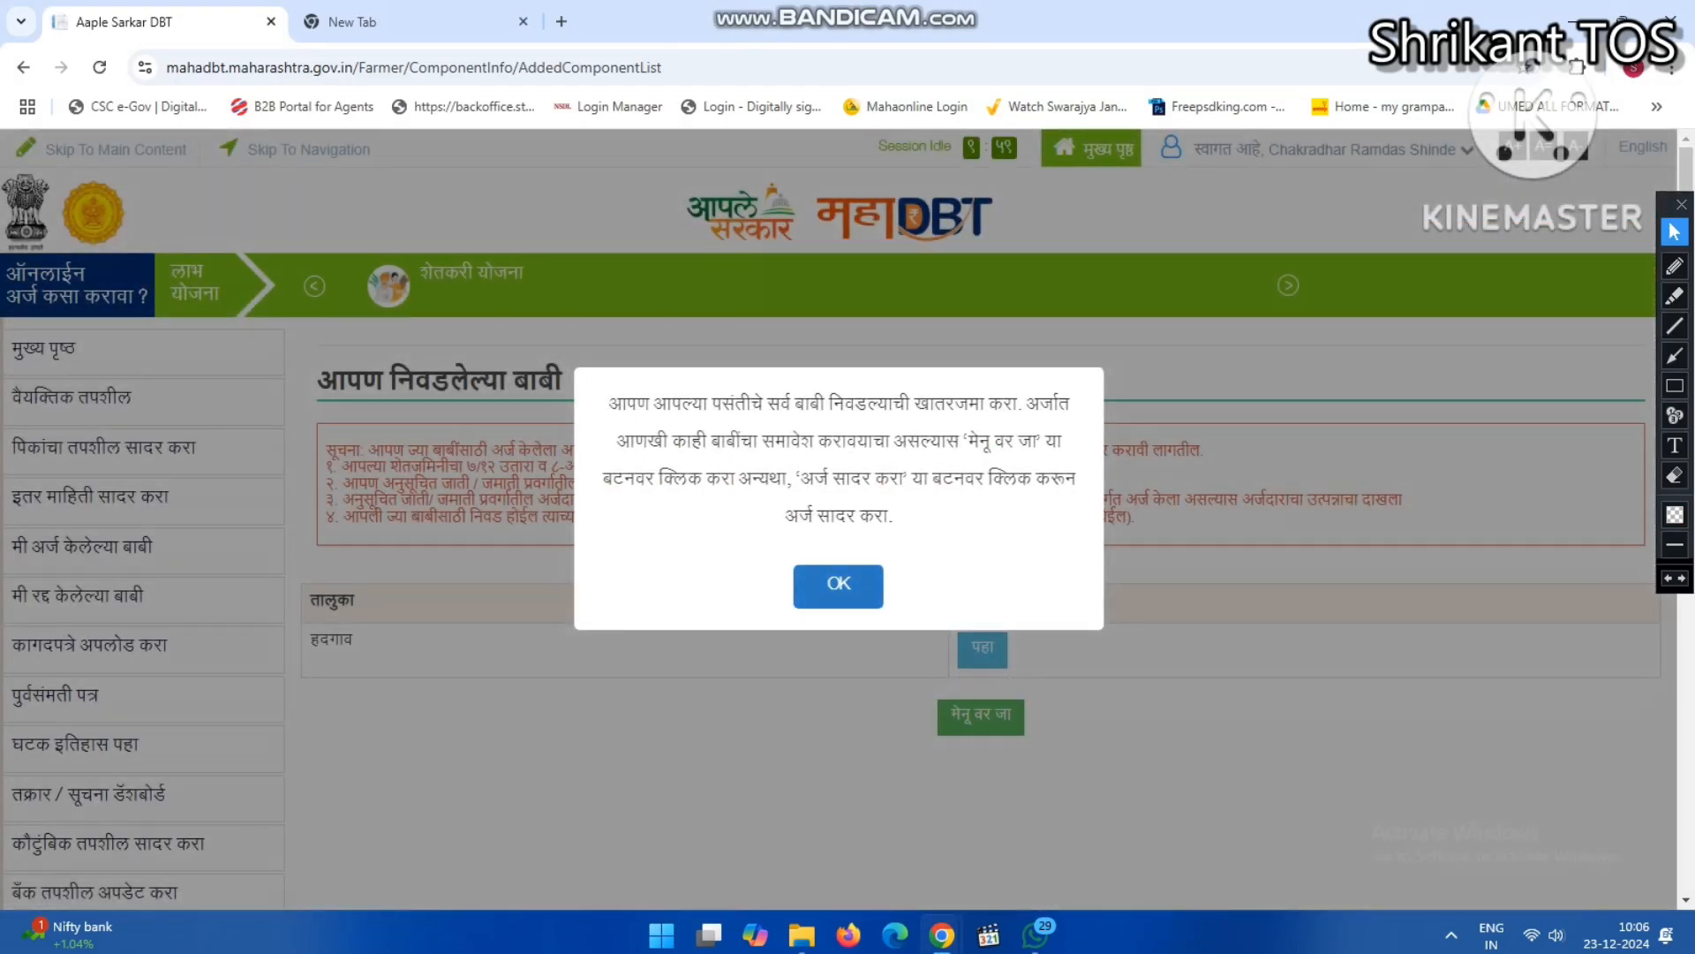
key("Return")
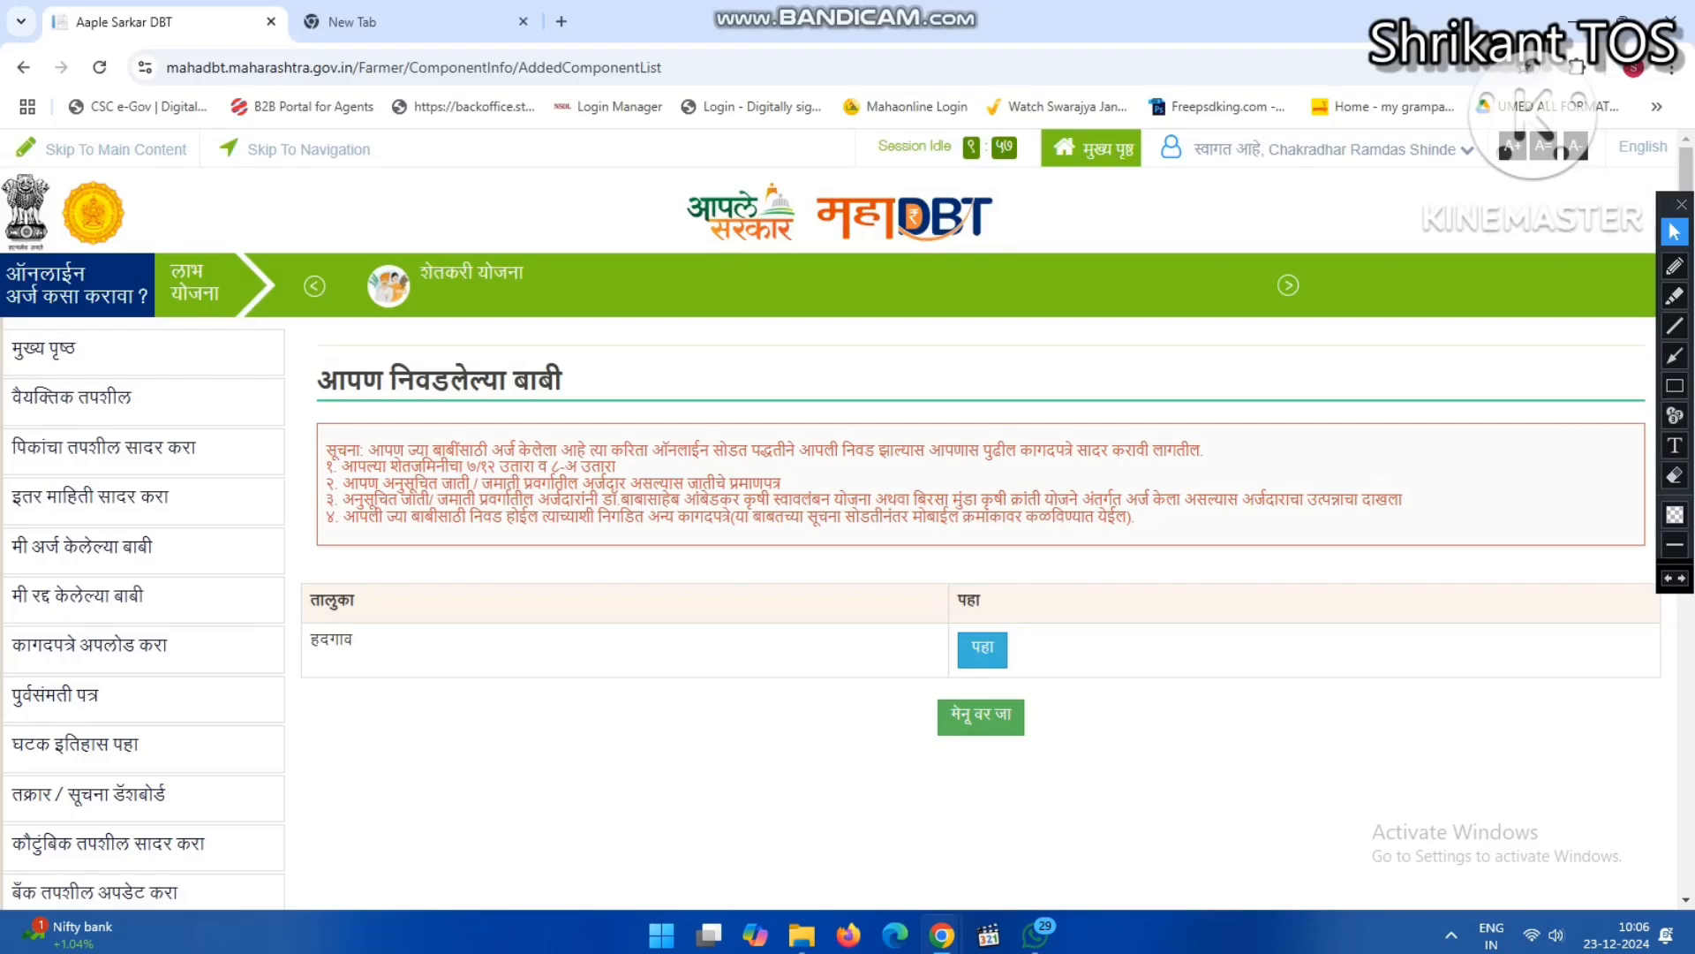
Give the पाईप्स item priority १ and the मनुष्य चलित औजारे item priority २
left_click(983, 650)
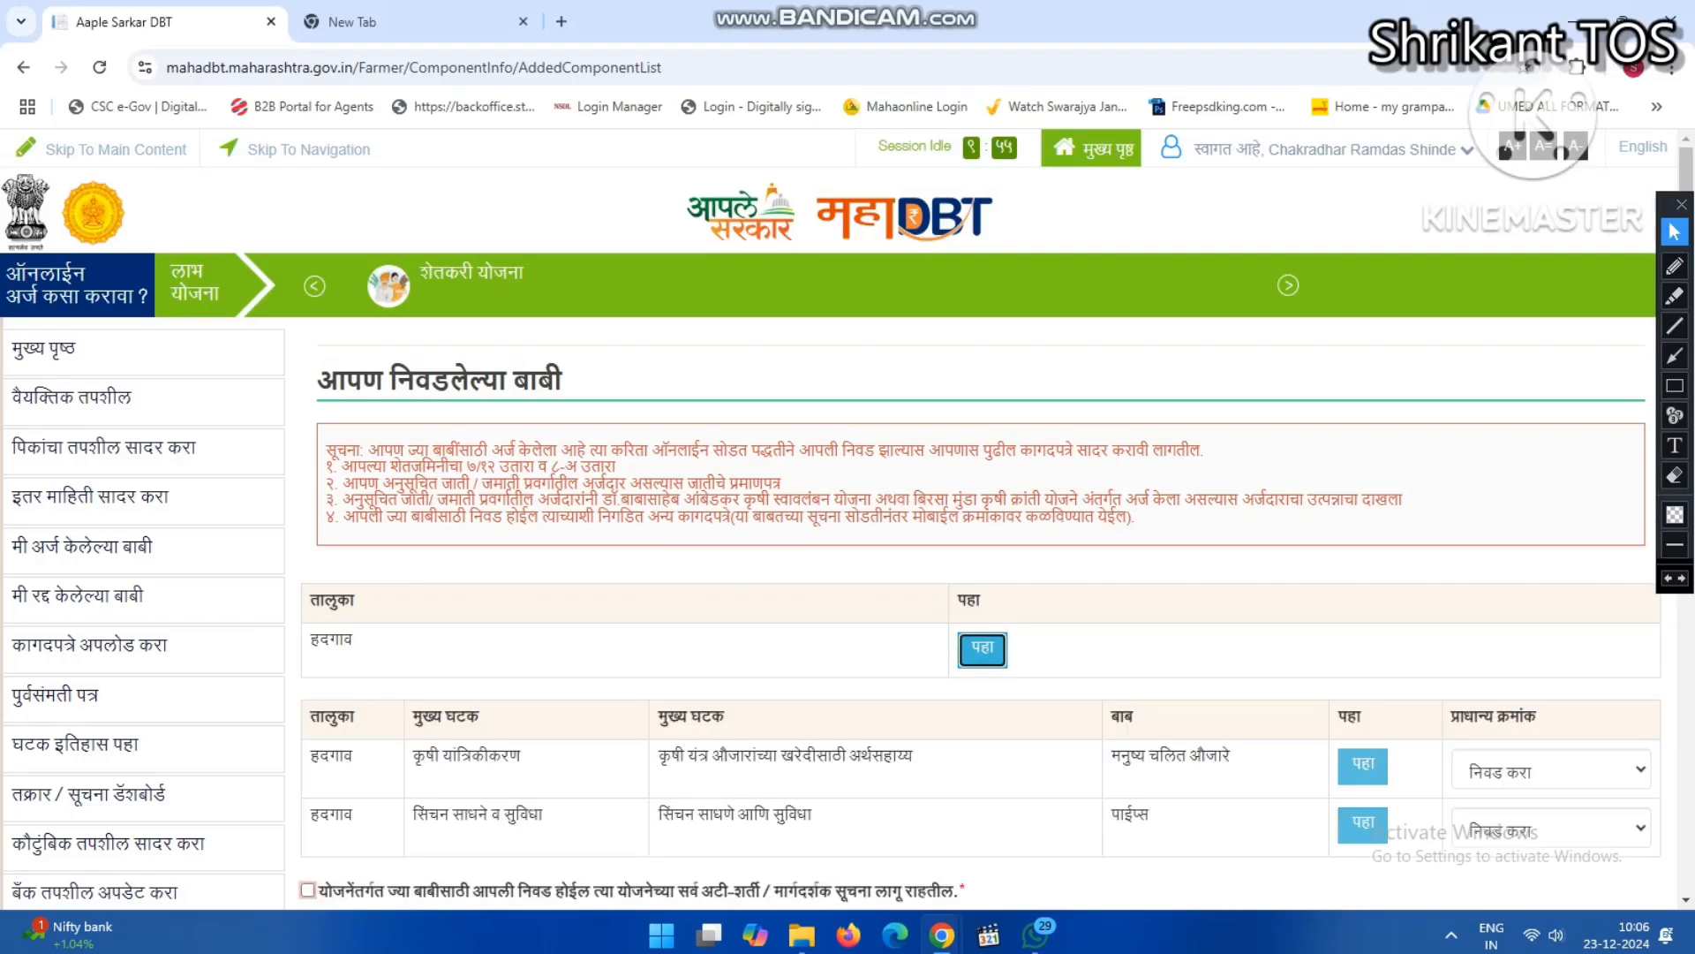
left_click(1550, 828)
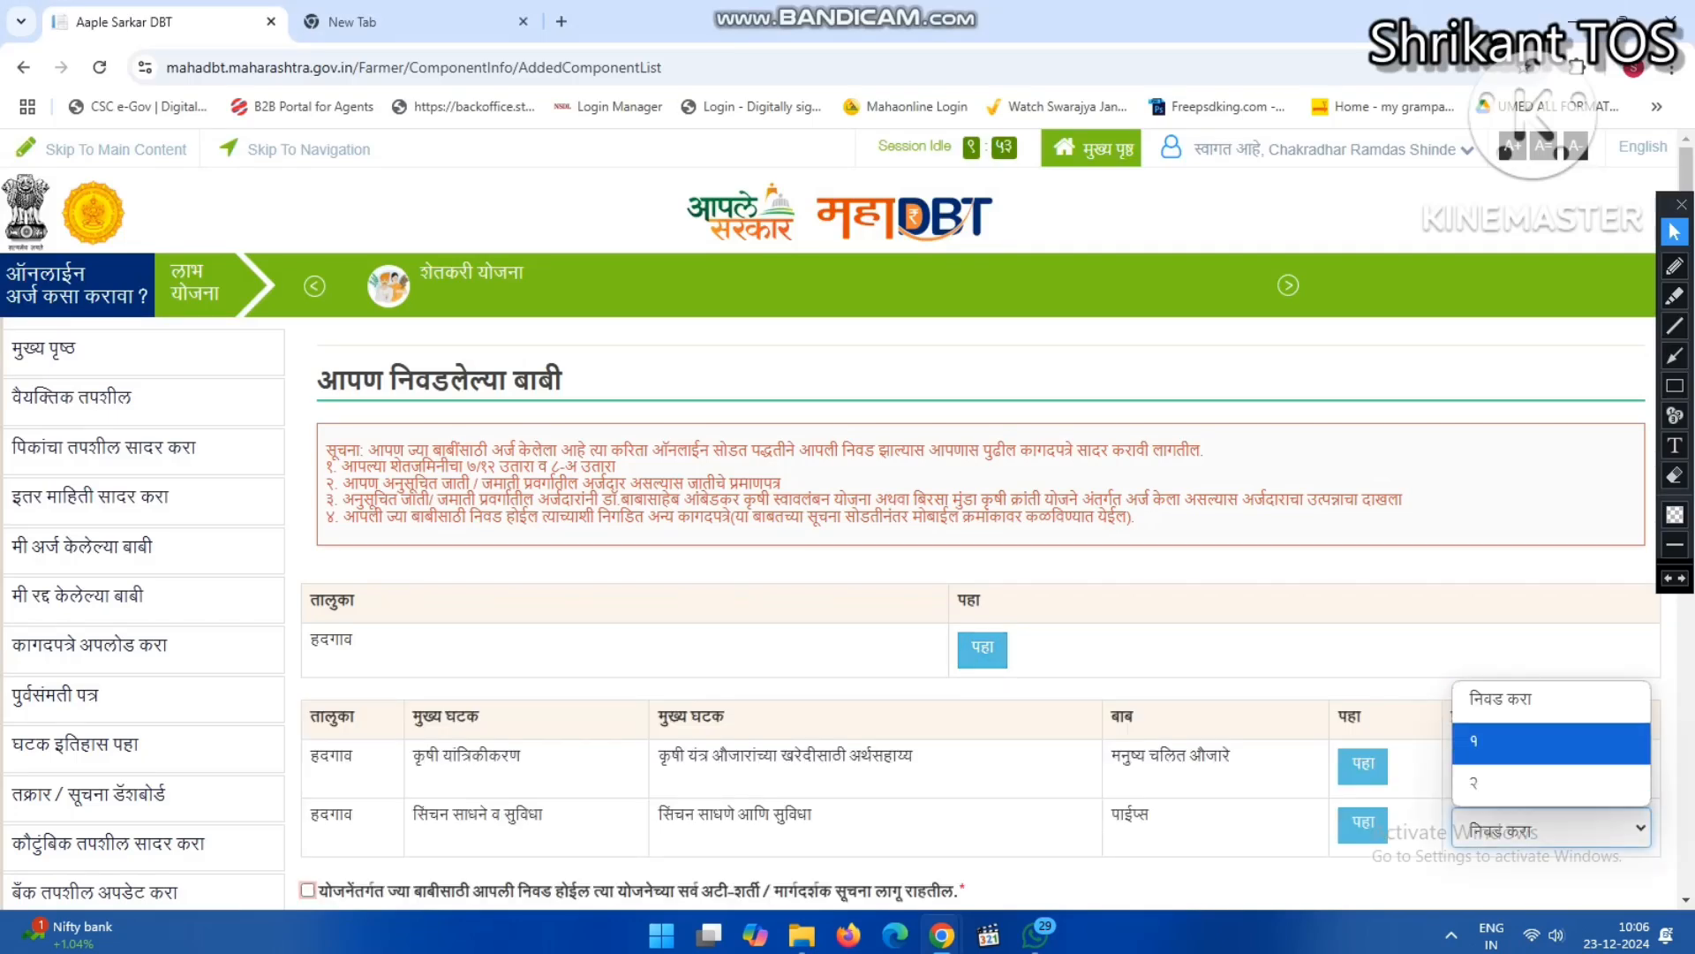
left_click(1501, 745)
scroll(1472, 830, "down", 2)
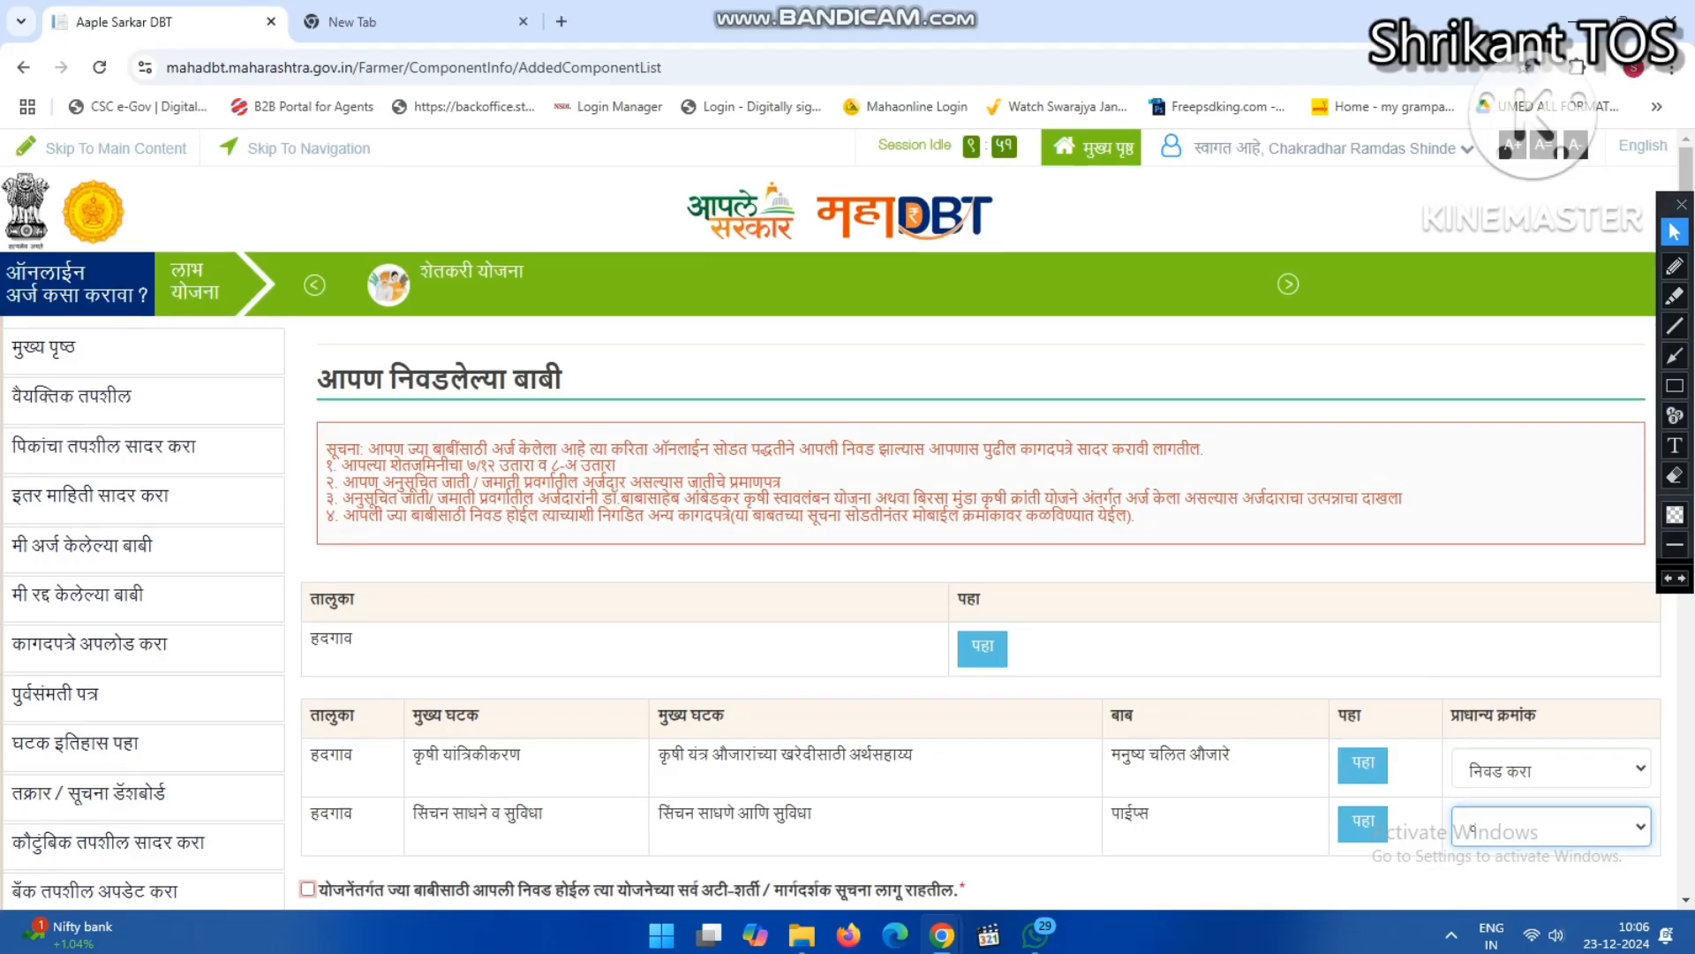
left_click(1551, 557)
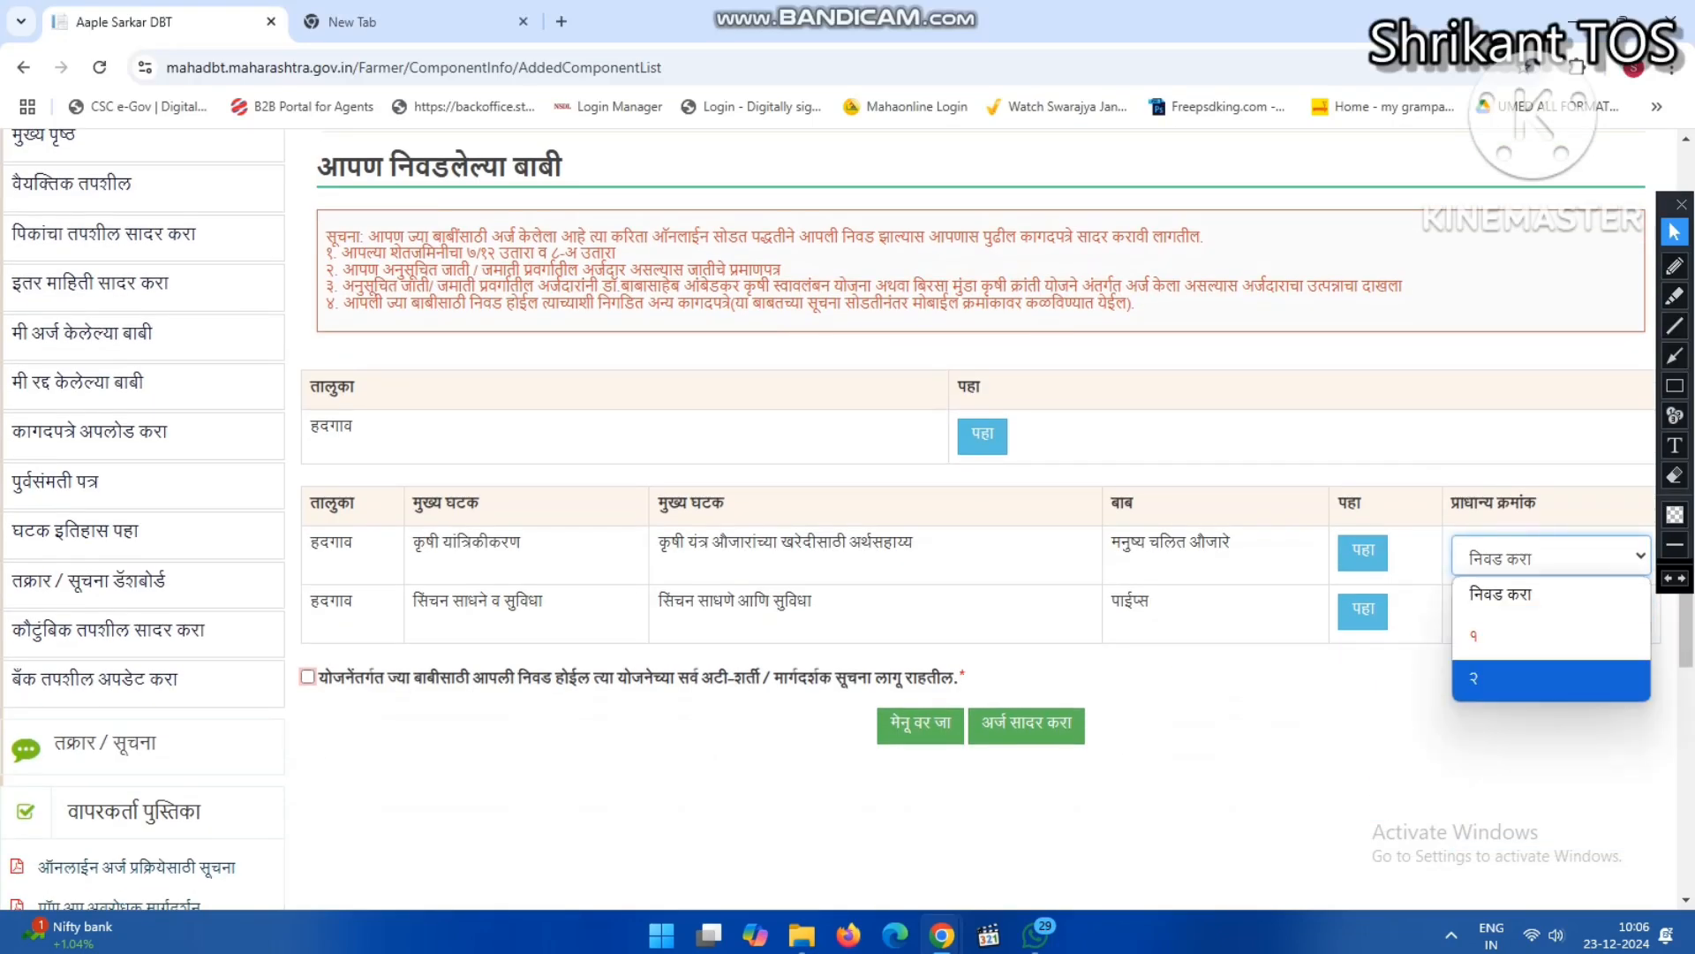
left_click(1501, 678)
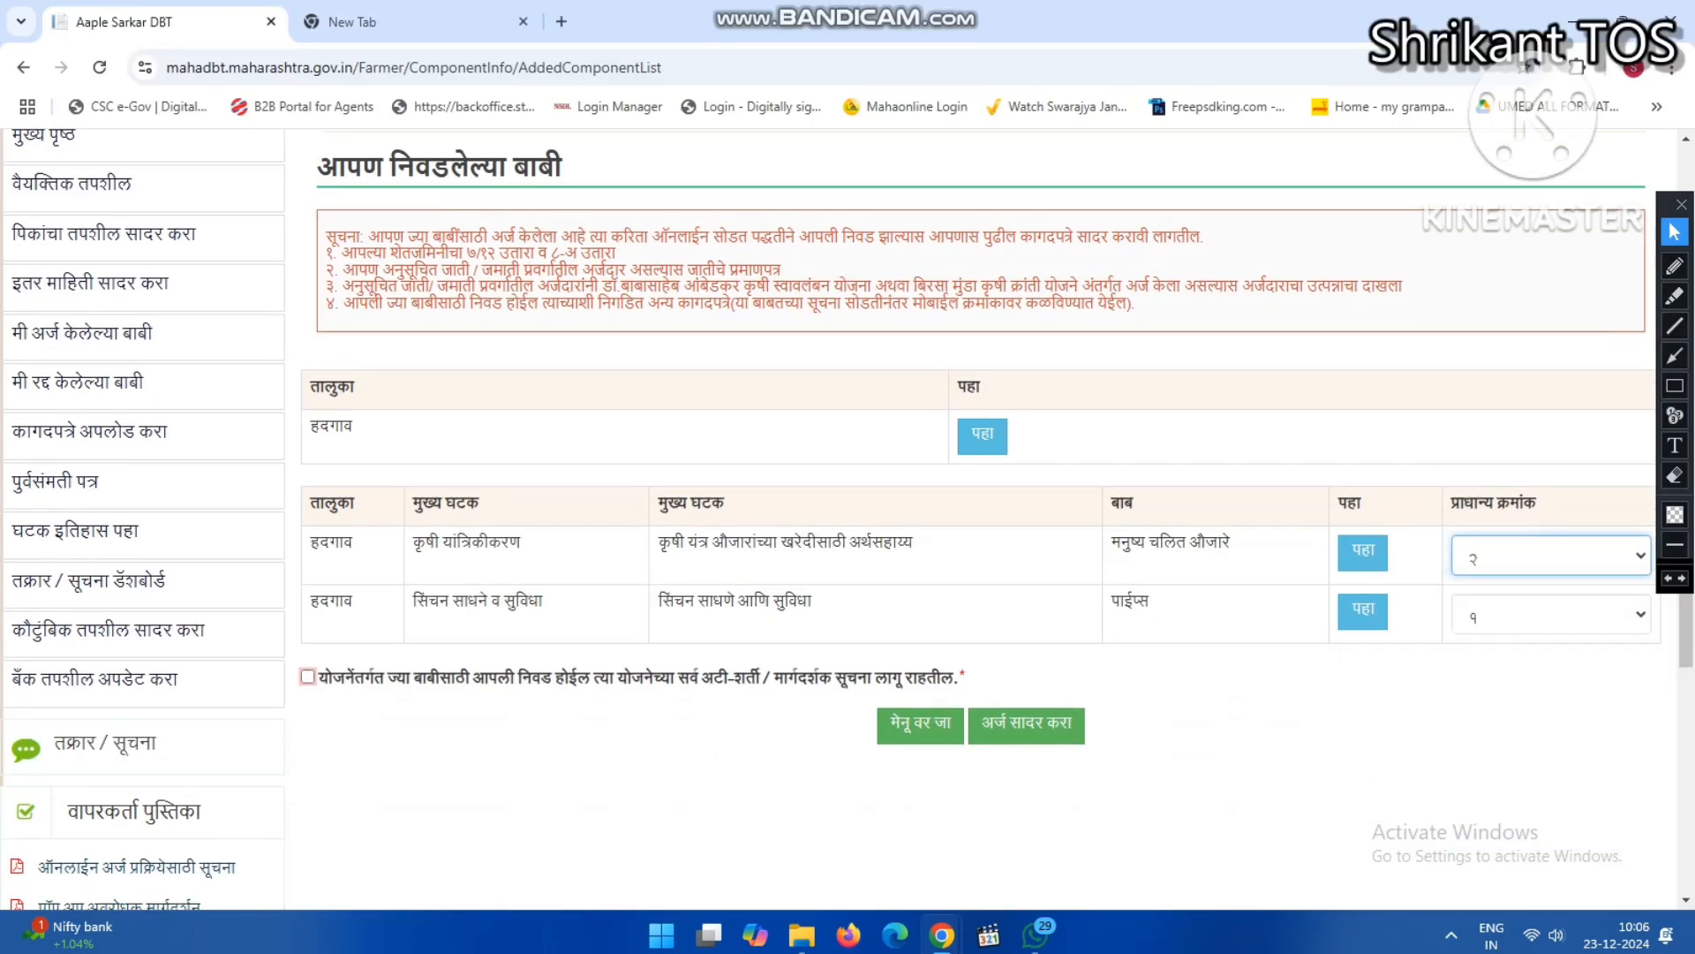
Accept the scheme terms and conditions and submit the application
left_click(308, 676)
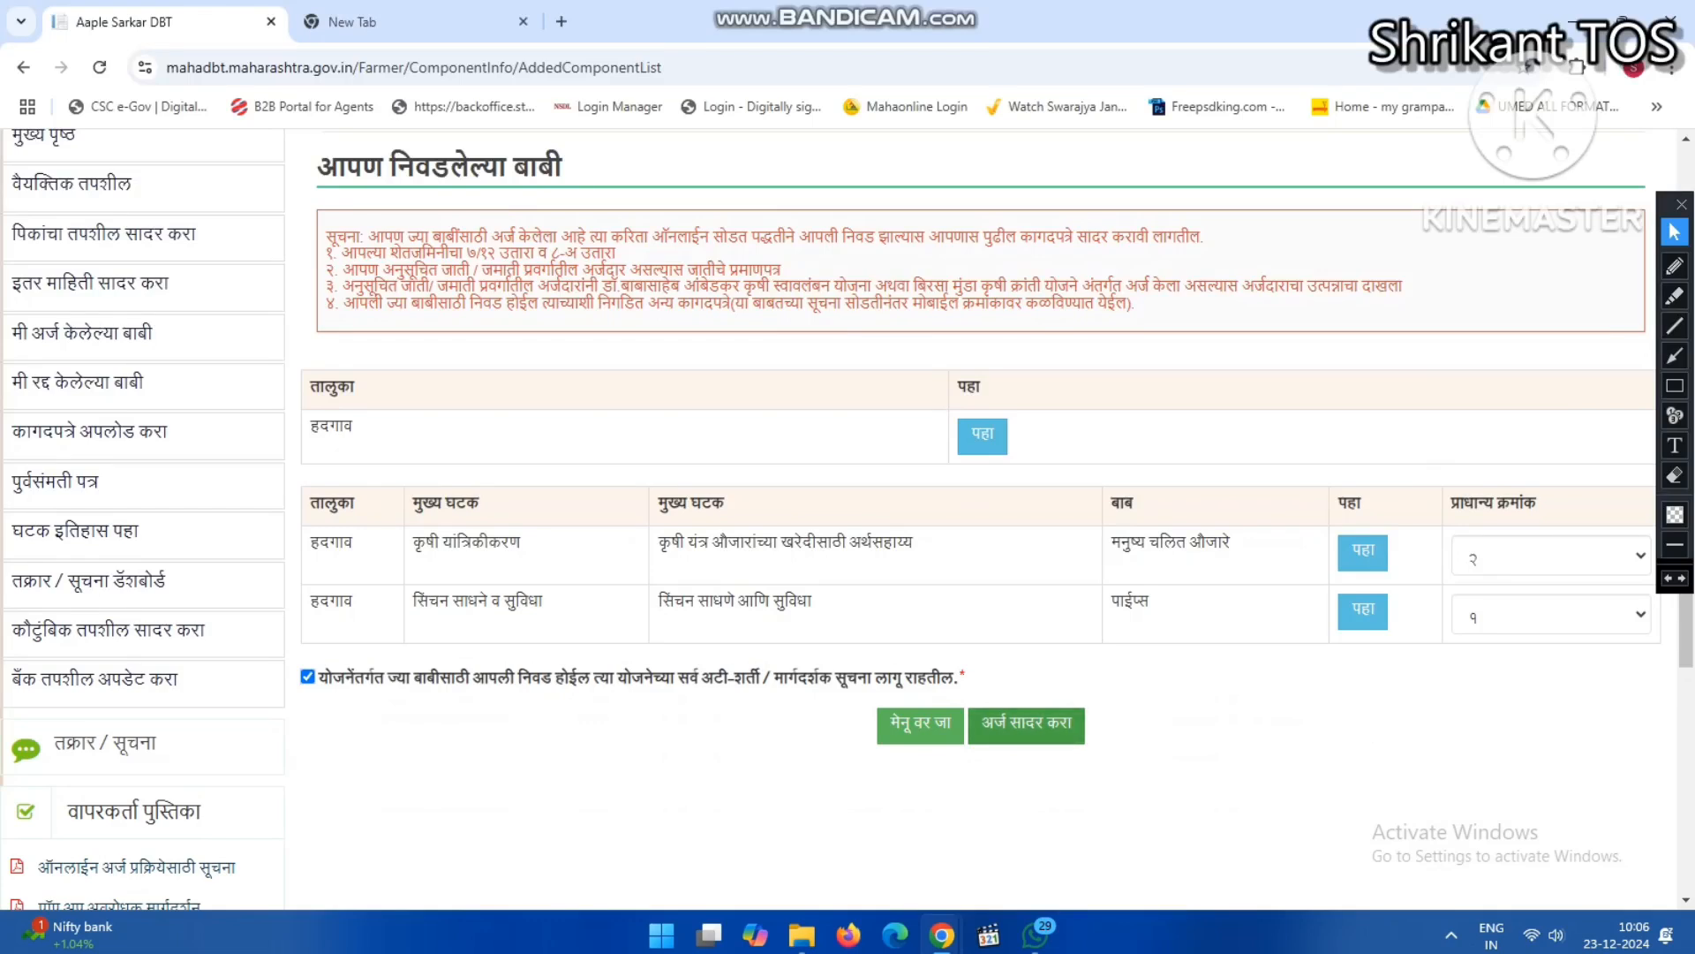
left_click(1026, 725)
scroll(980, 520, "down", 2)
scroll(980, 519, "up", 2)
scroll(980, 519, "down", 1)
scroll(980, 519, "up", 2)
scroll(981, 519, "down", 1)
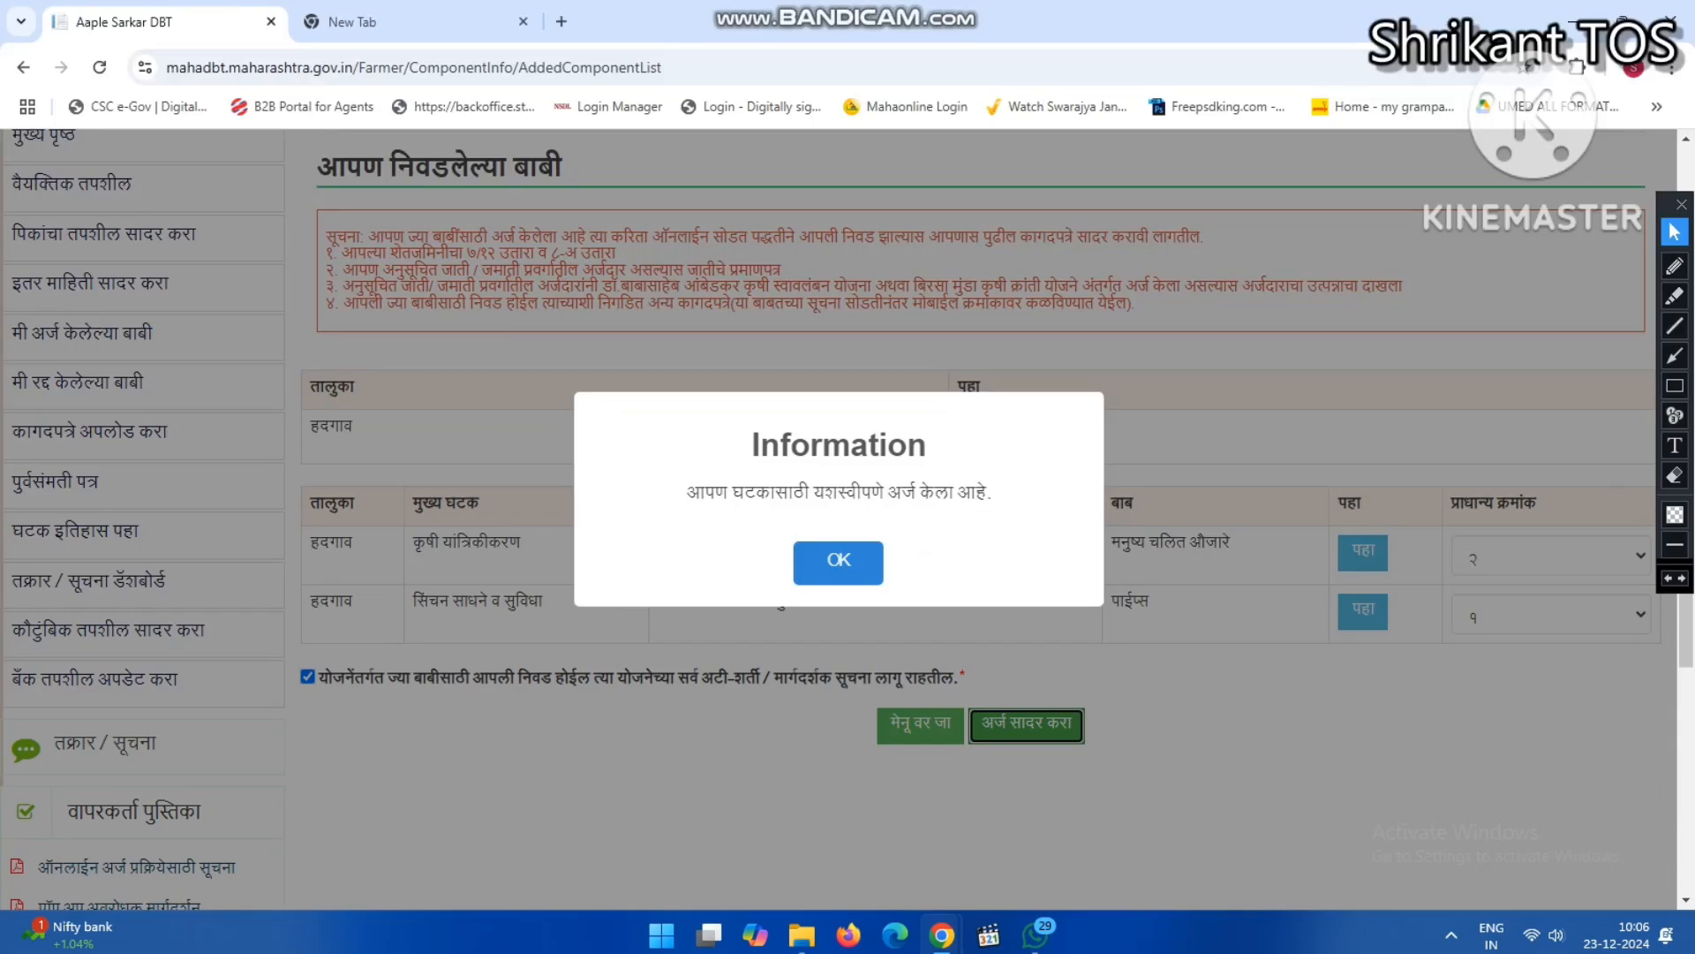
Dismiss the success message to view the अर्ज केलेल्या बाबी list with both applications
key("Return")
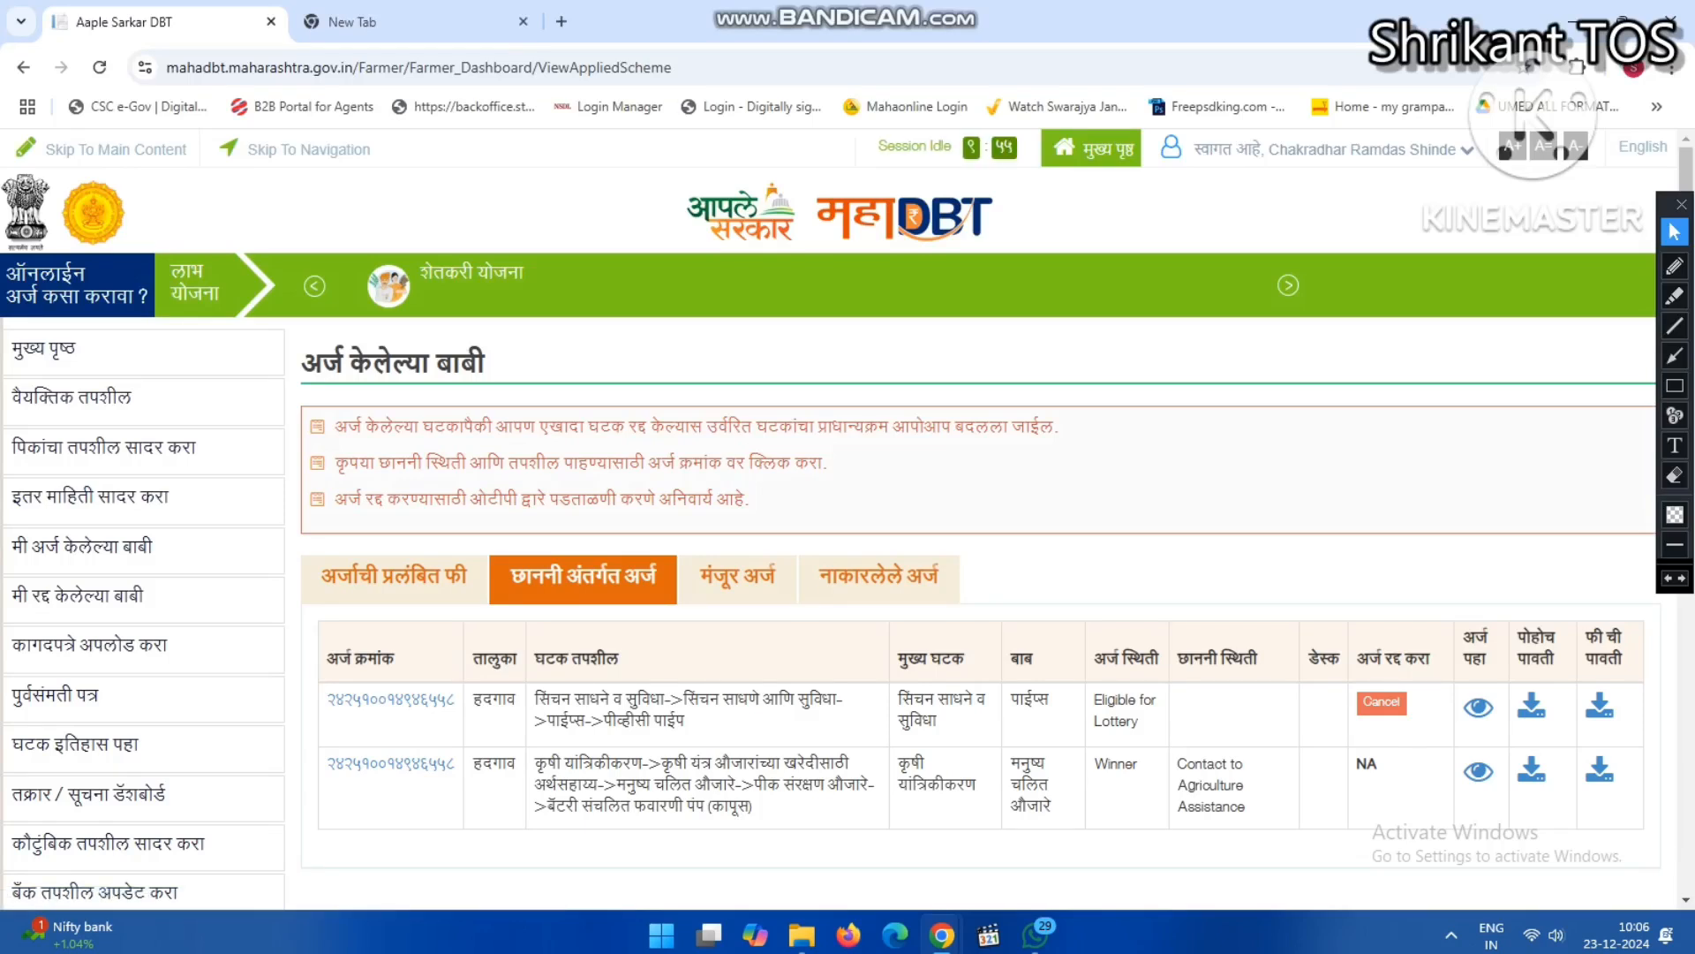
left_click_drag(535, 763, 689, 614)
left_click(689, 614)
left_click(1532, 705)
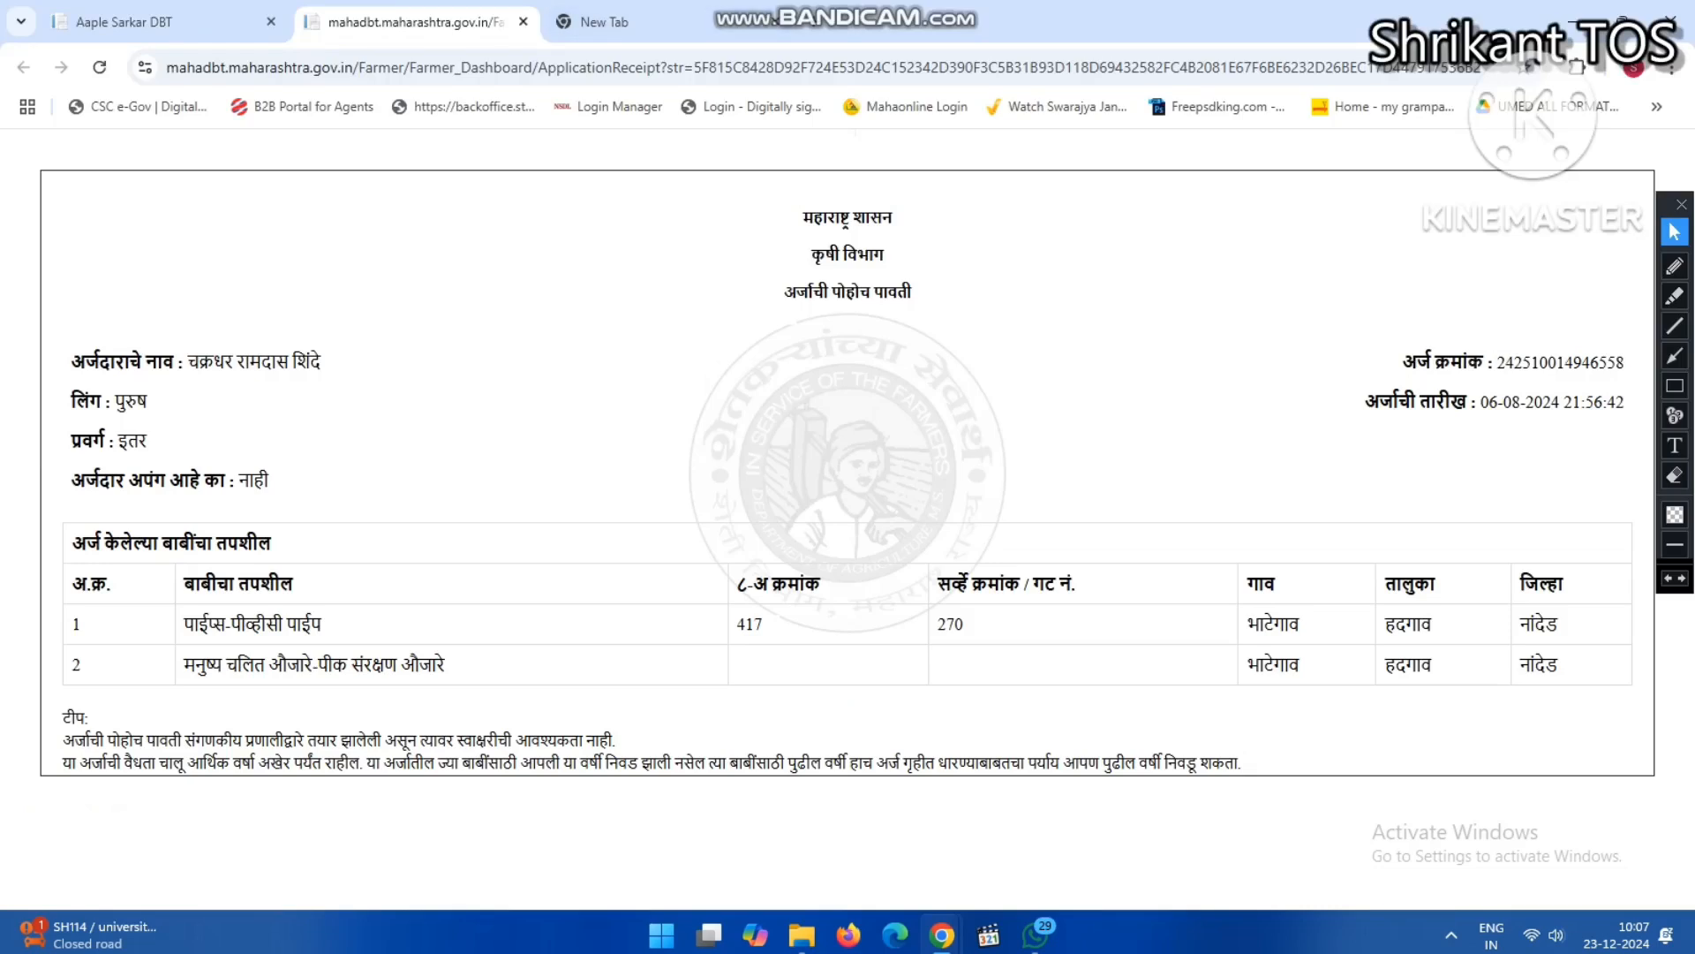
left_click(524, 21)
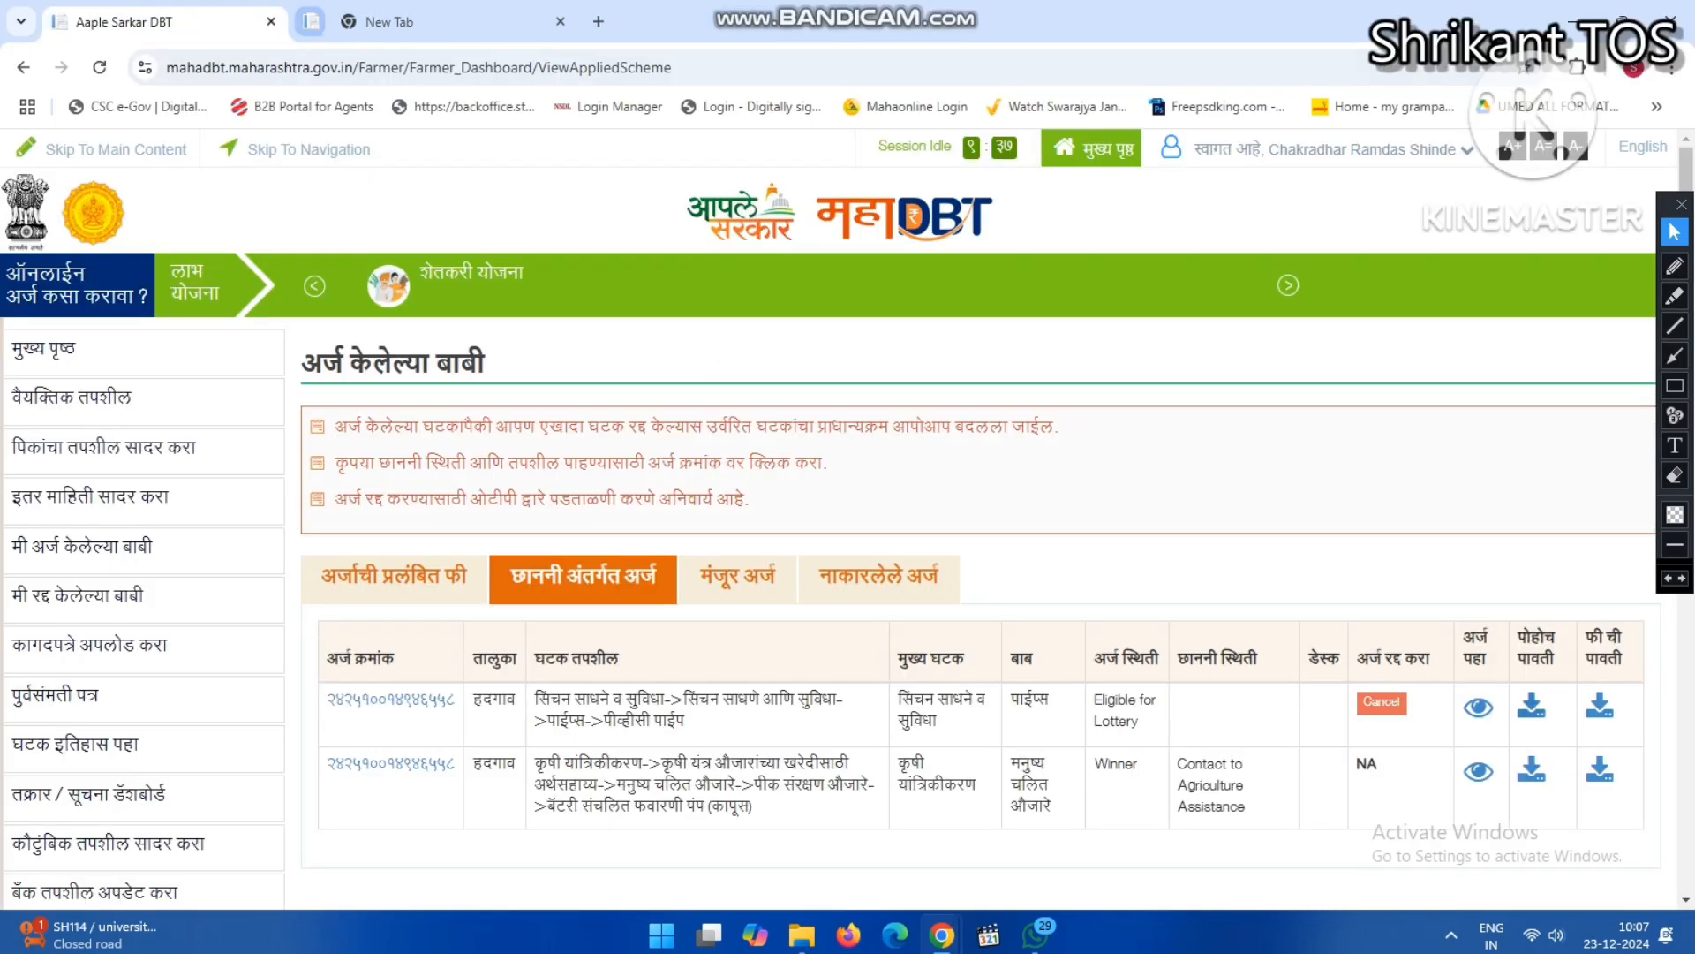